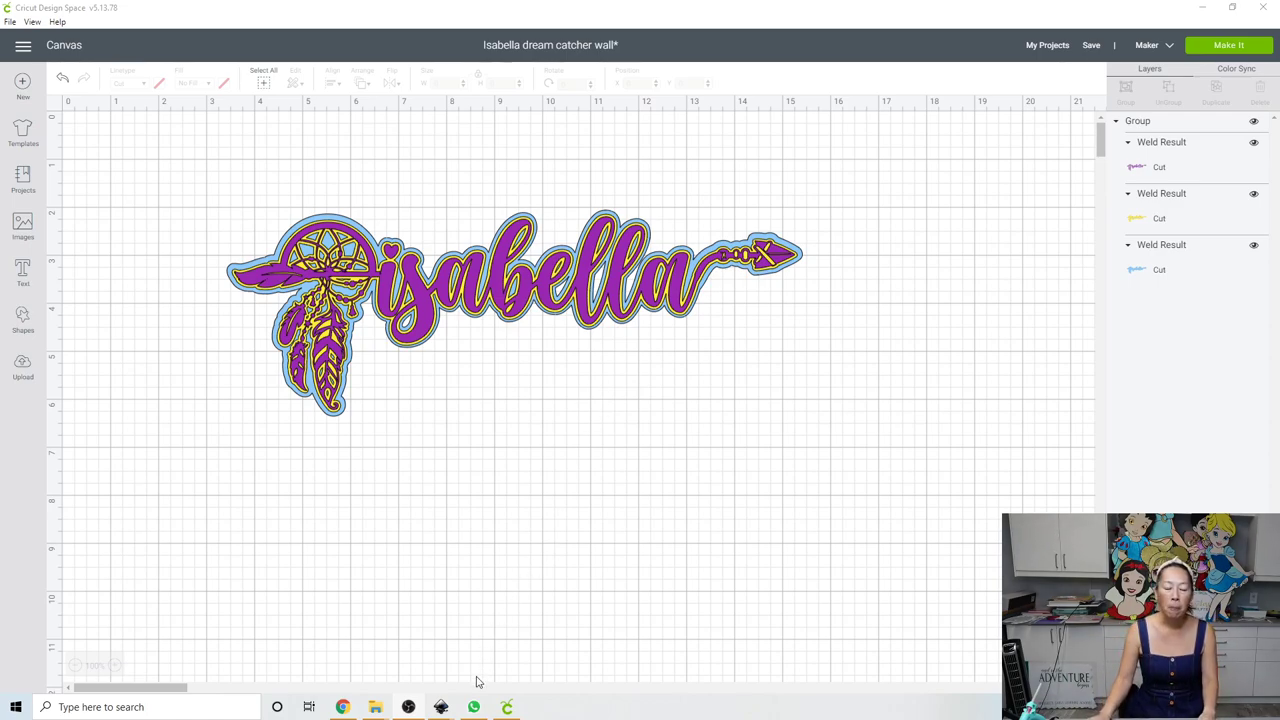
Switch to the browser and download the Candy cut file from its Creative Fabrica product page
mouse_move(508, 710)
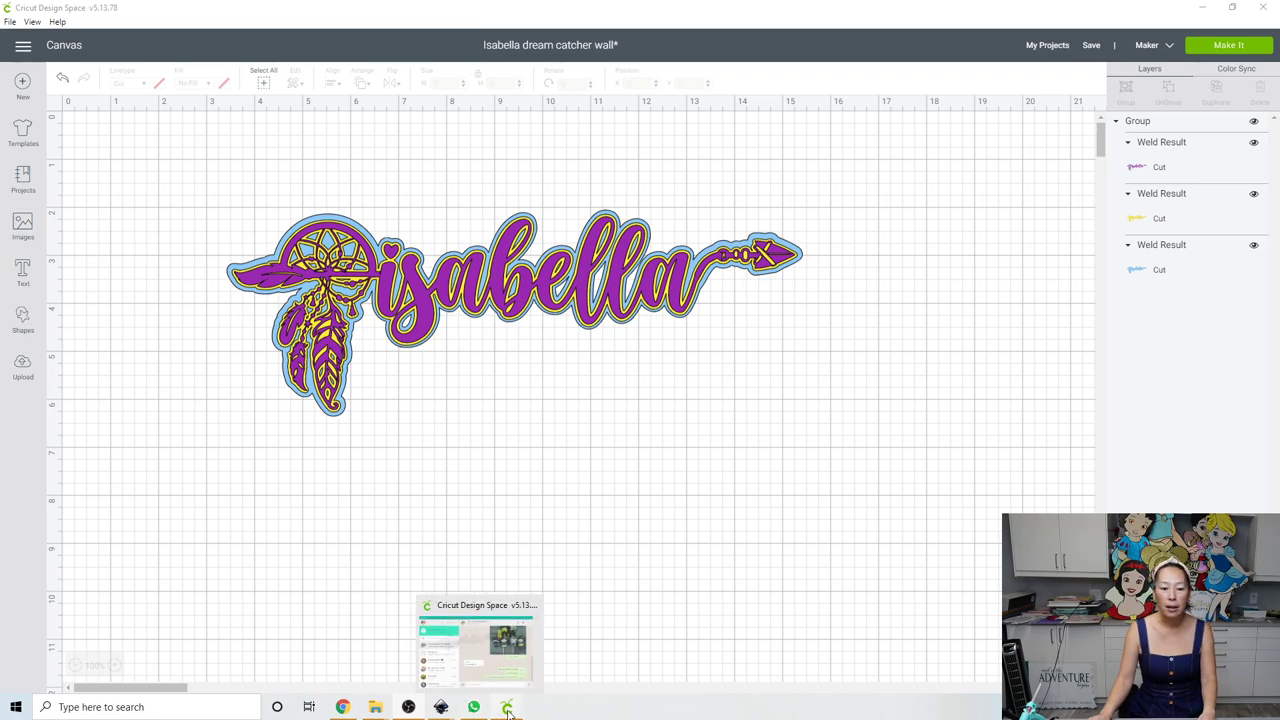
click(300, 645)
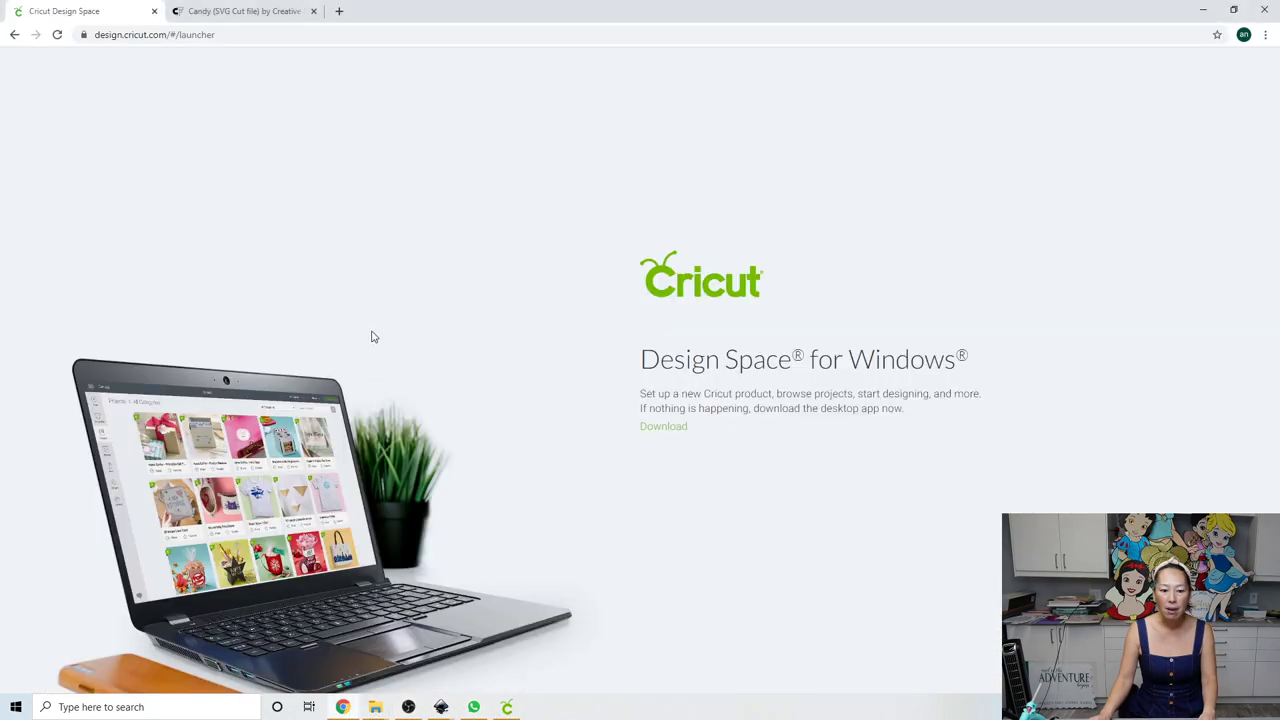
click(215, 10)
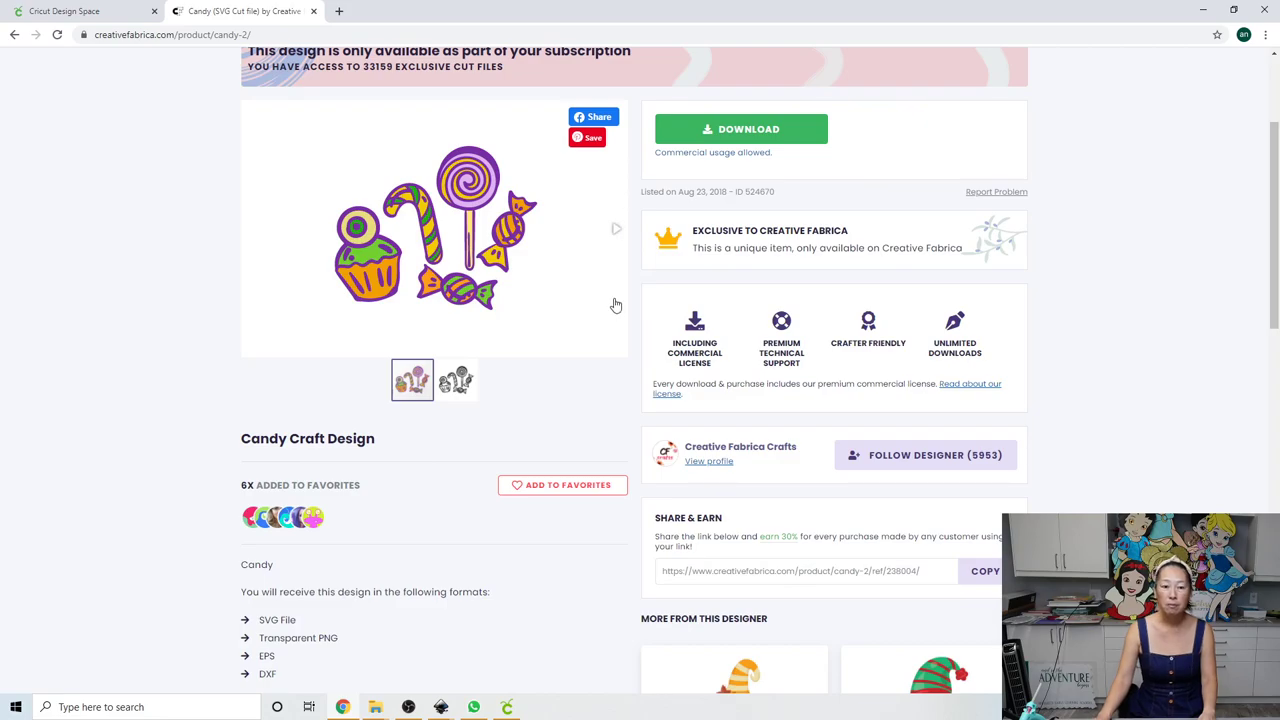
scroll(616, 305, up, 3)
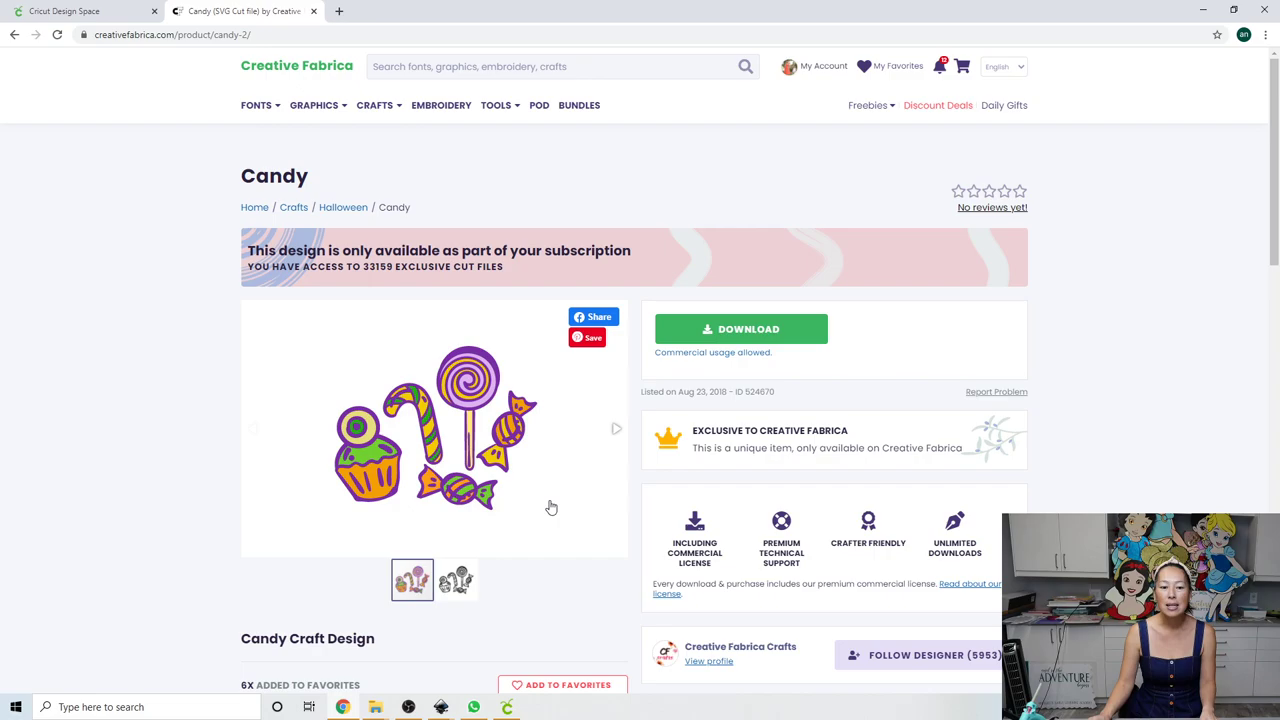
click(742, 333)
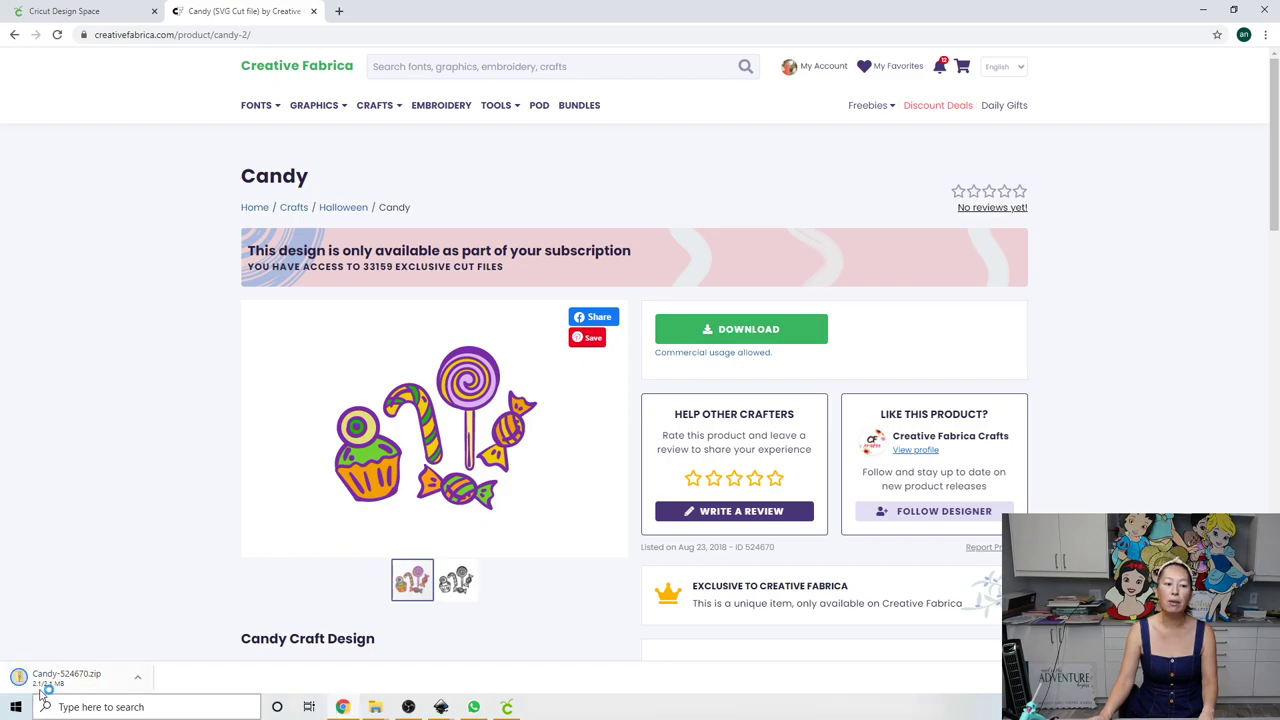
Open the downloaded Candy-524670.zip from its folder and copy the coloured Candy SVG file to the Desktop
click(140, 681)
click(184, 634)
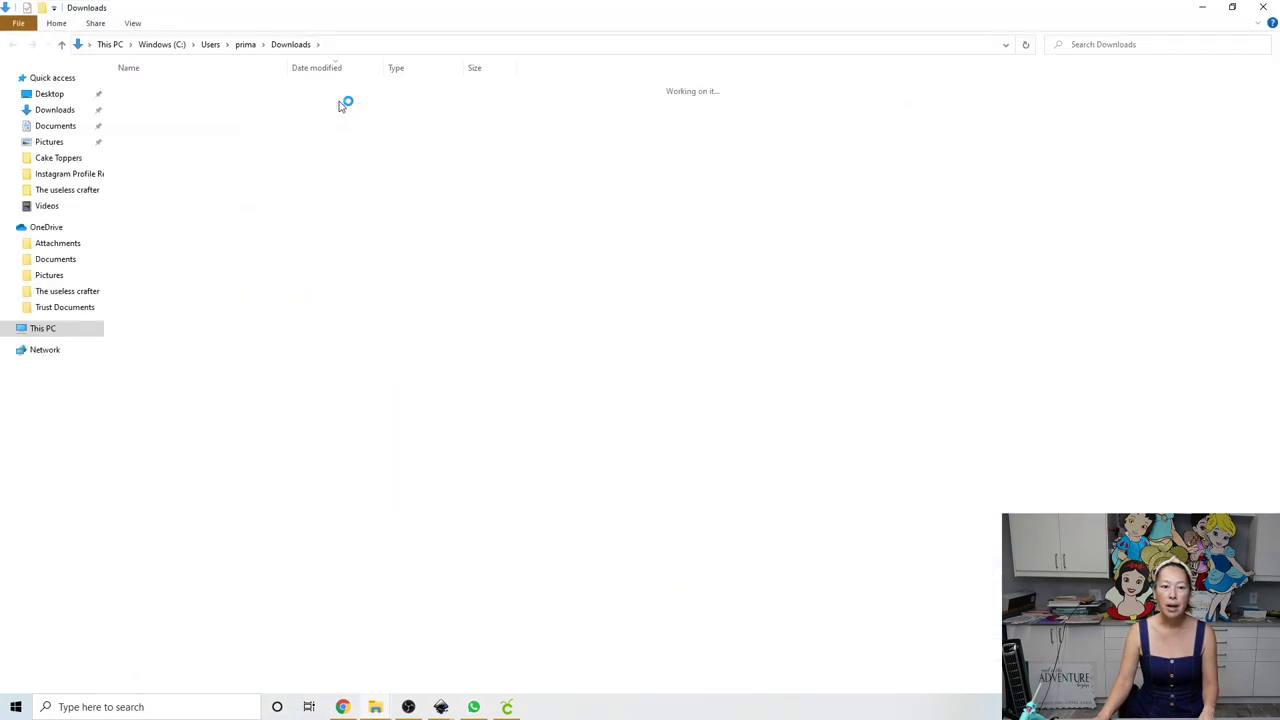
double_click(251, 108)
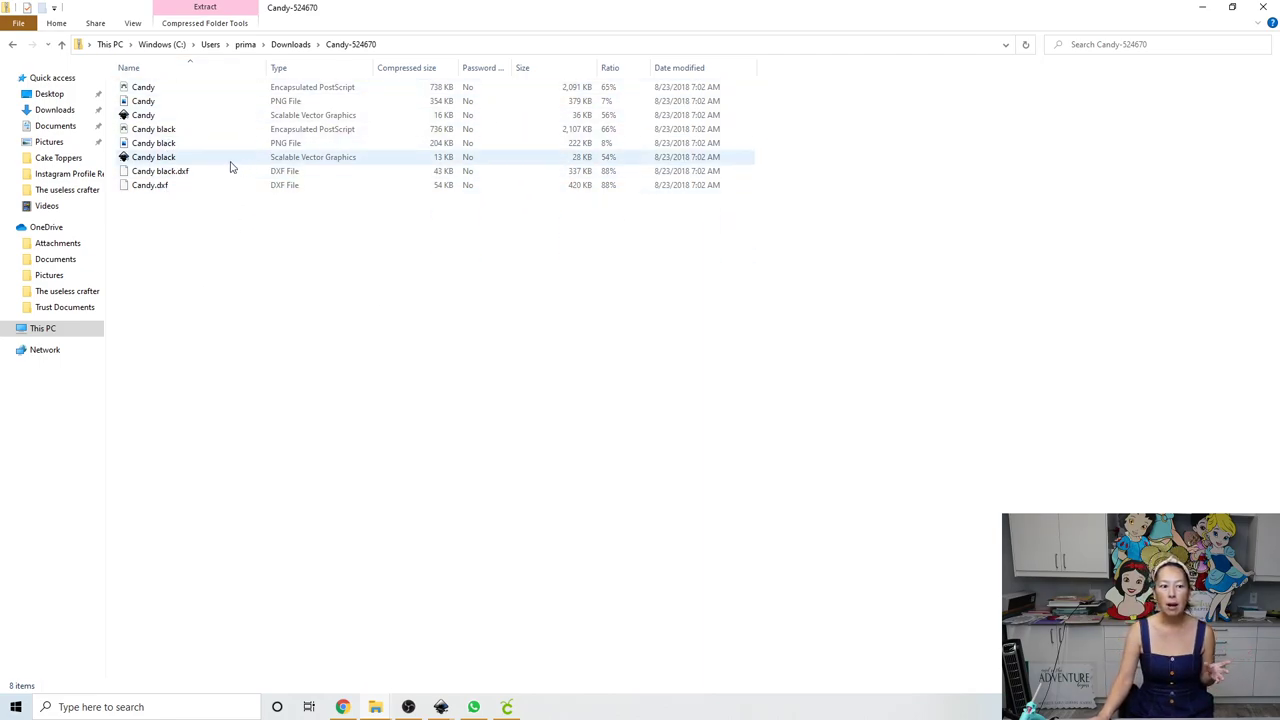
click(152, 118)
drag(152, 118, 60, 97)
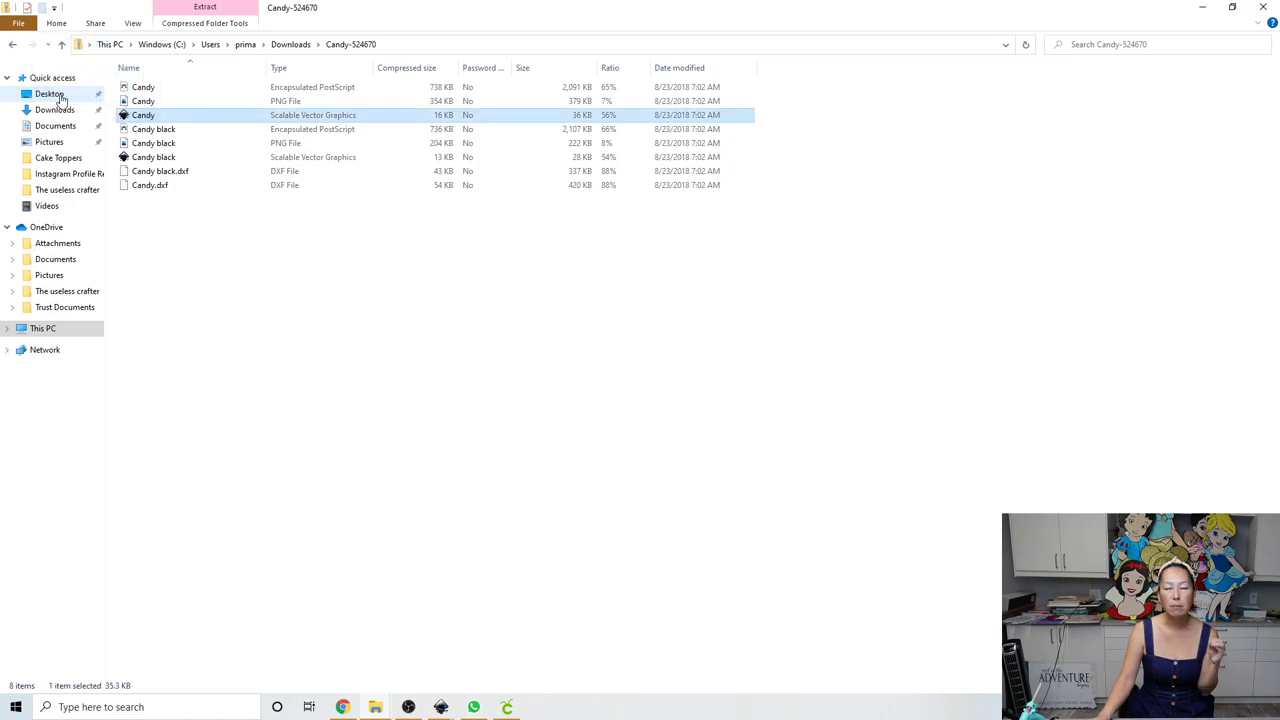
Switch to Inkscape, create a new blank document and maximize its window
click(443, 708)
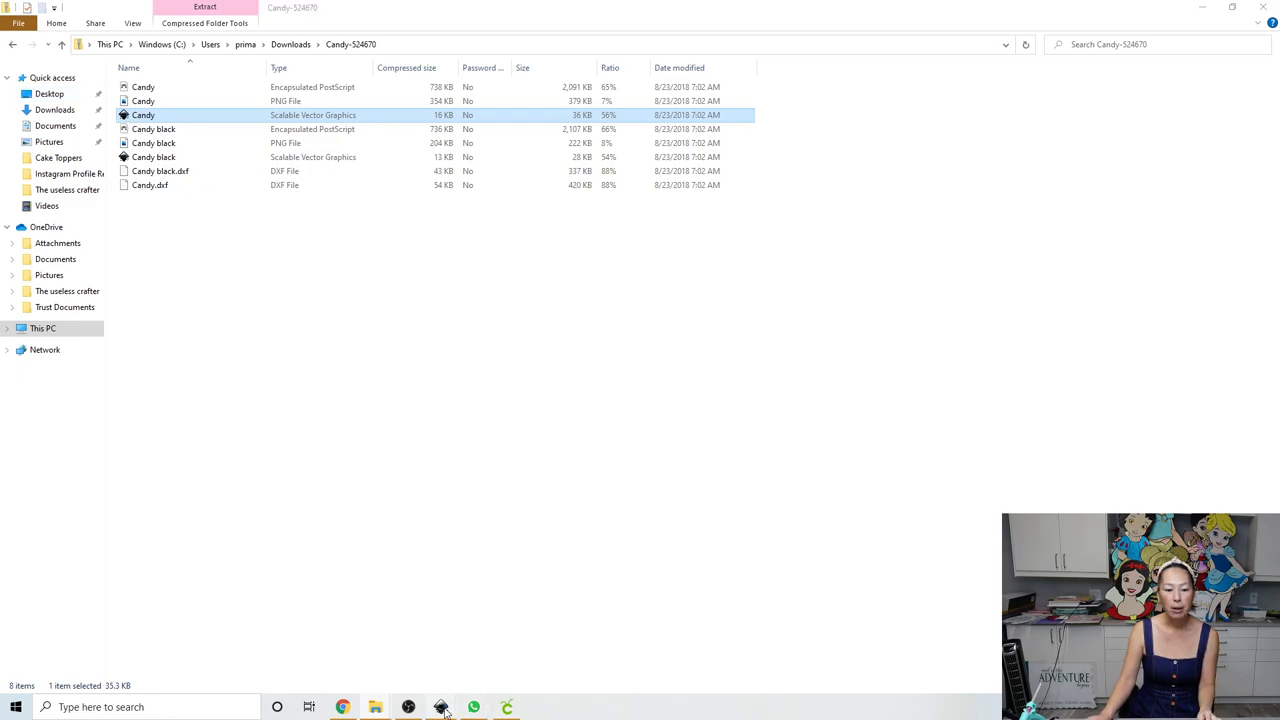
click(403, 655)
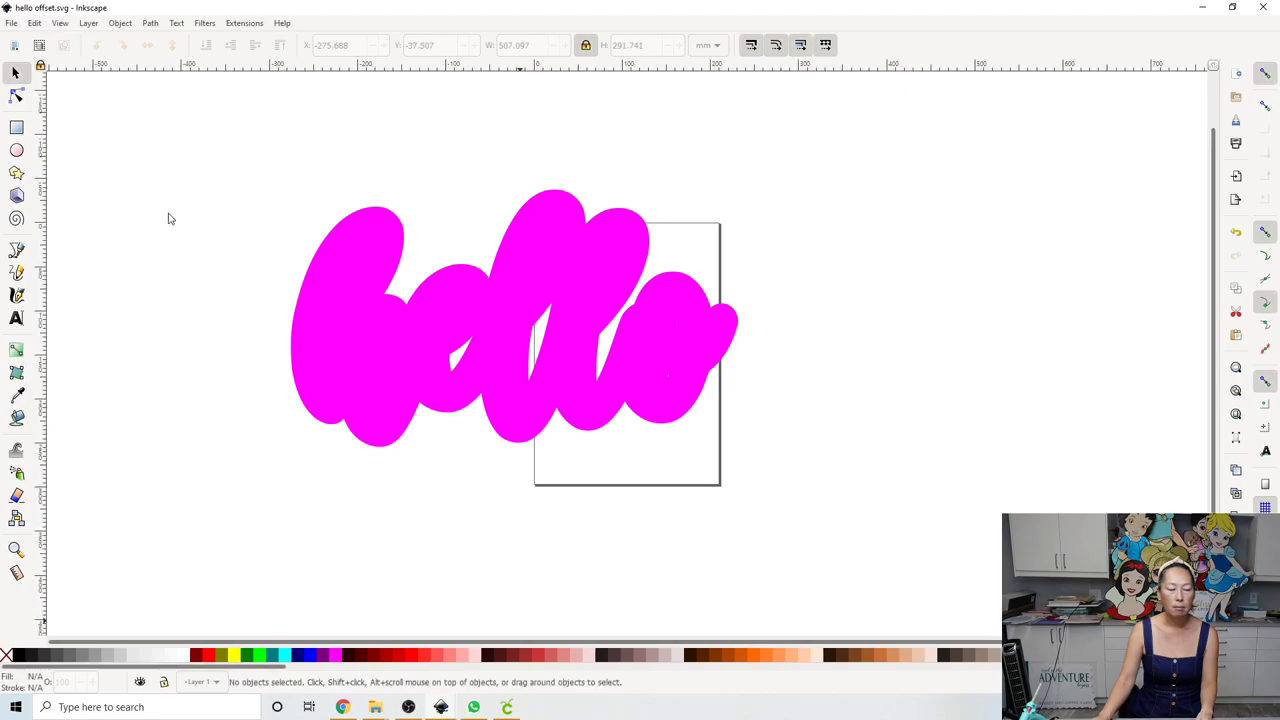
click(34, 22)
click(86, 104)
click(11, 22)
click(24, 40)
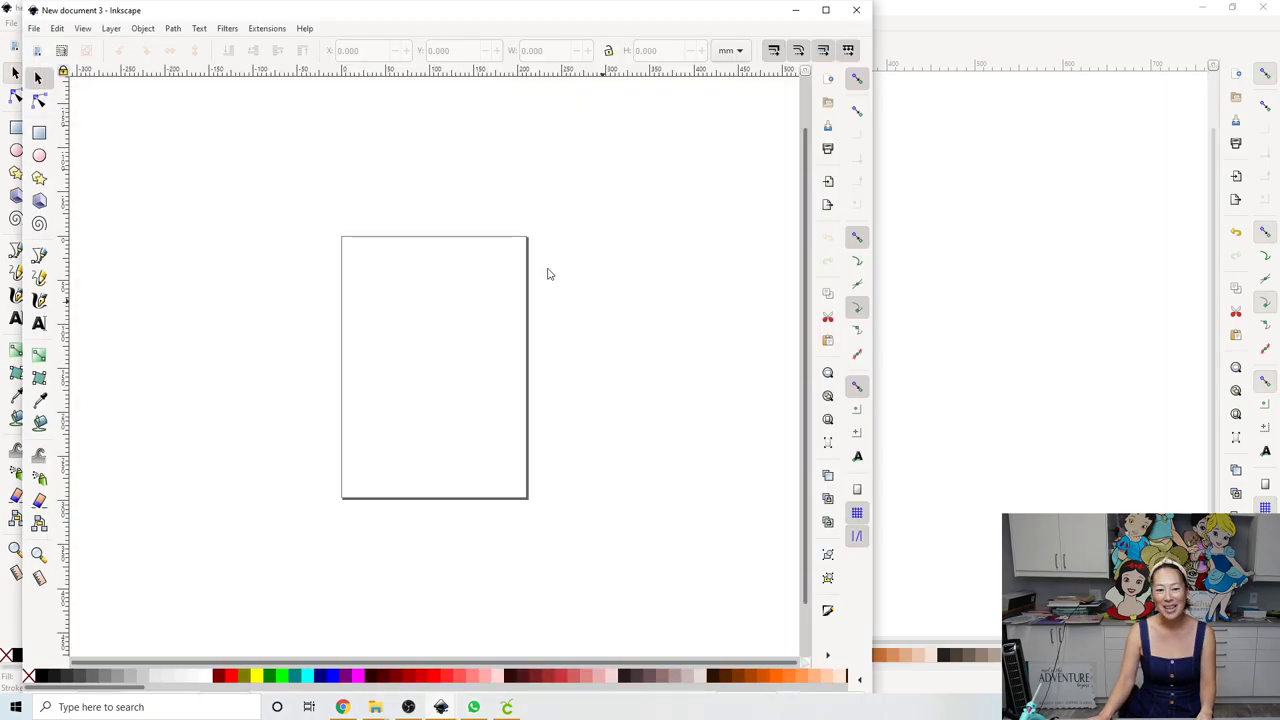
click(830, 12)
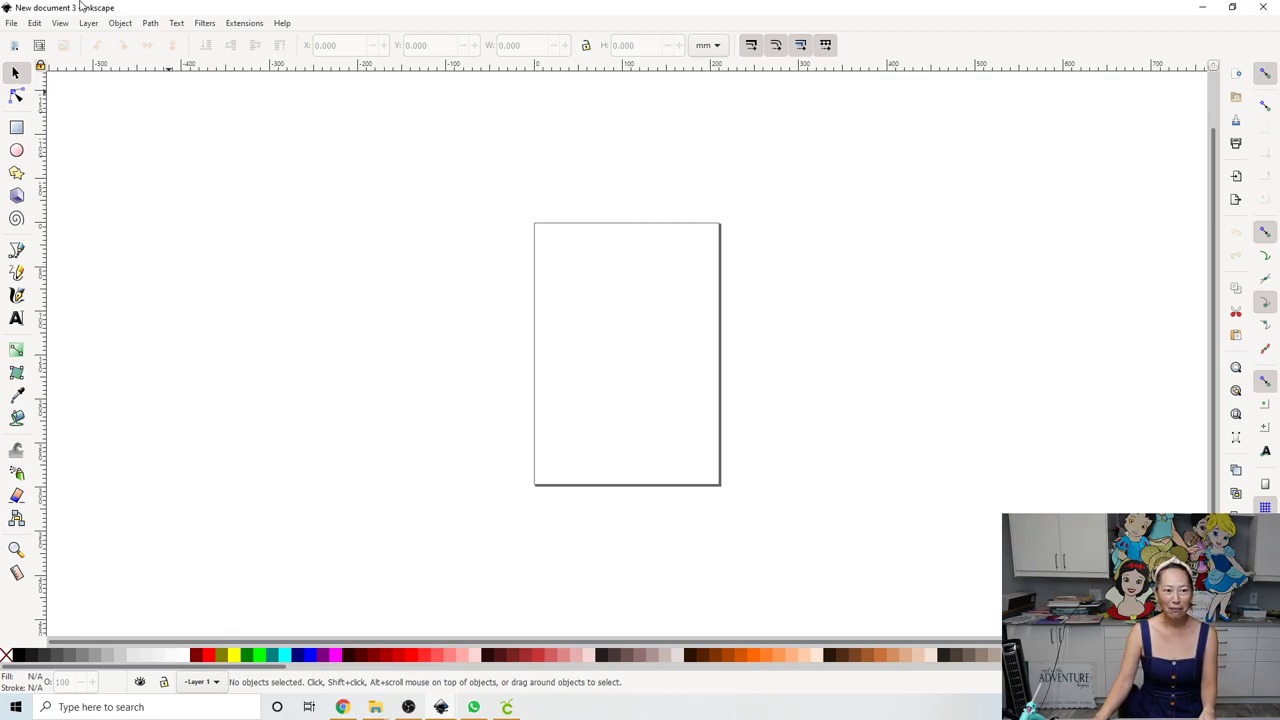
Import the Candy SVG from the Desktop into the new document, keeping the default import options
click(13, 23)
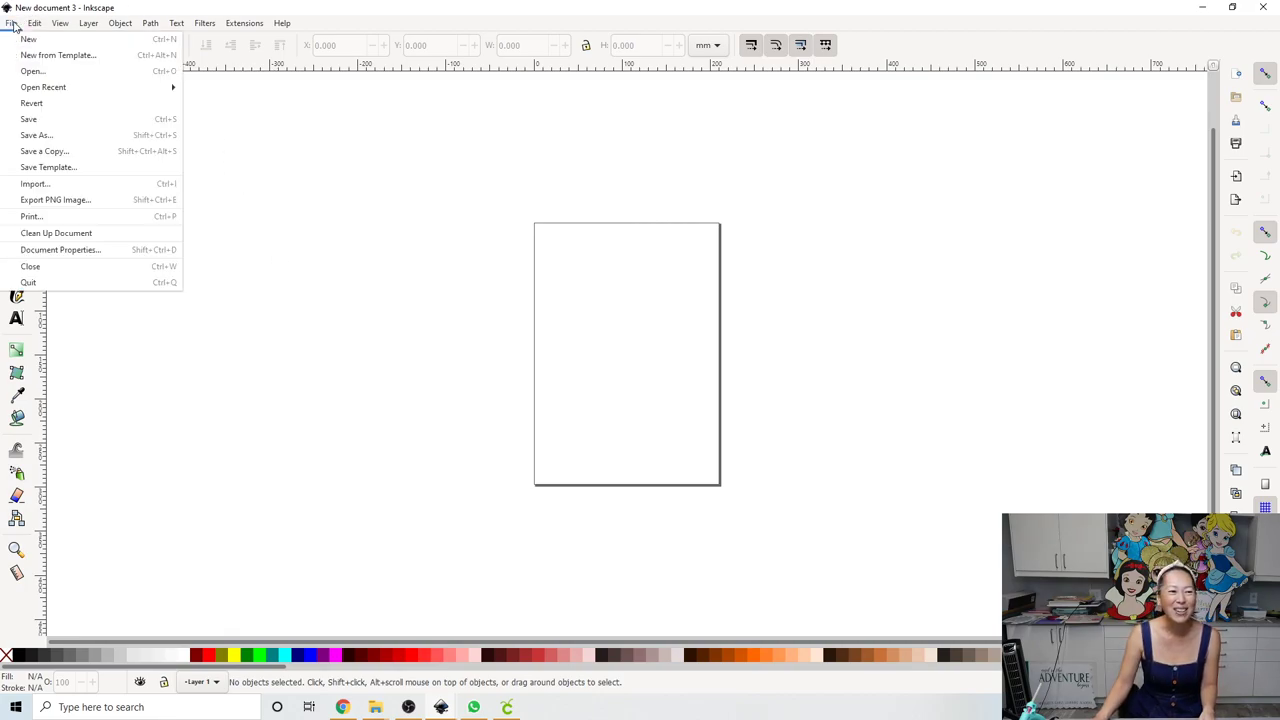
click(33, 186)
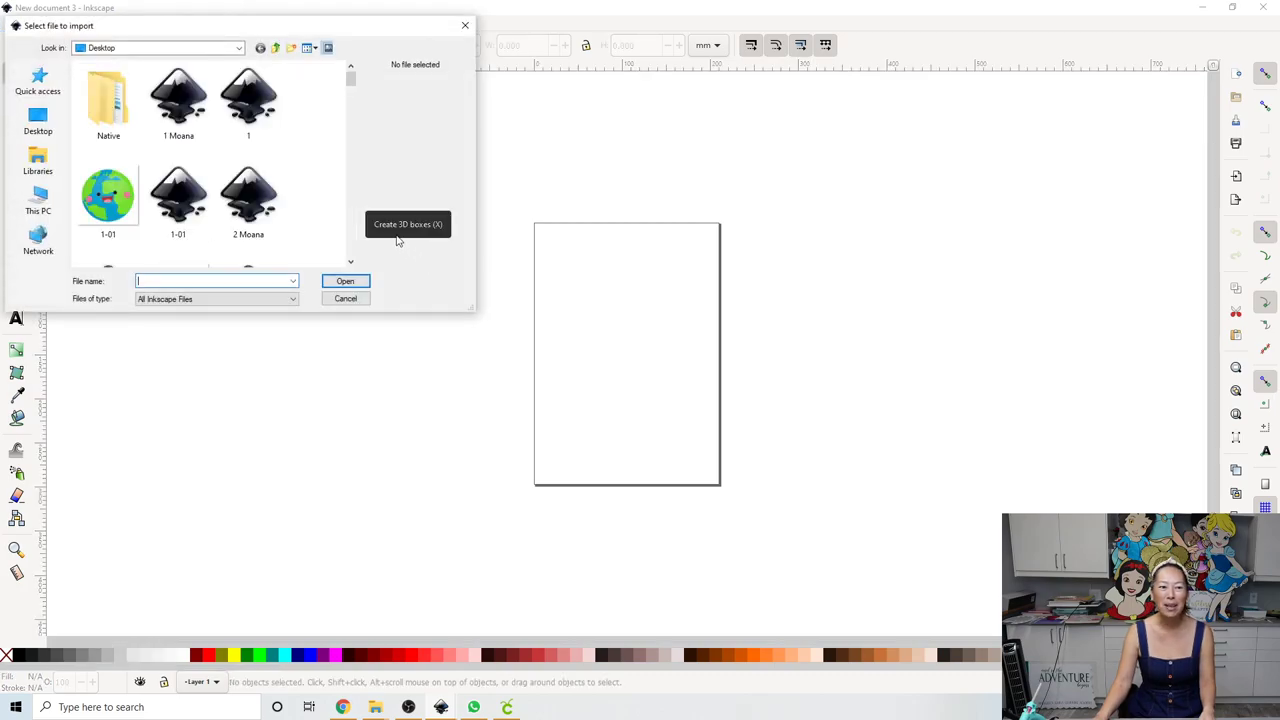
scroll(226, 138, down, 1)
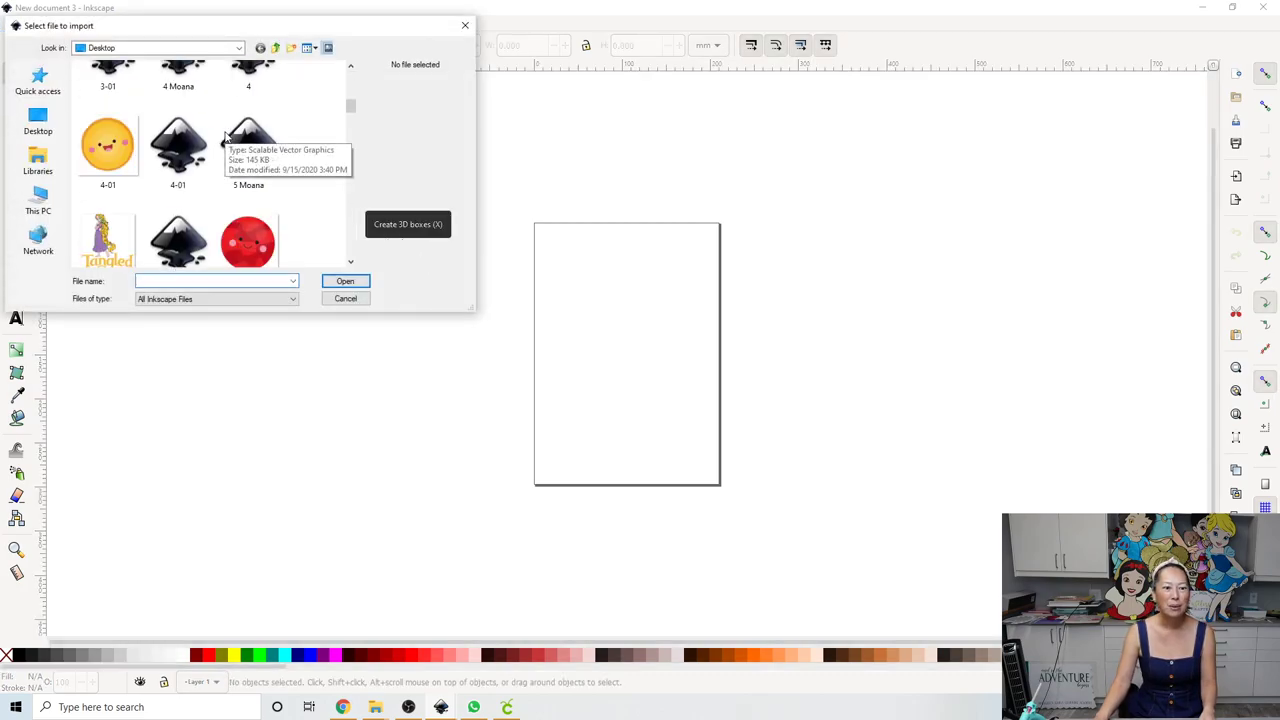
scroll(226, 138, down, 5)
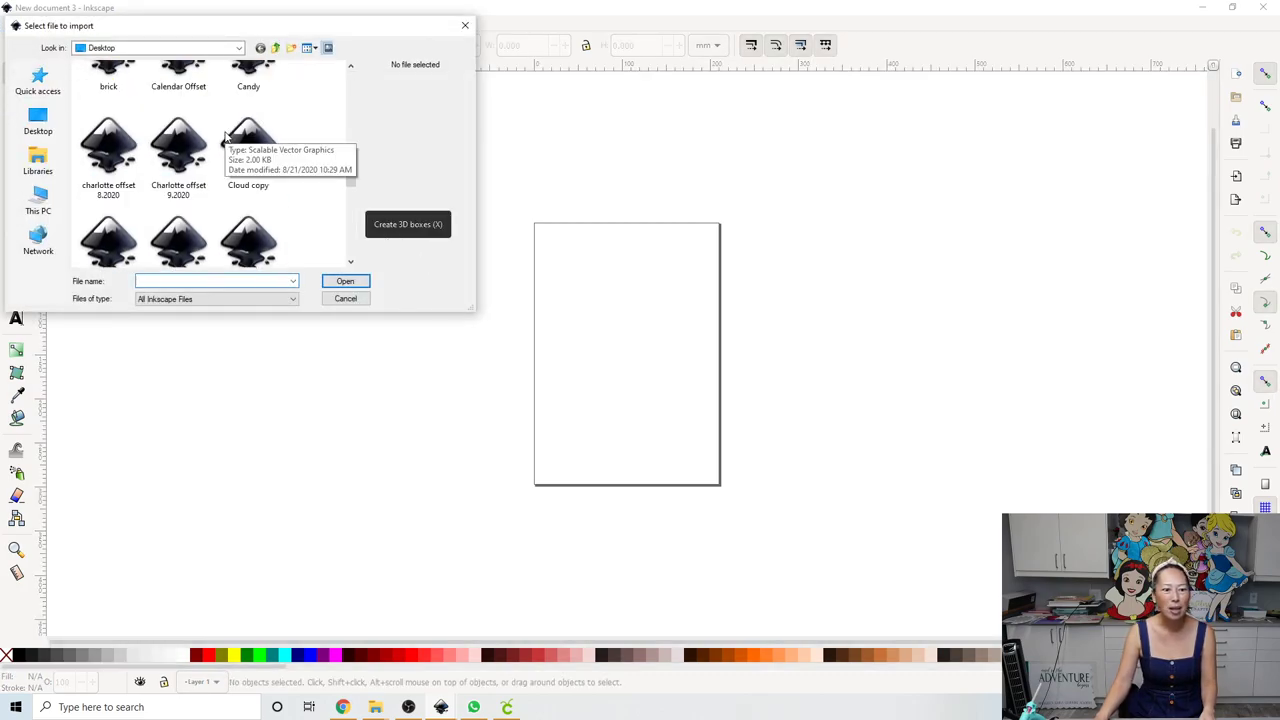
double_click(249, 75)
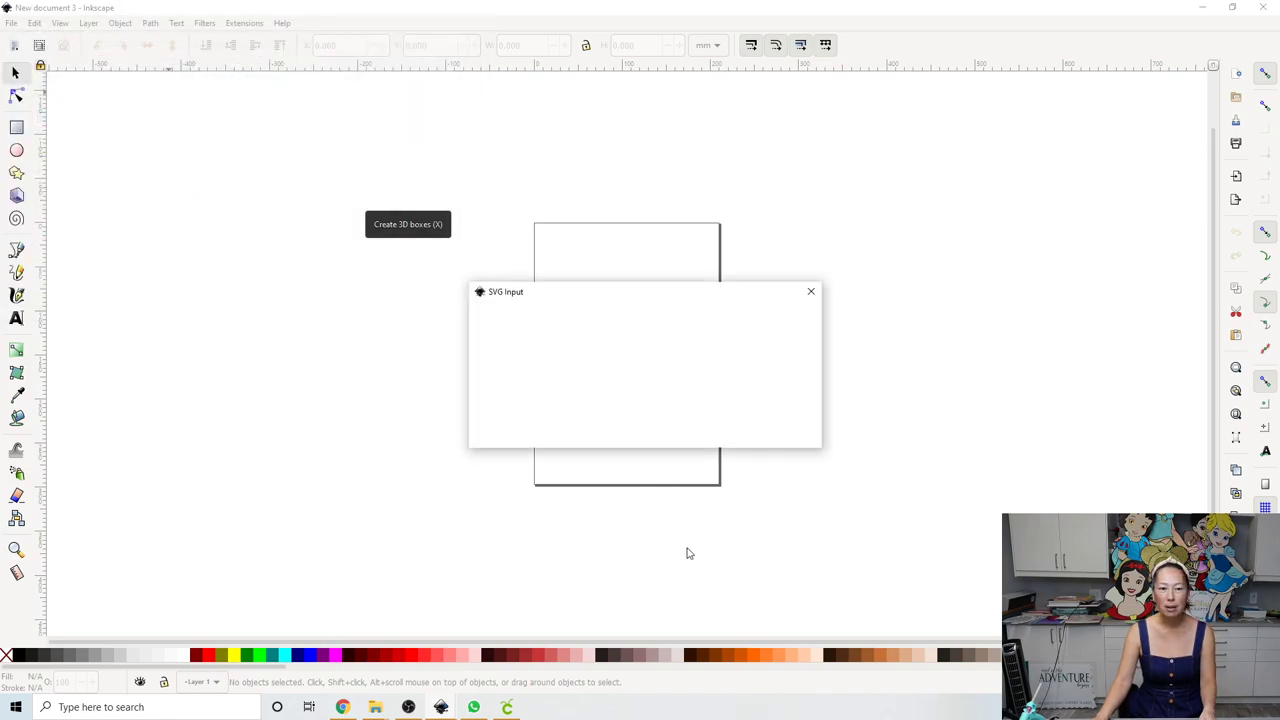
click(786, 437)
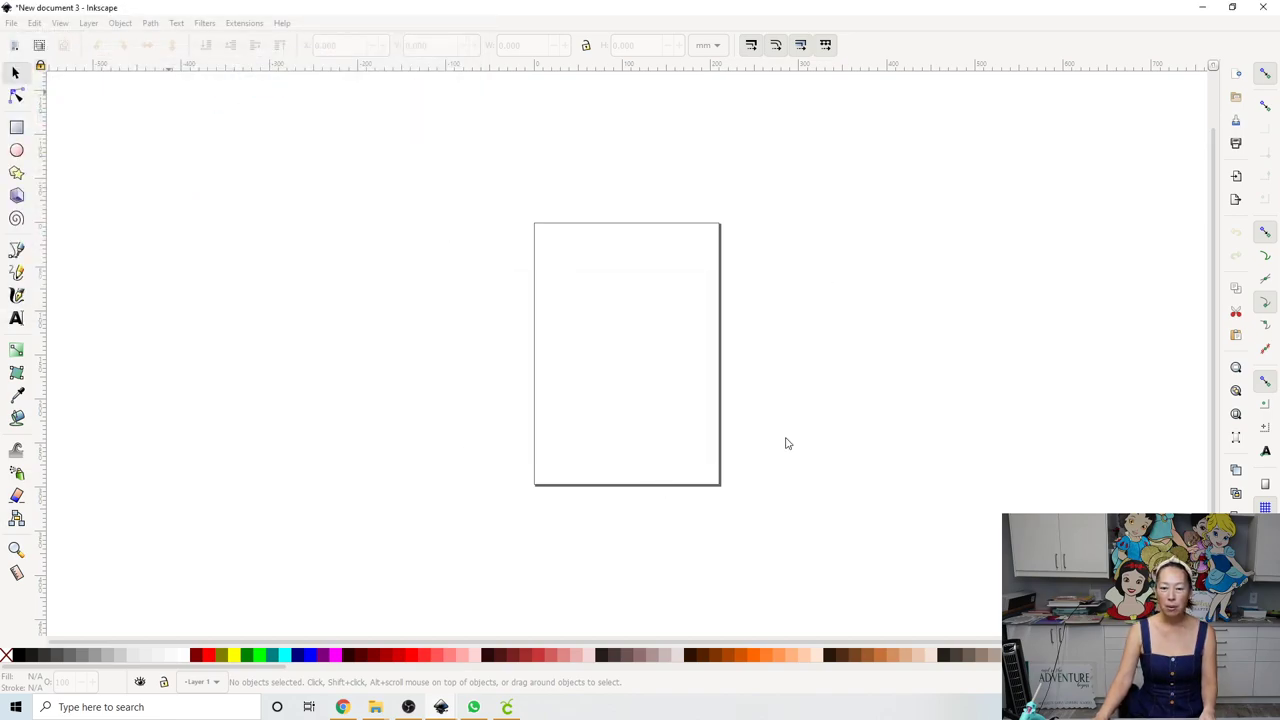
Move the candy artwork beyond the page's upper-left corner and enlarge it with locked proportions to about 508 by 412 mm
drag(718, 502, 420, 190)
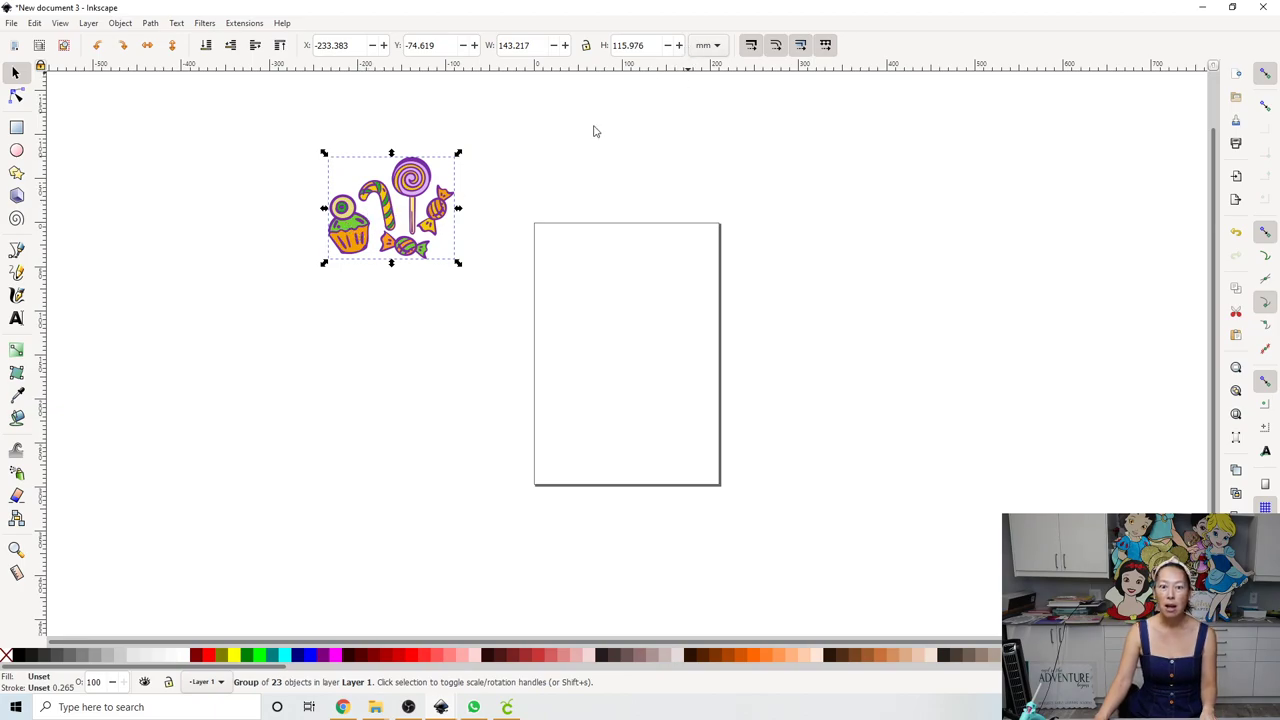
click(586, 45)
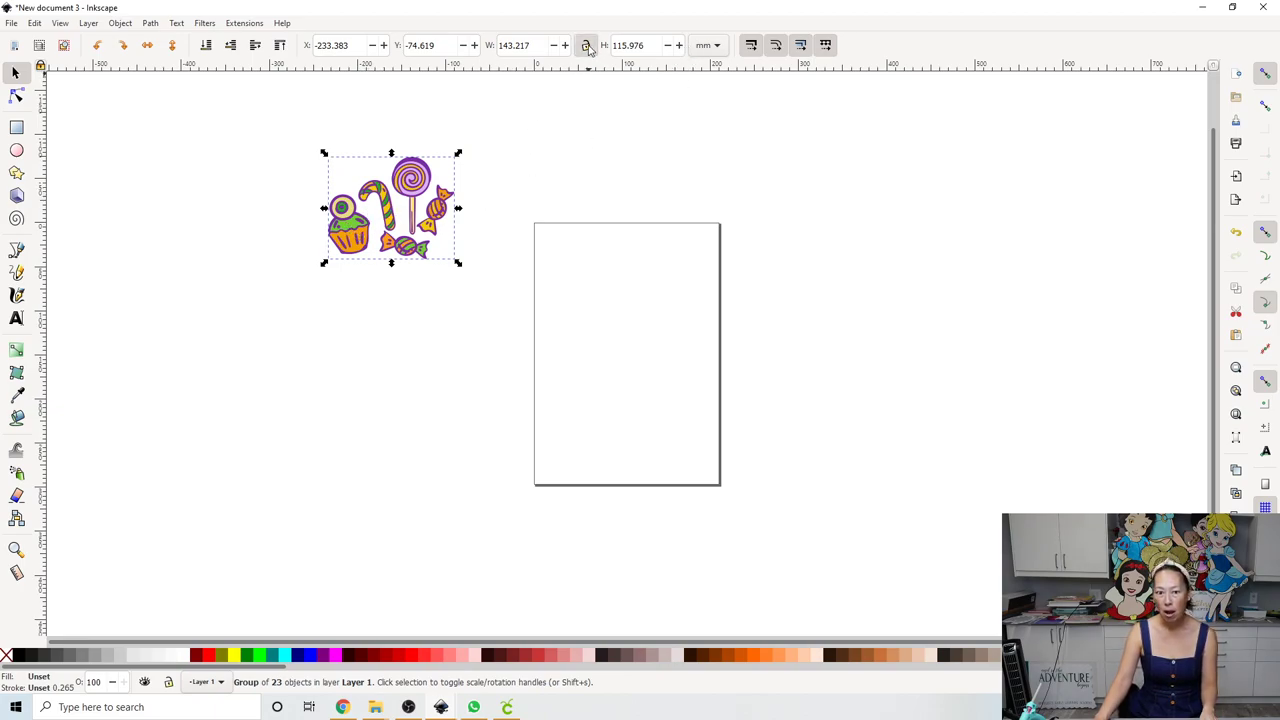
drag(458, 264, 780, 557)
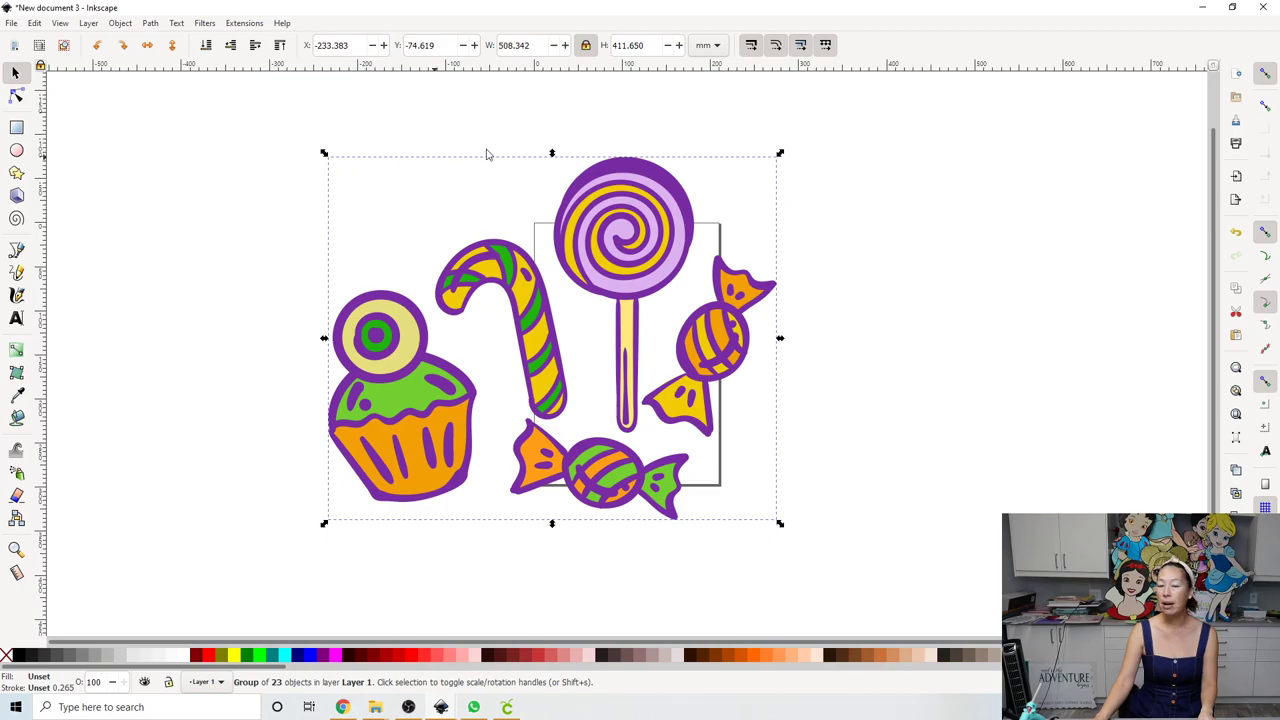
click(131, 163)
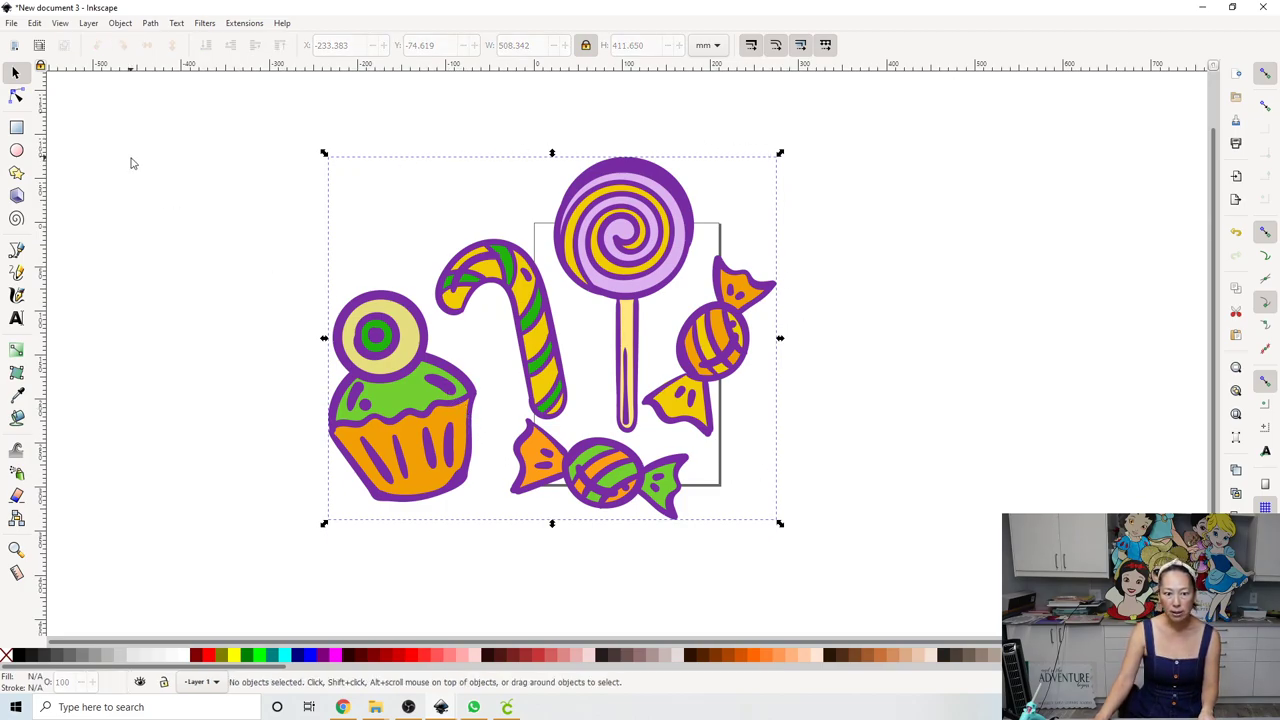
Fill the purple outlines of the cupcake, candy cane, lollipop and both wrapped candies with cyan using Paint Bucket, grown by 20 mm
click(16, 419)
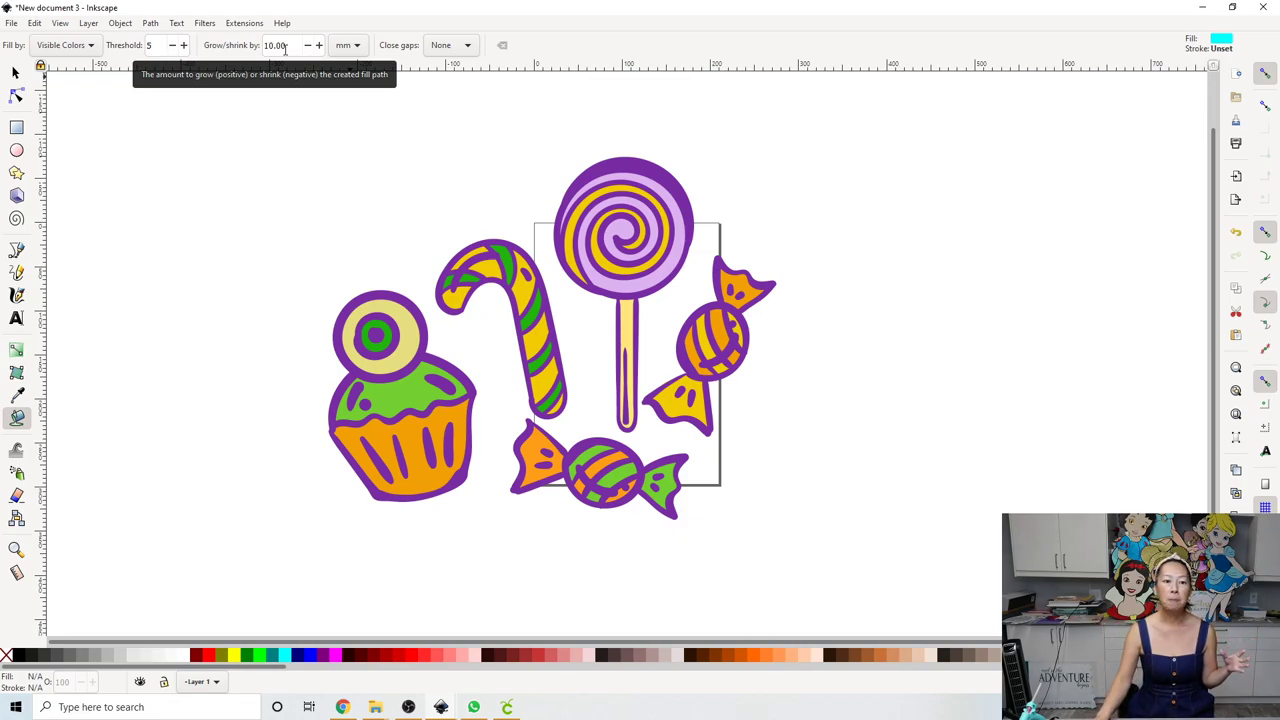
drag(285, 50, 258, 45)
text(2)
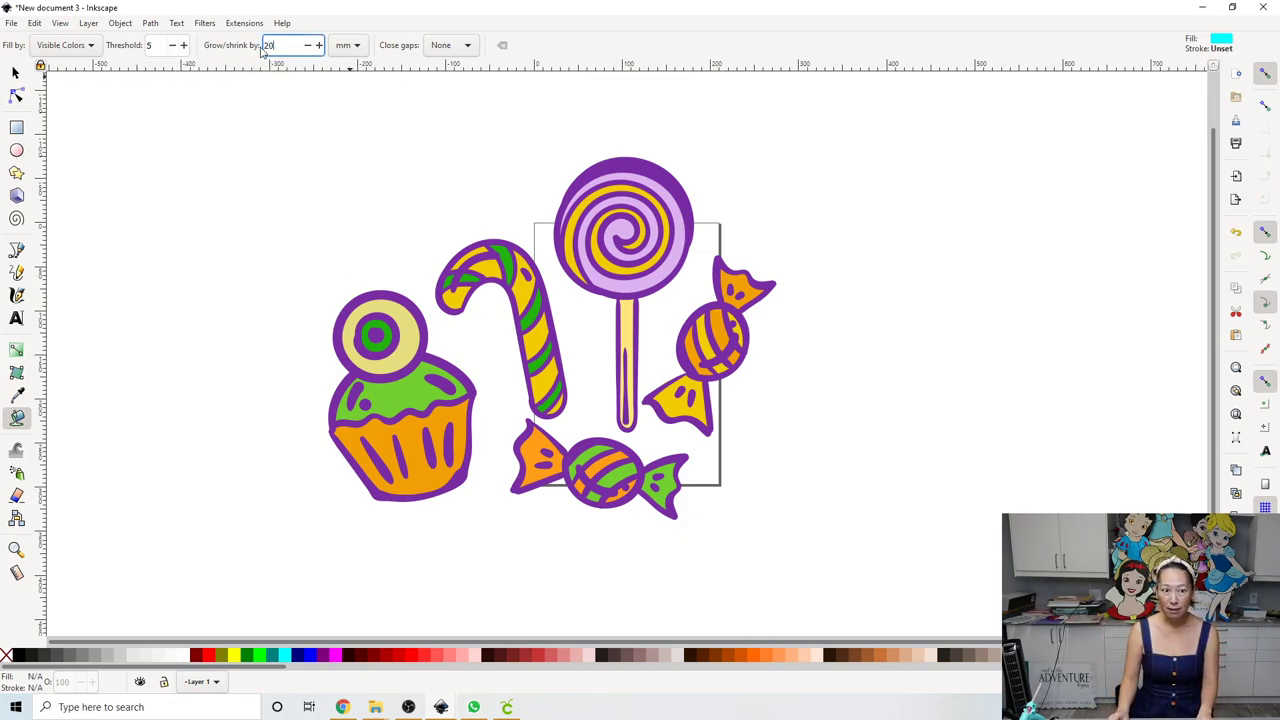
text(0)
key(Return)
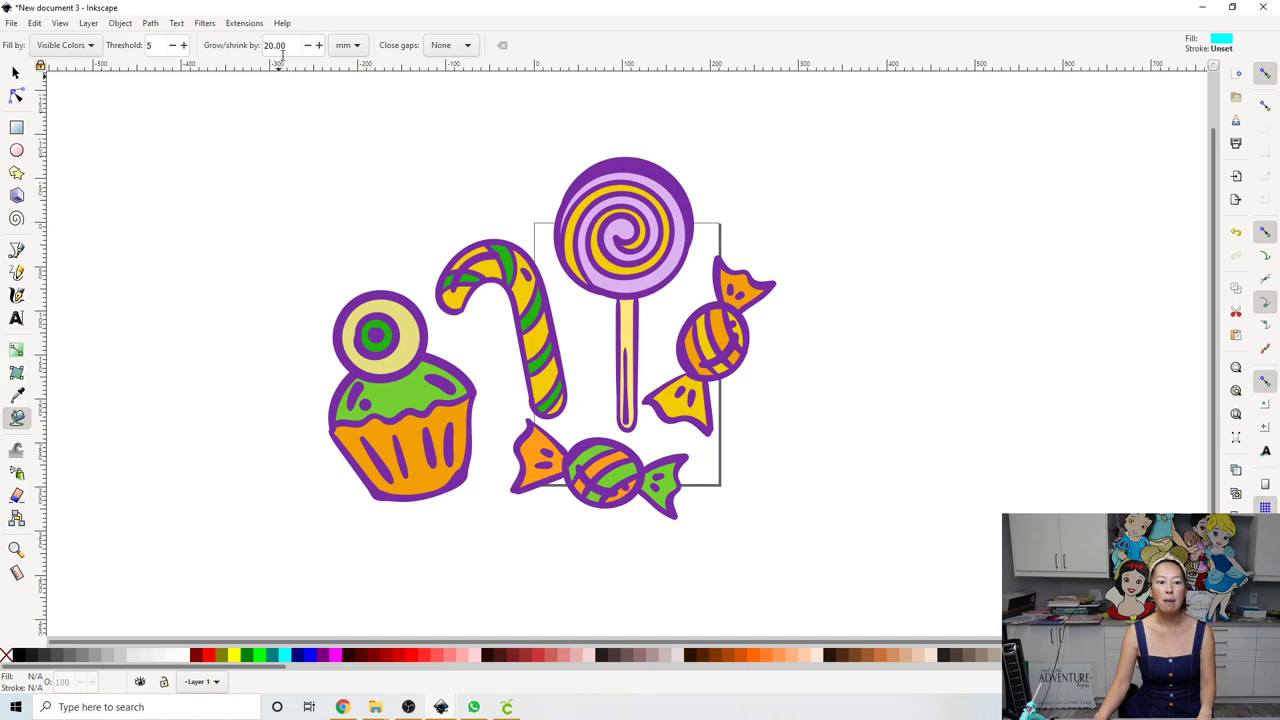
click(388, 283)
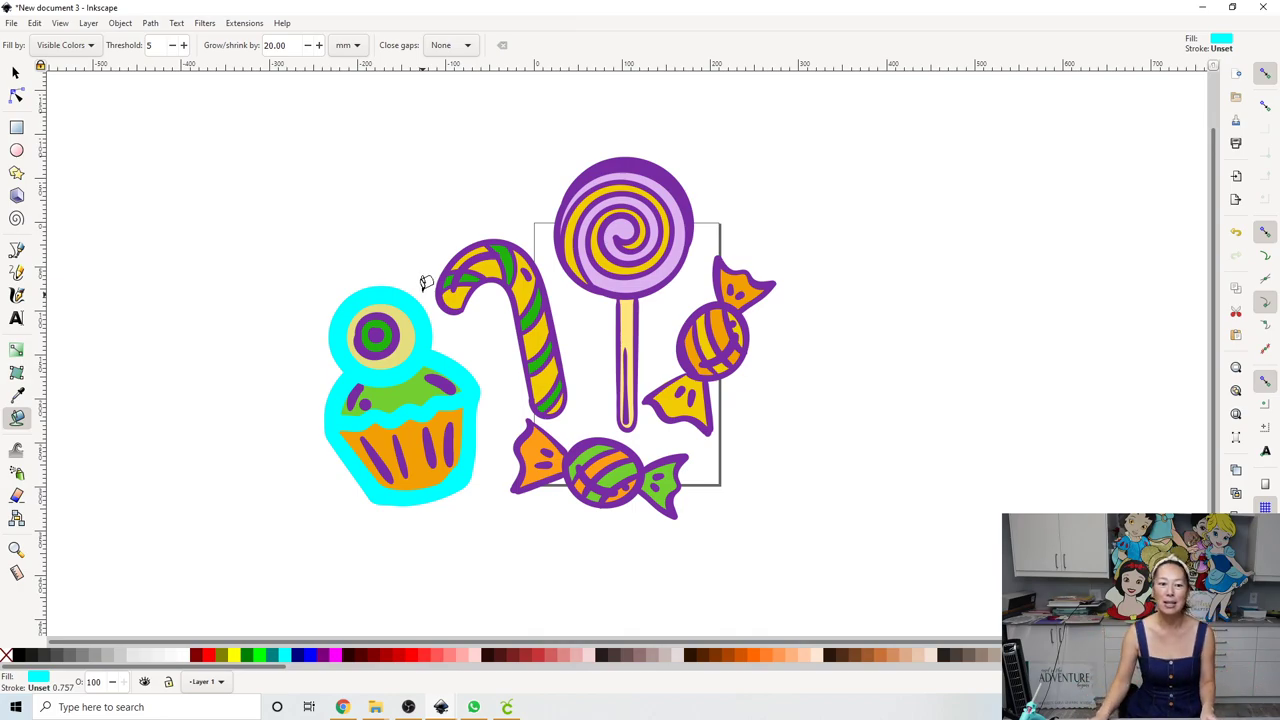
click(529, 245)
click(660, 157)
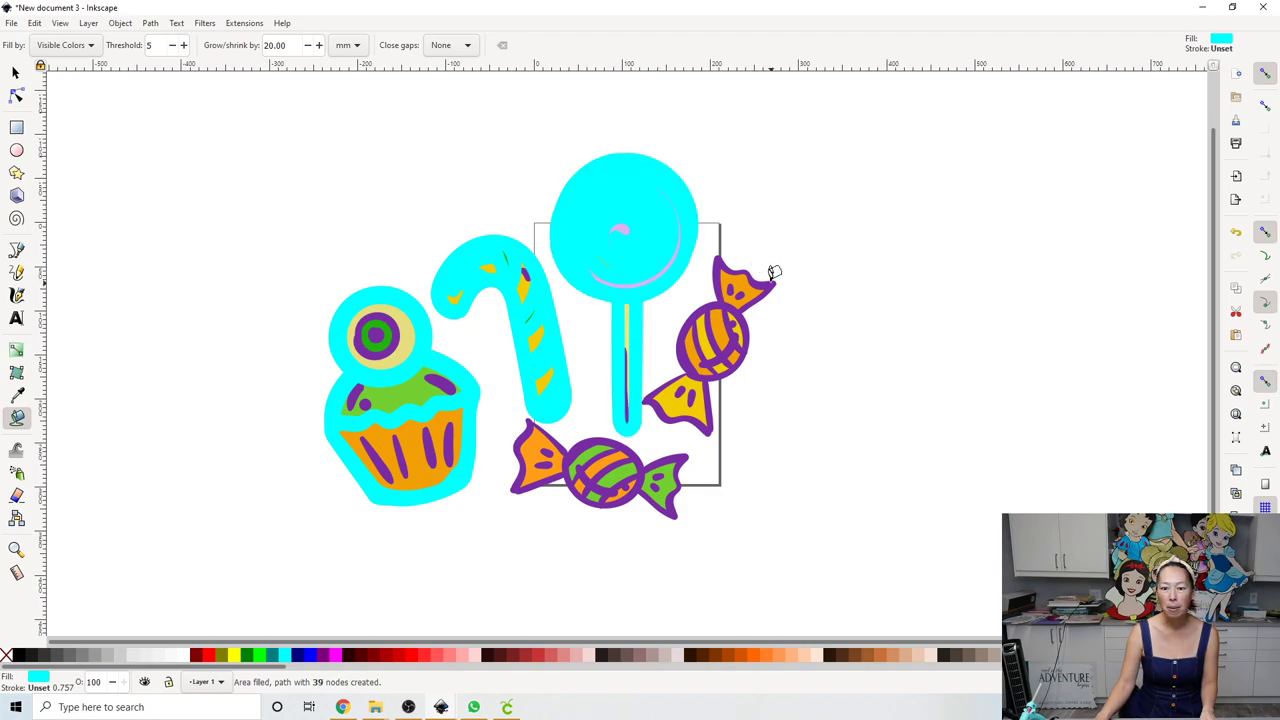
click(773, 272)
click(685, 445)
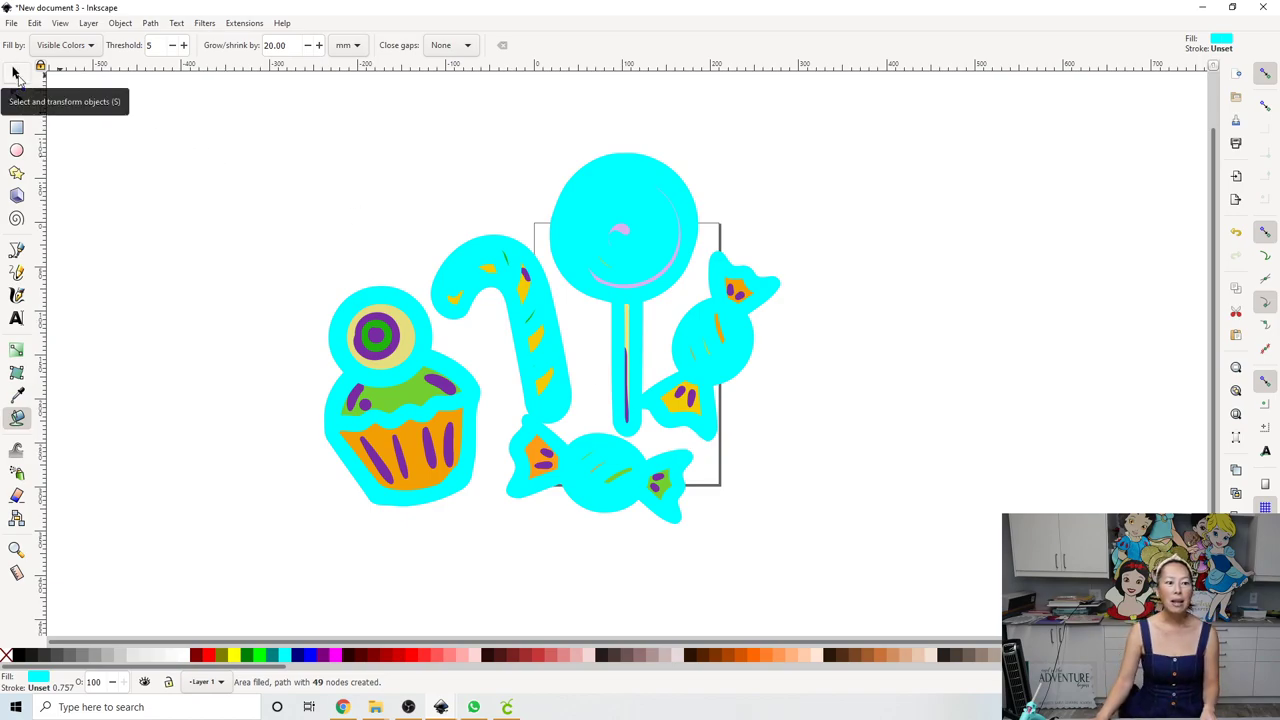
click(16, 74)
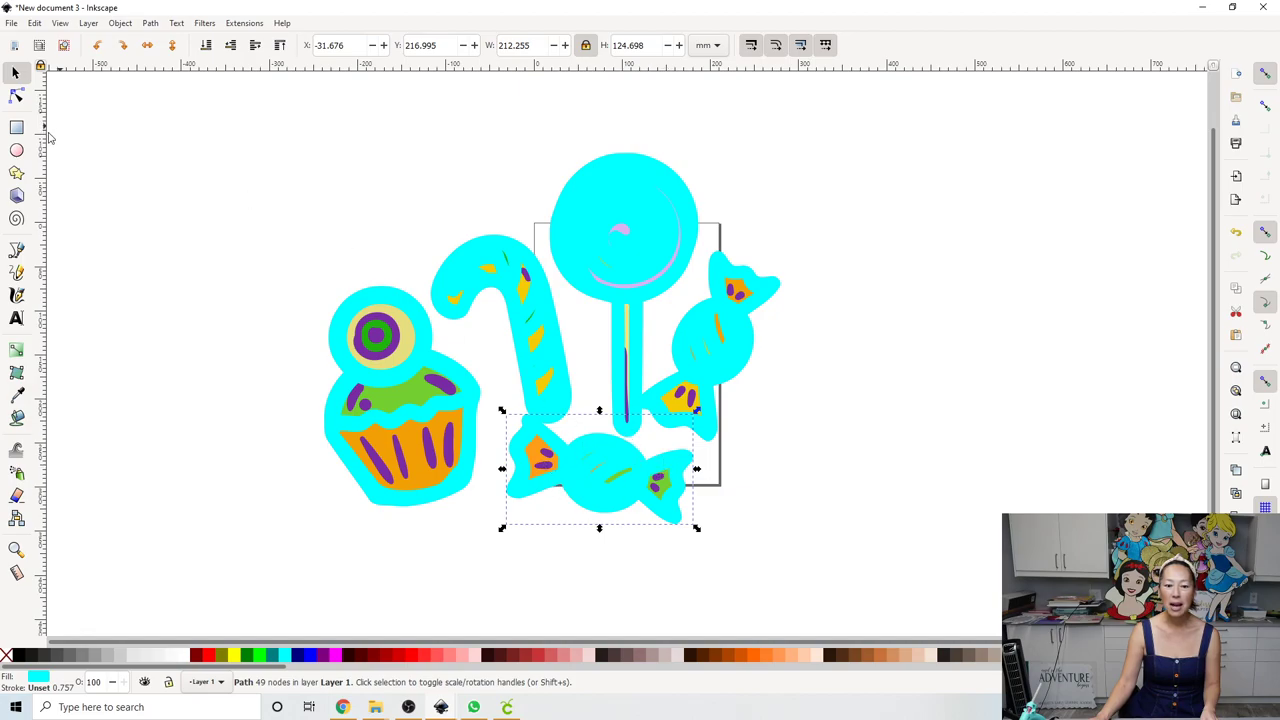
click(145, 163)
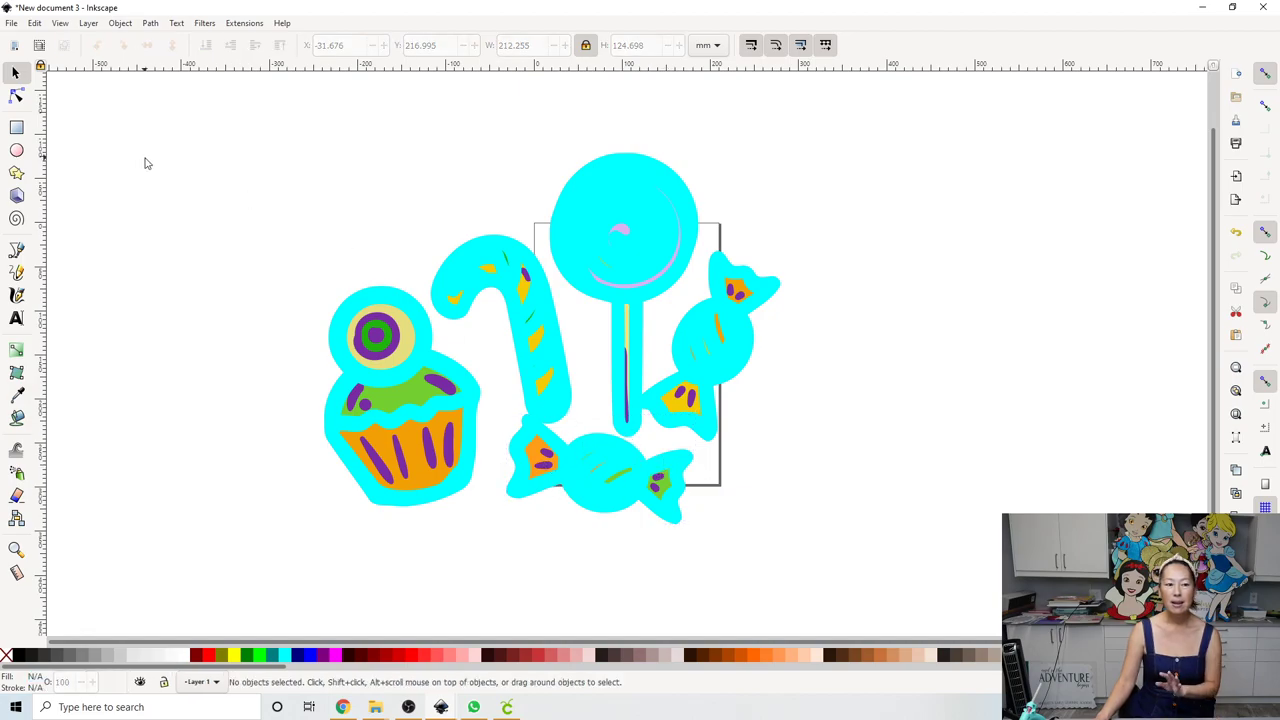
Fill the cyan outlines of all five candy shapes with magenta using Paint Bucket, grown by 40 mm
click(17, 419)
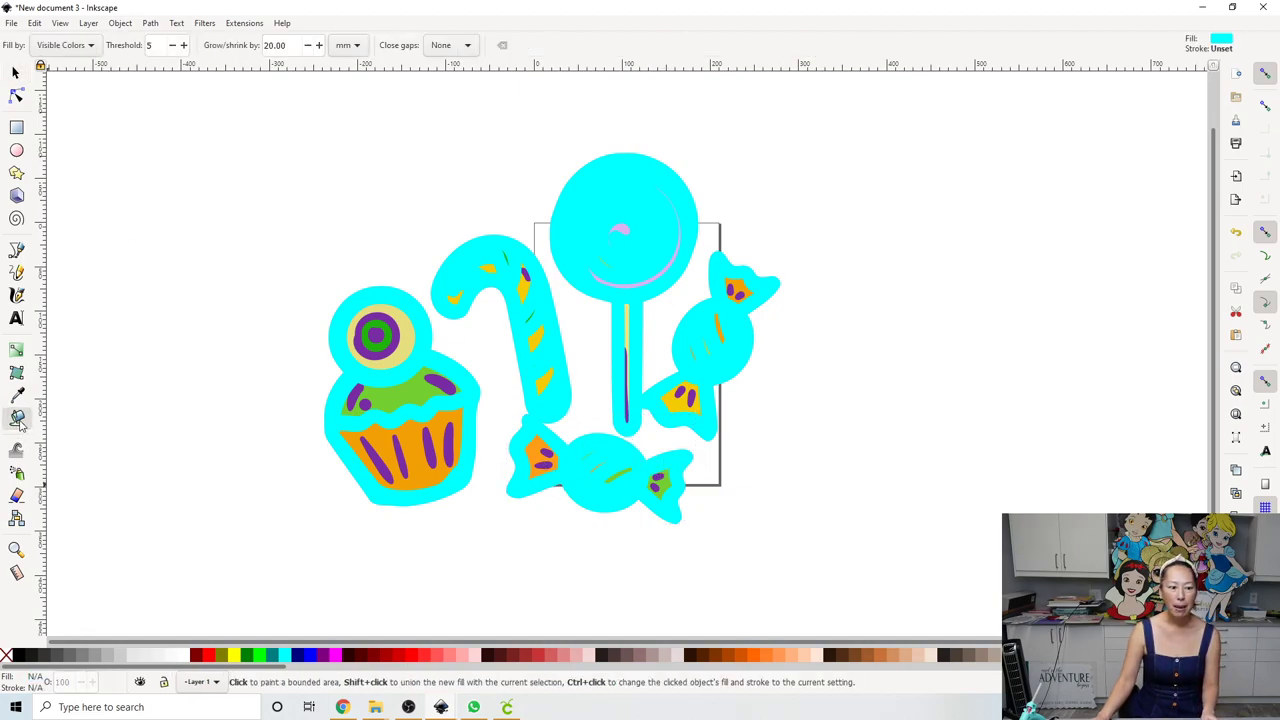
click(339, 660)
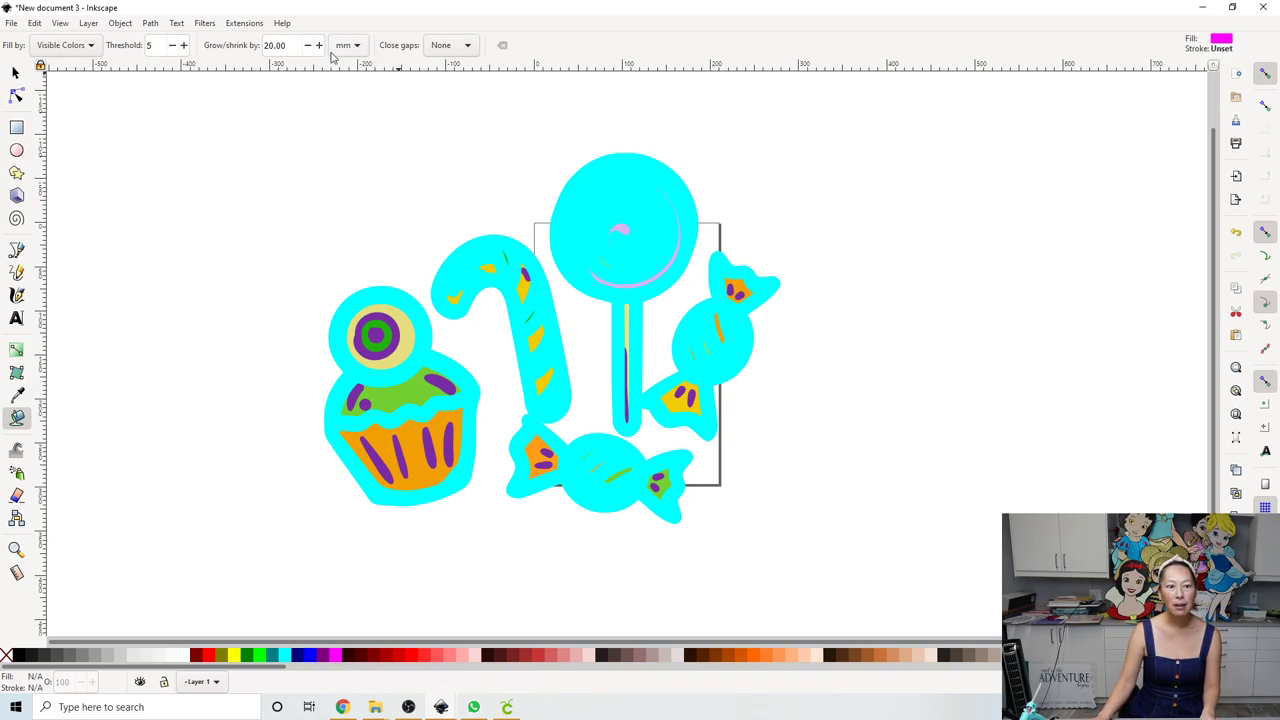
double_click(275, 45)
text(40)
key(Return)
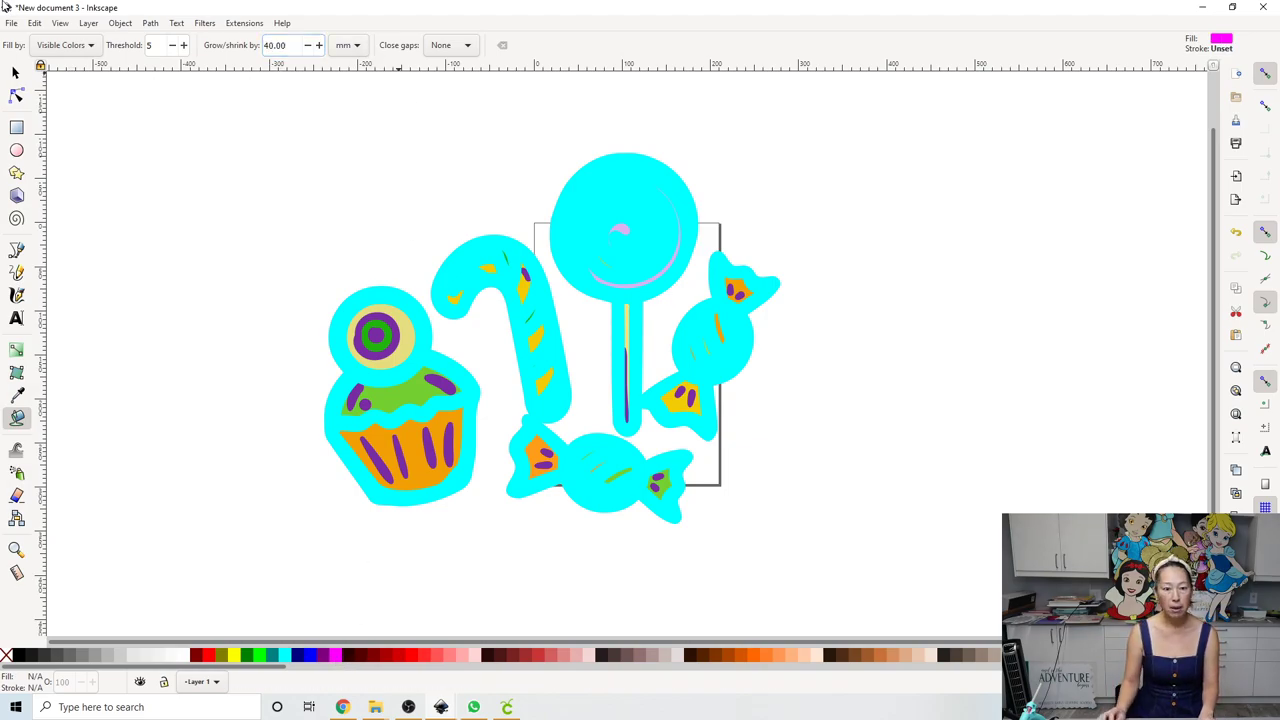
click(376, 288)
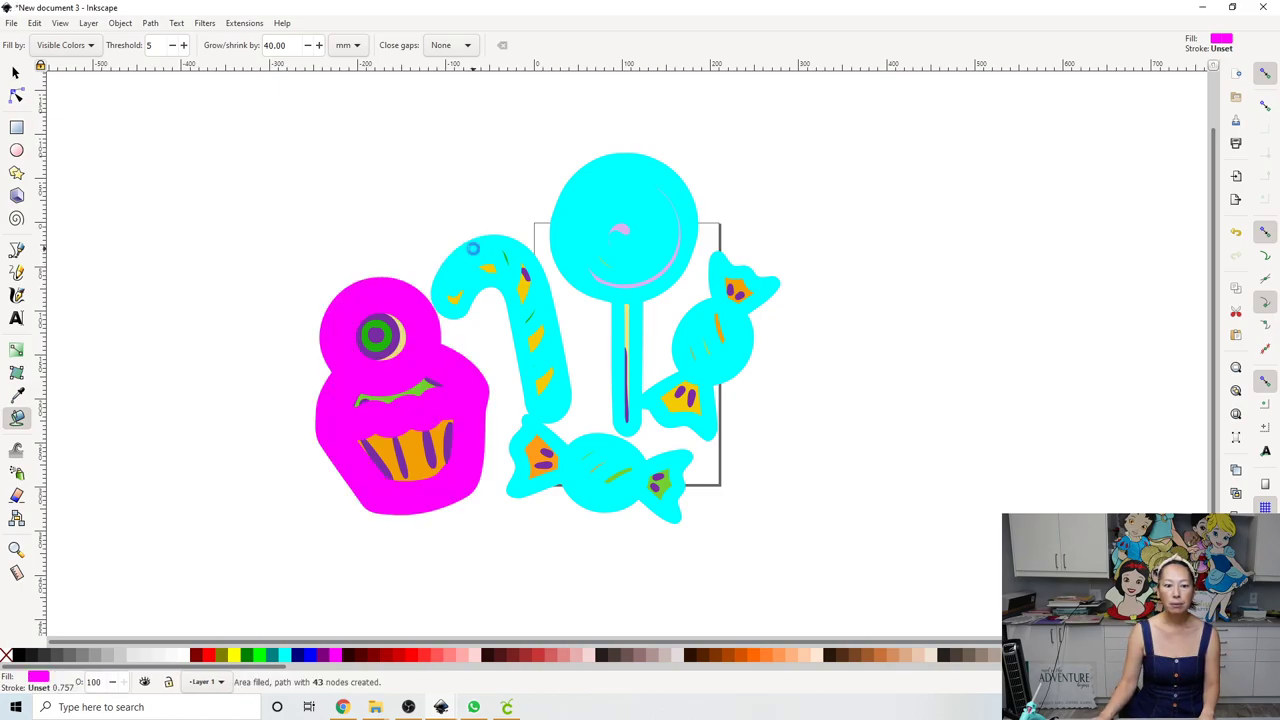
click(473, 248)
click(628, 155)
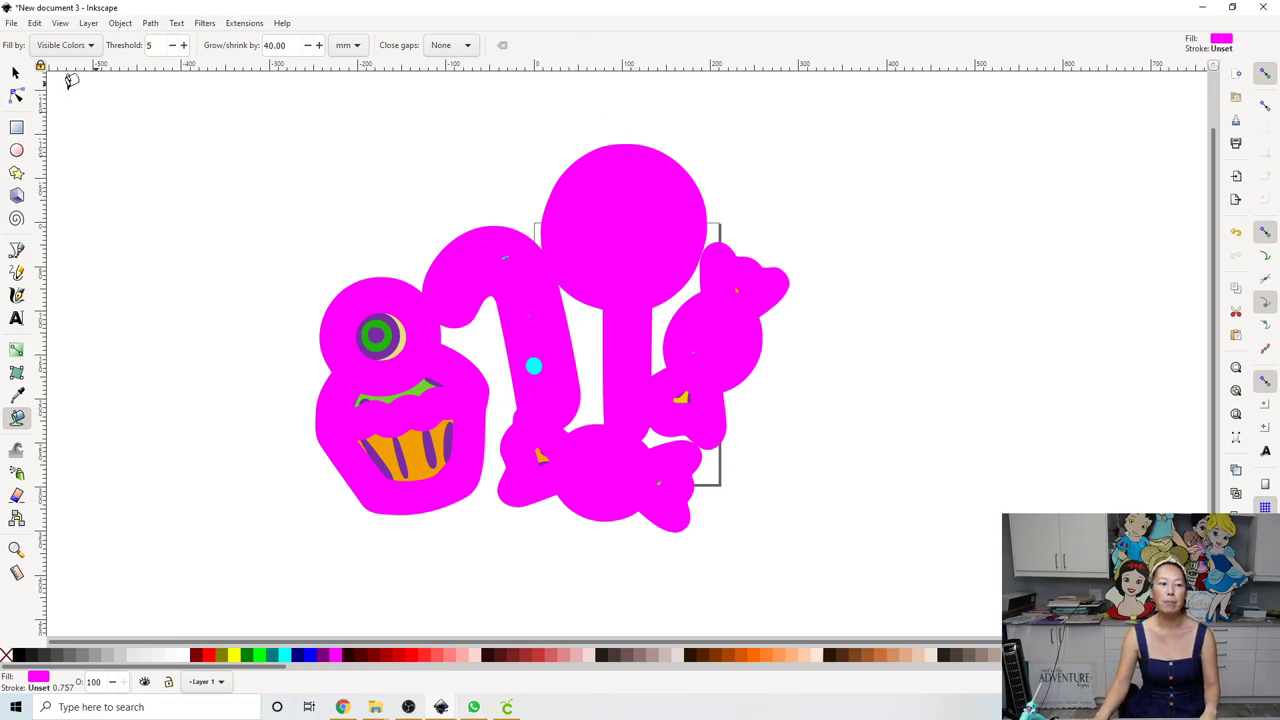
Convert all the candy artwork and its offset shapes to paths and save the drawing to the Desktop as candy offset
click(16, 73)
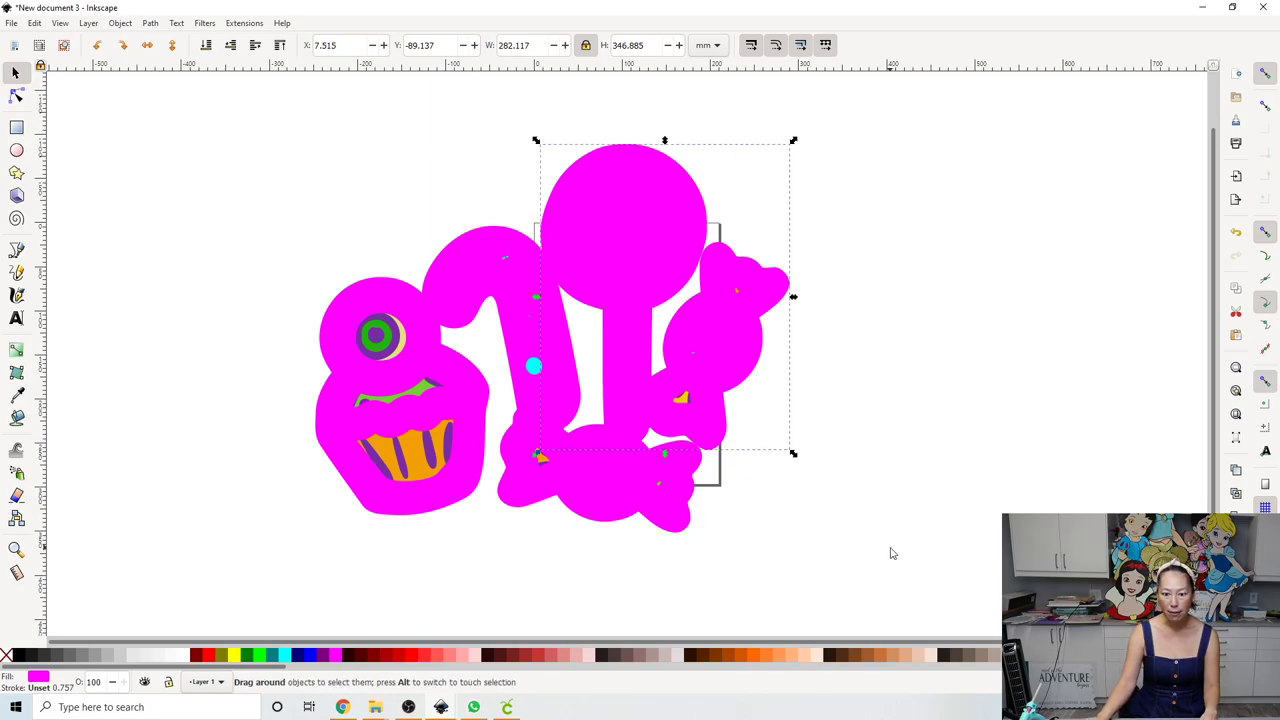
key(ctrl+a)
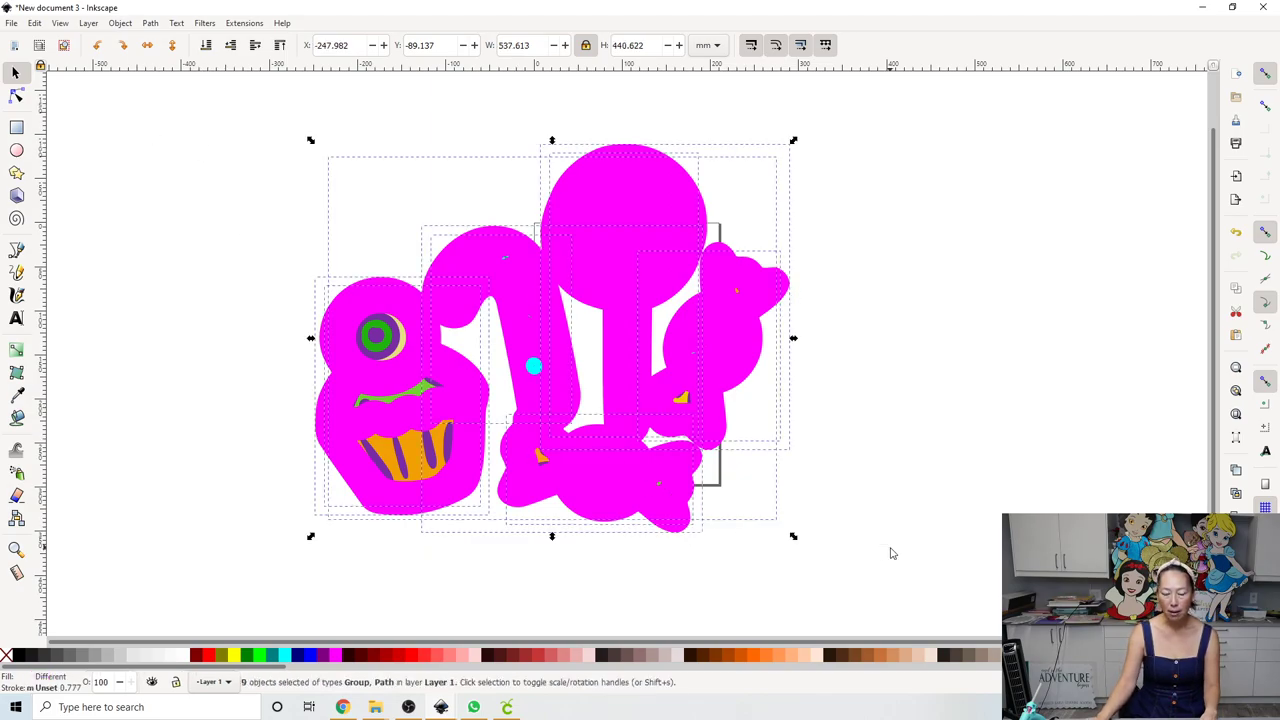
click(150, 23)
click(162, 40)
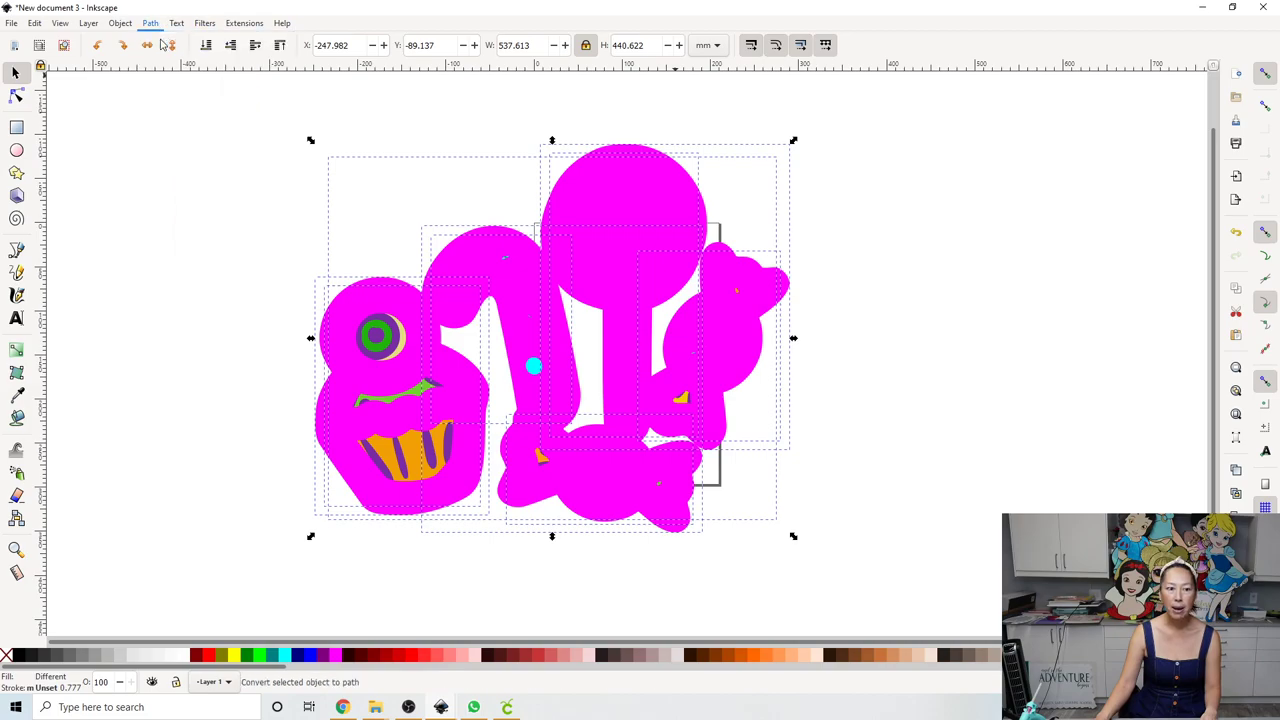
click(15, 26)
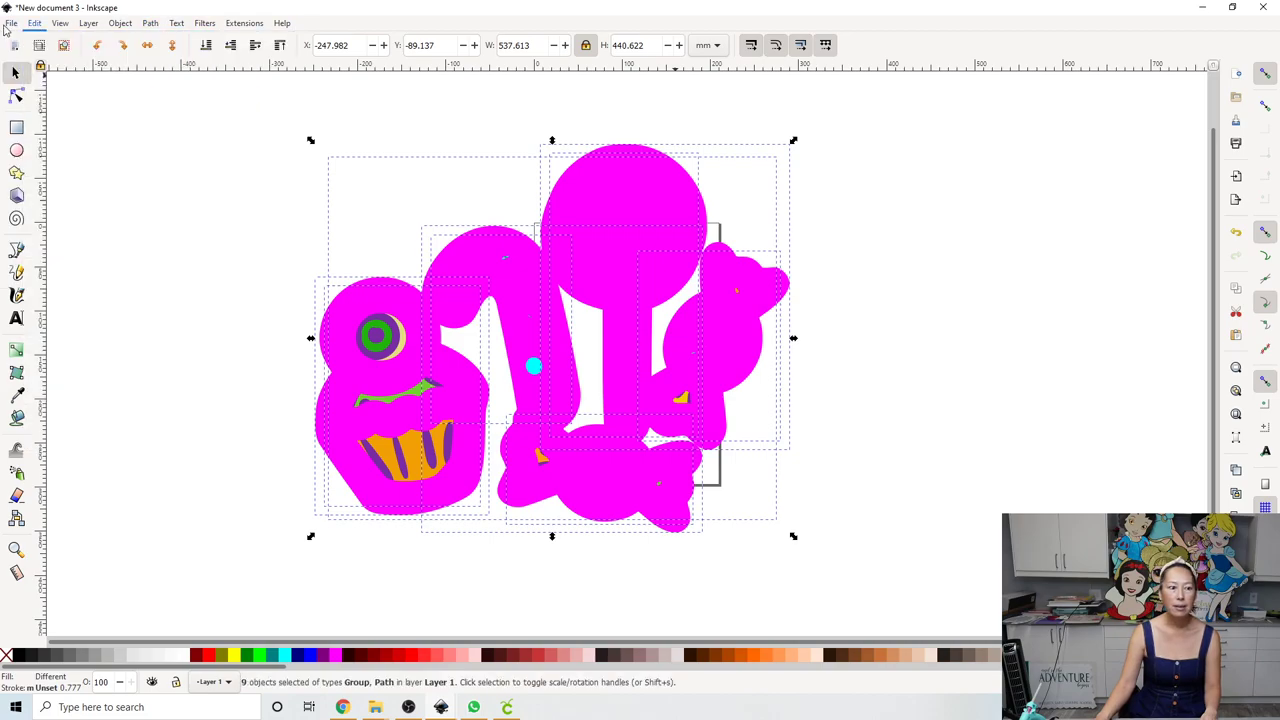
click(45, 139)
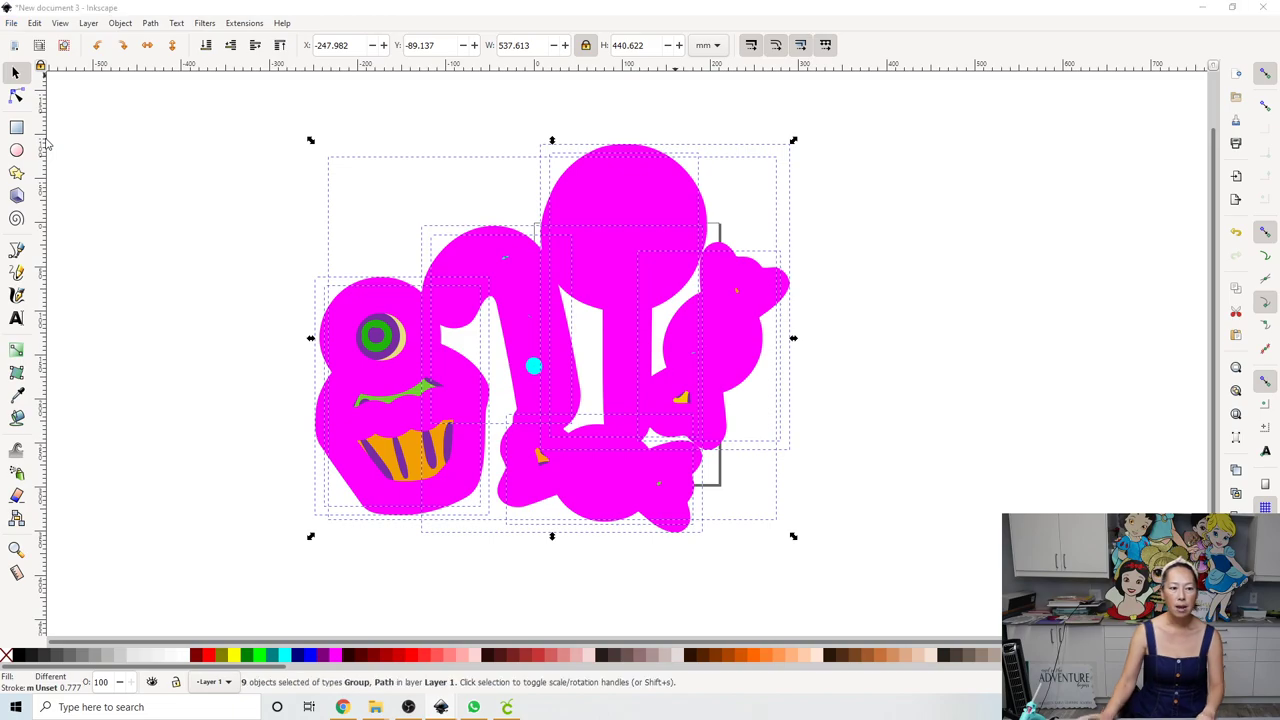
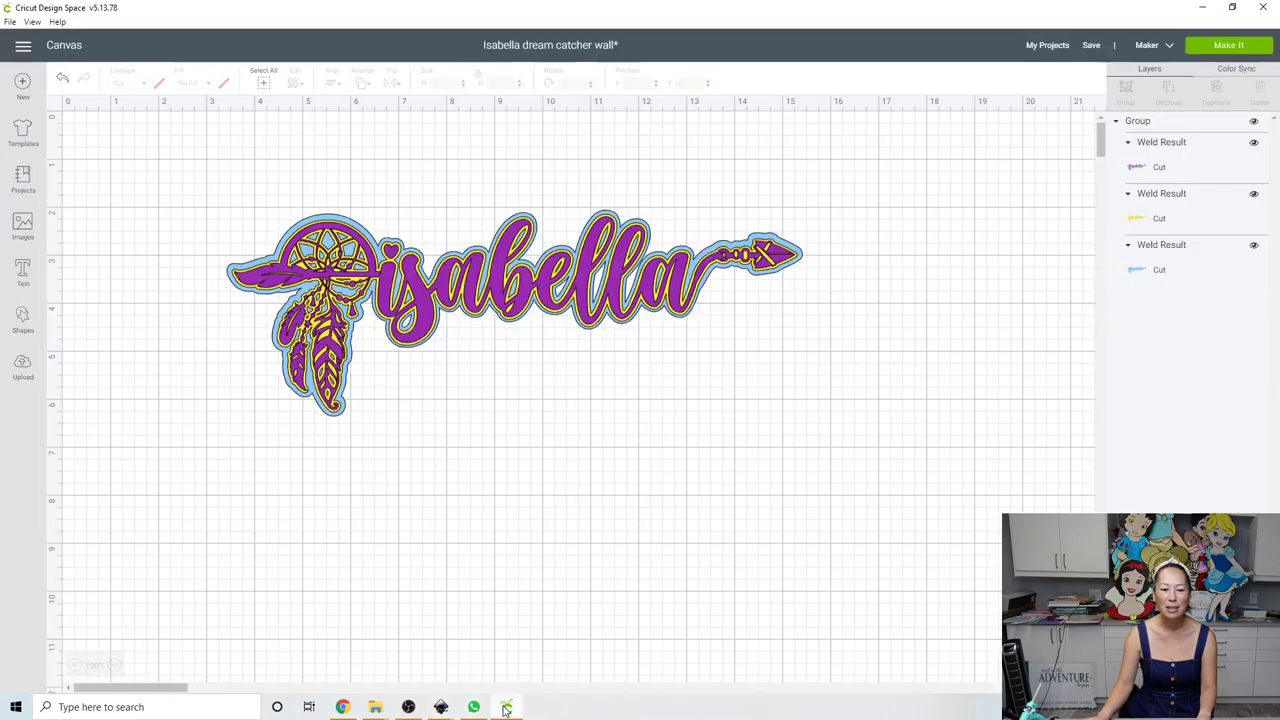
Switch to Cricut Design Space, upload the candy offset file from the Desktop and insert it on the canvas
click(23, 366)
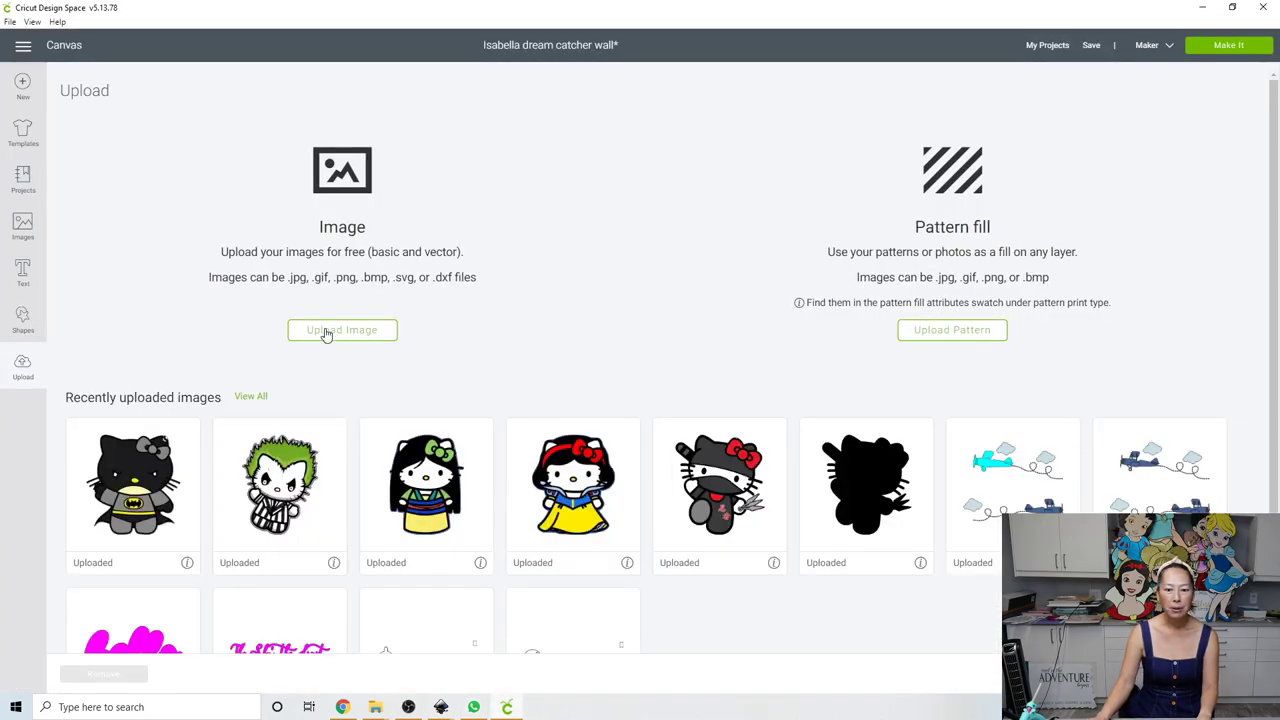
click(326, 335)
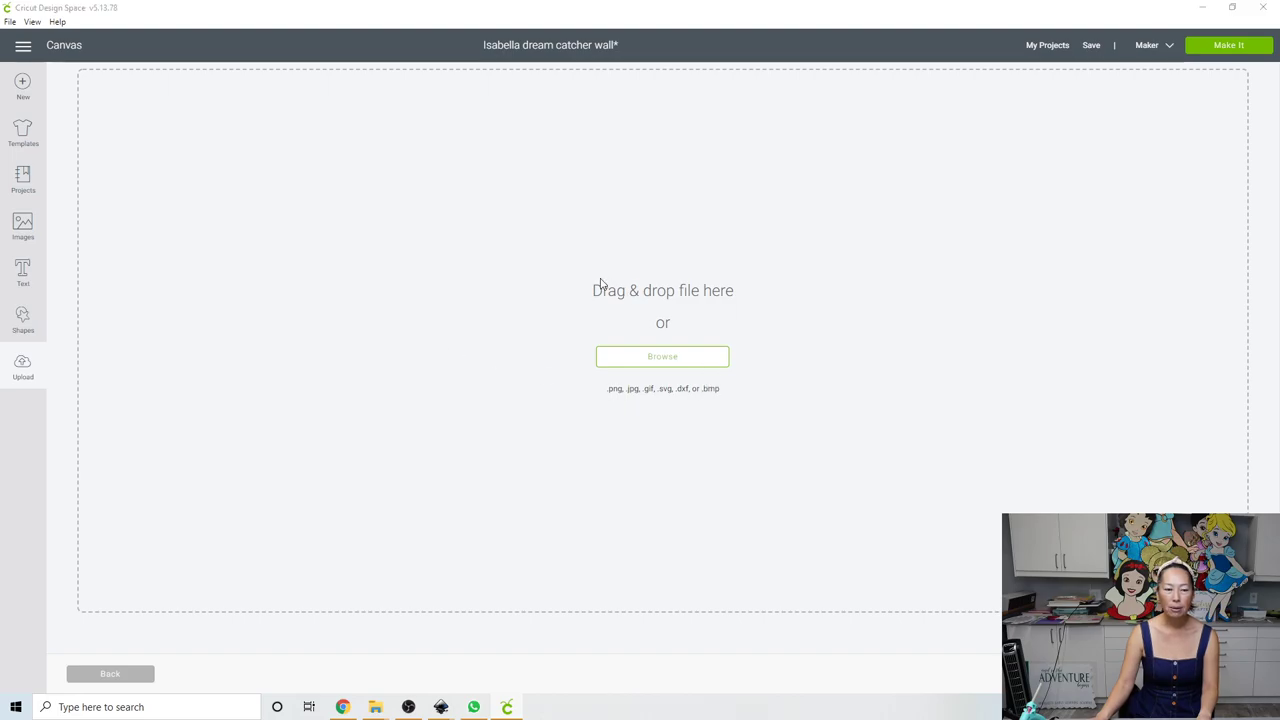
click(281, 204)
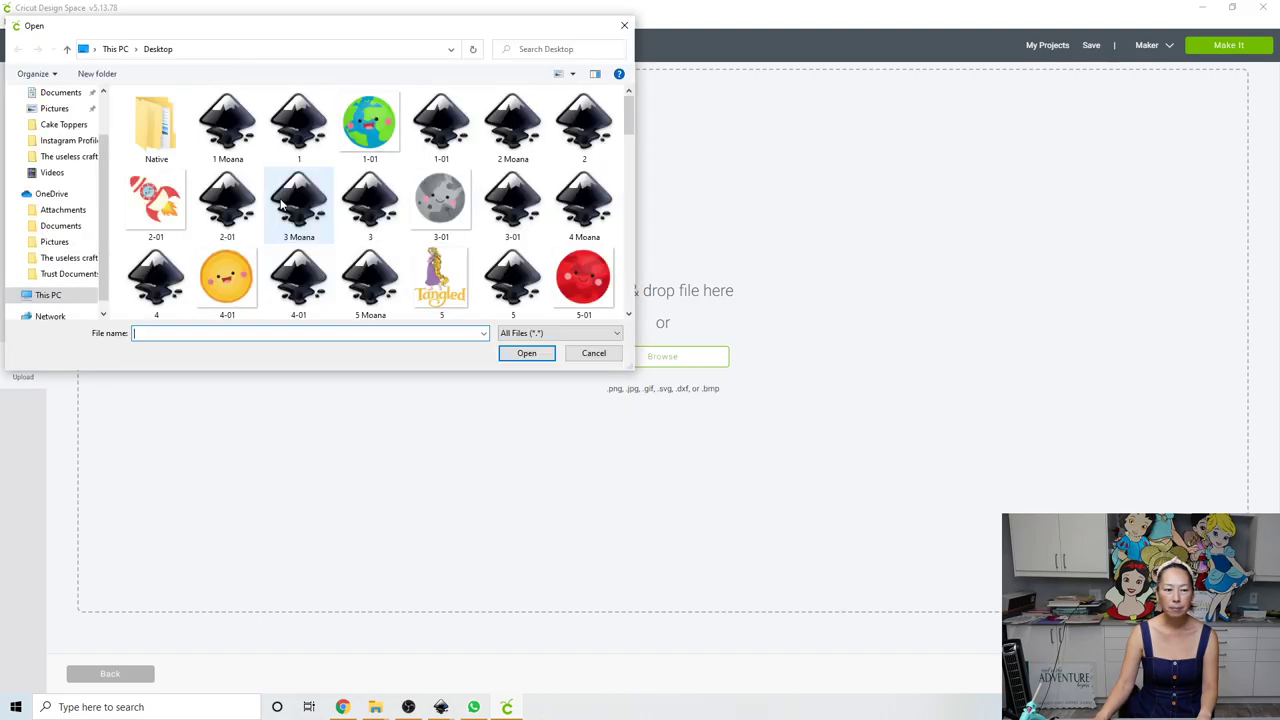
scroll(281, 204, down, 6)
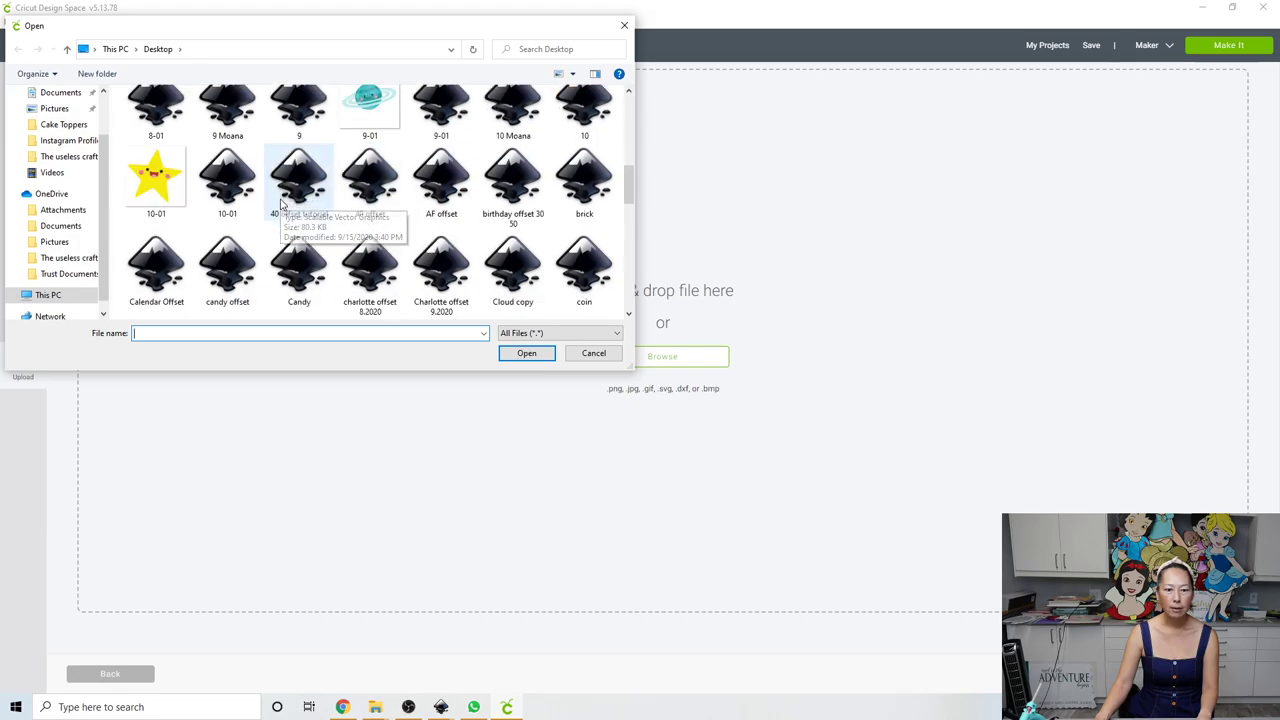
scroll(281, 204, down, 1)
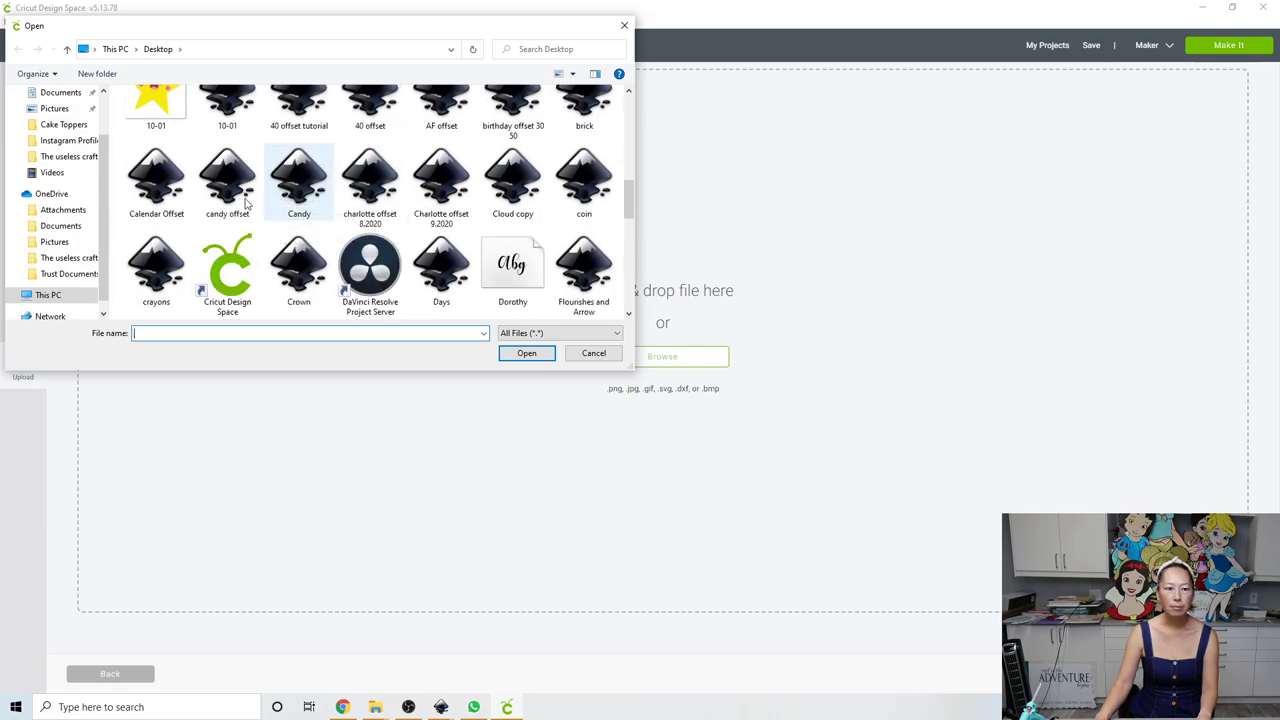
click(218, 183)
double_click(218, 183)
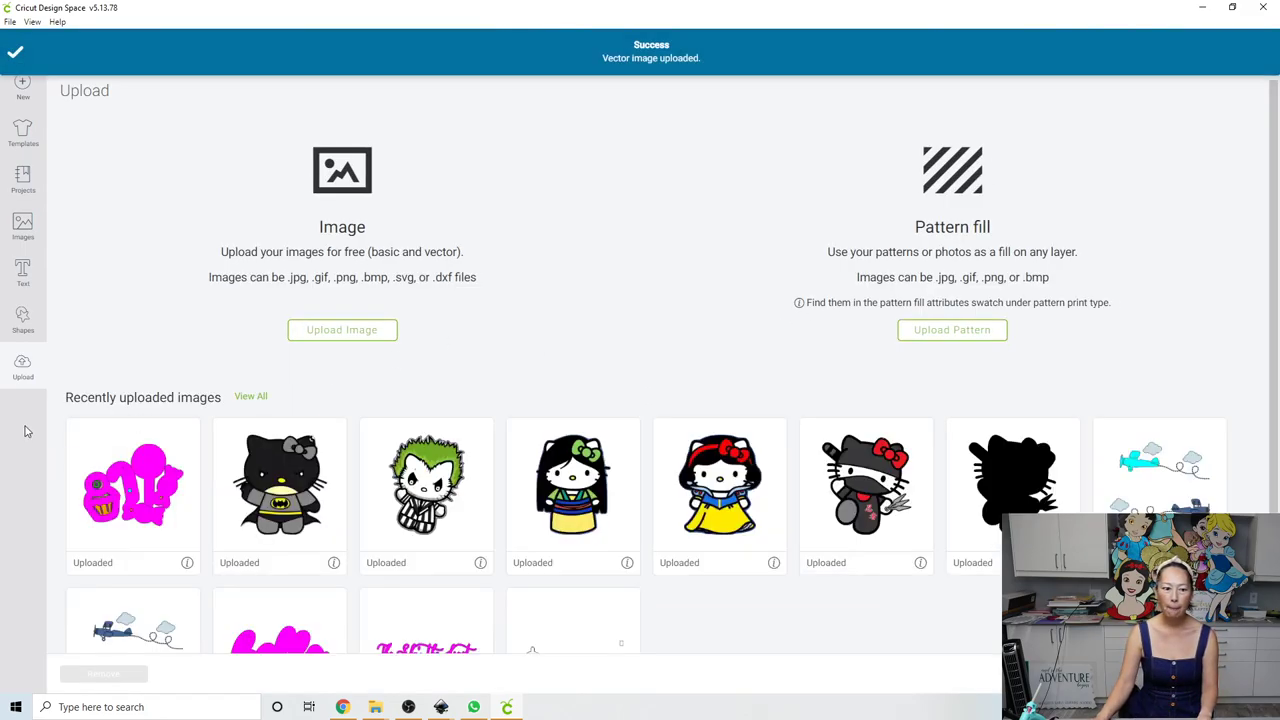
click(156, 484)
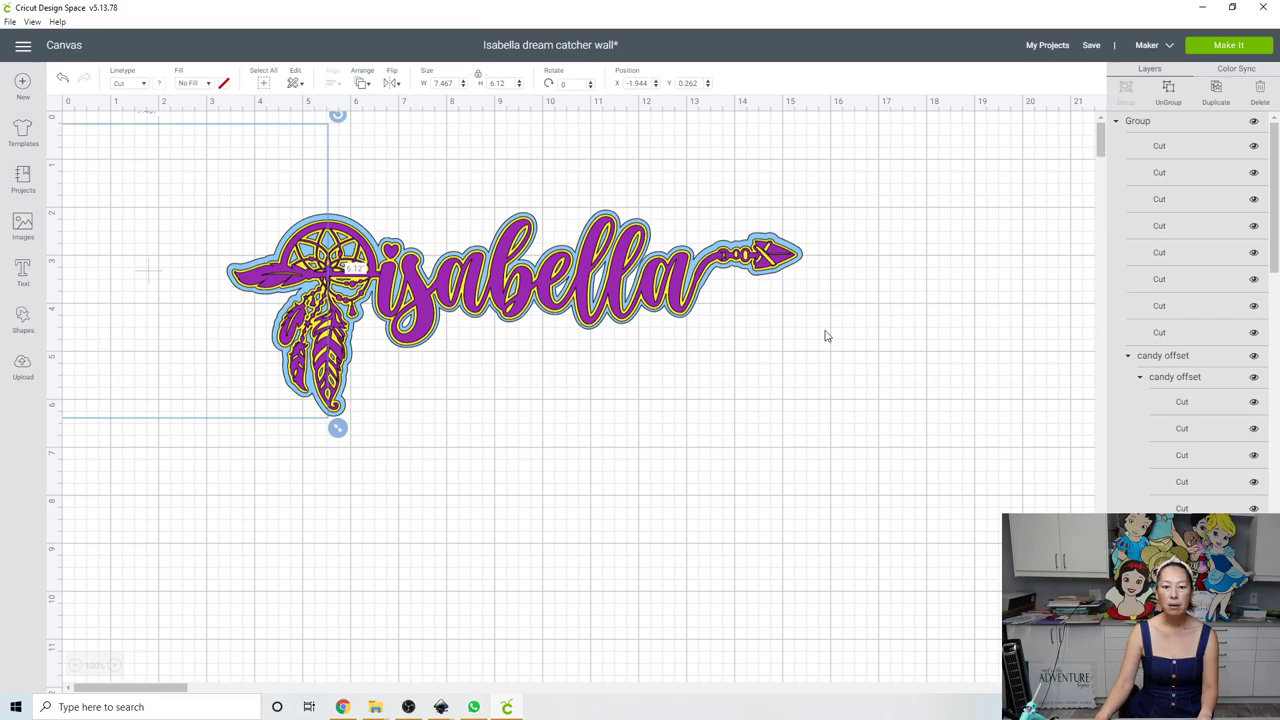
Delete the existing dream catcher name design and move the whole candy group to about X 7.9, Y 1.0 in
drag(700, 320, 1002, 433)
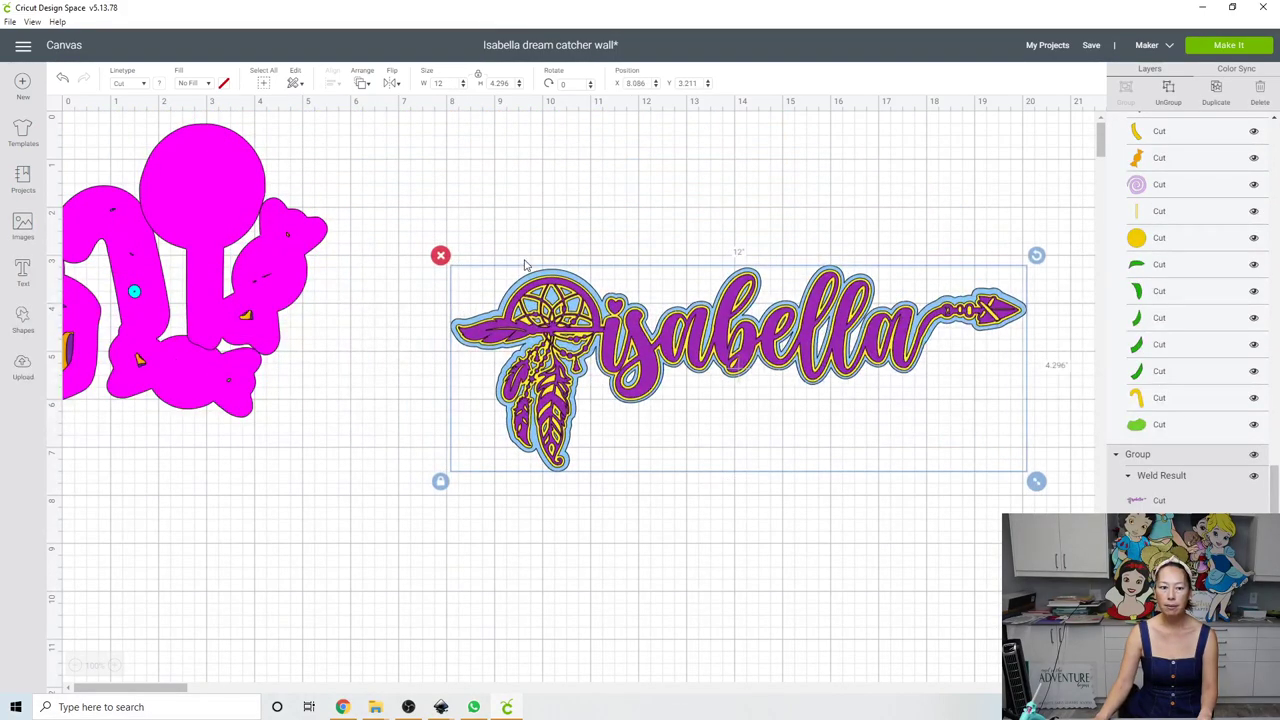
click(441, 256)
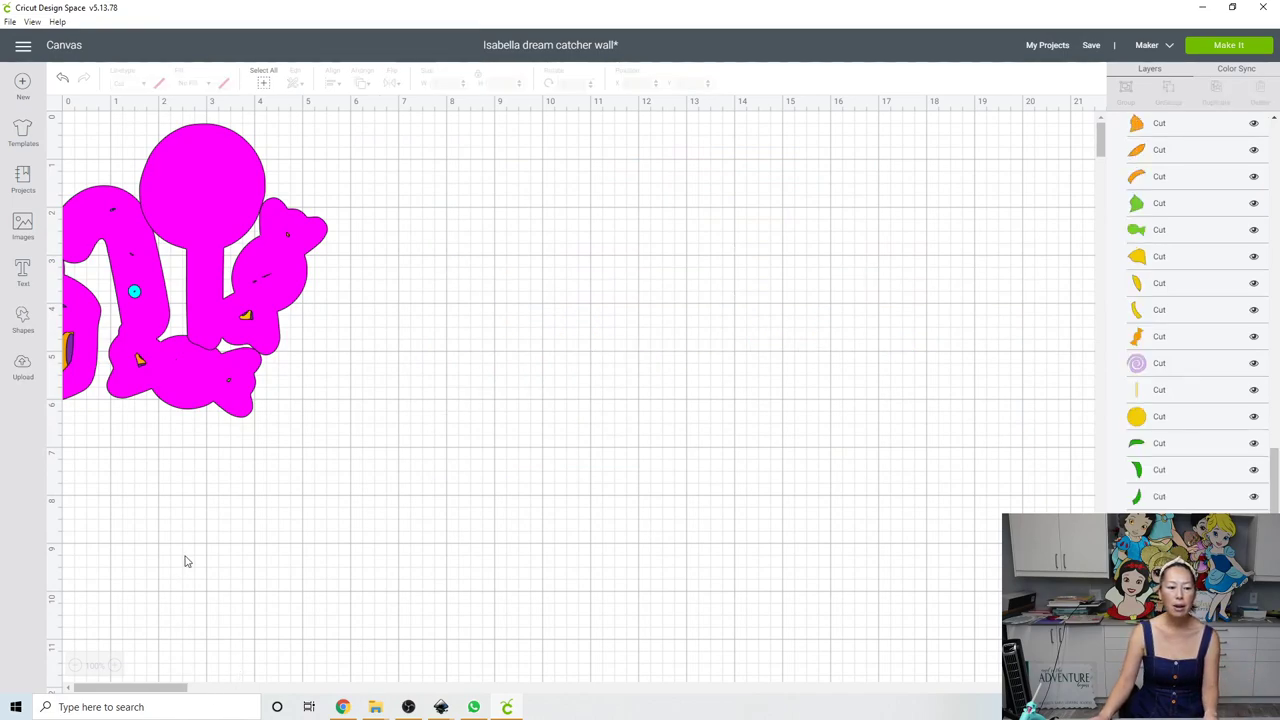
click(229, 269)
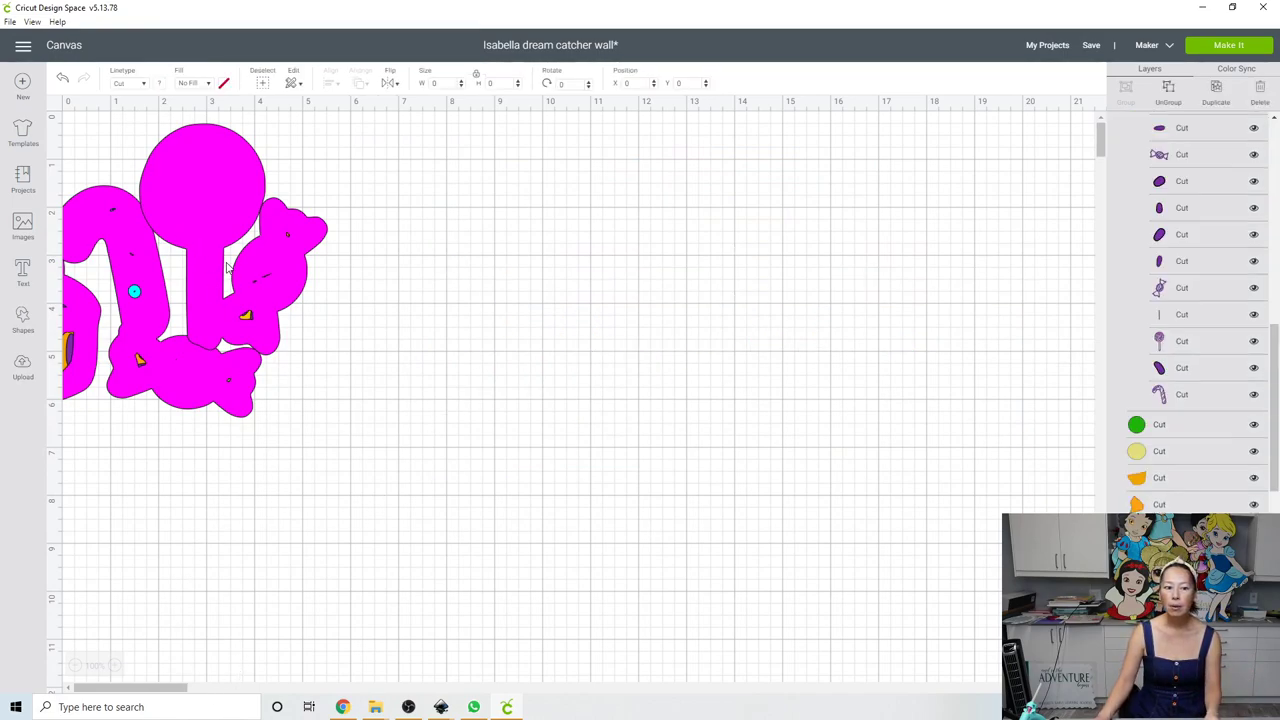
drag(355, 275, 546, 462)
click(529, 490)
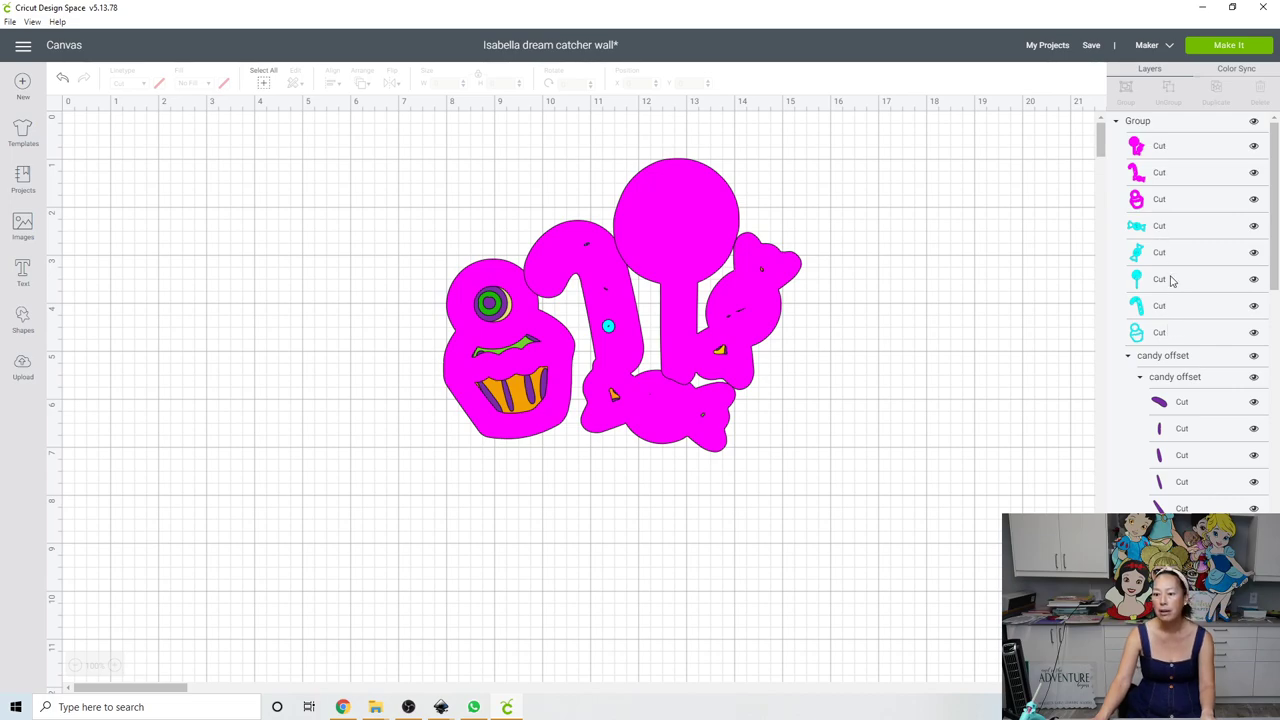
Review the layers of the candy design and ungroup it into separate candy offset objects
scroll(1170, 355, down, 3)
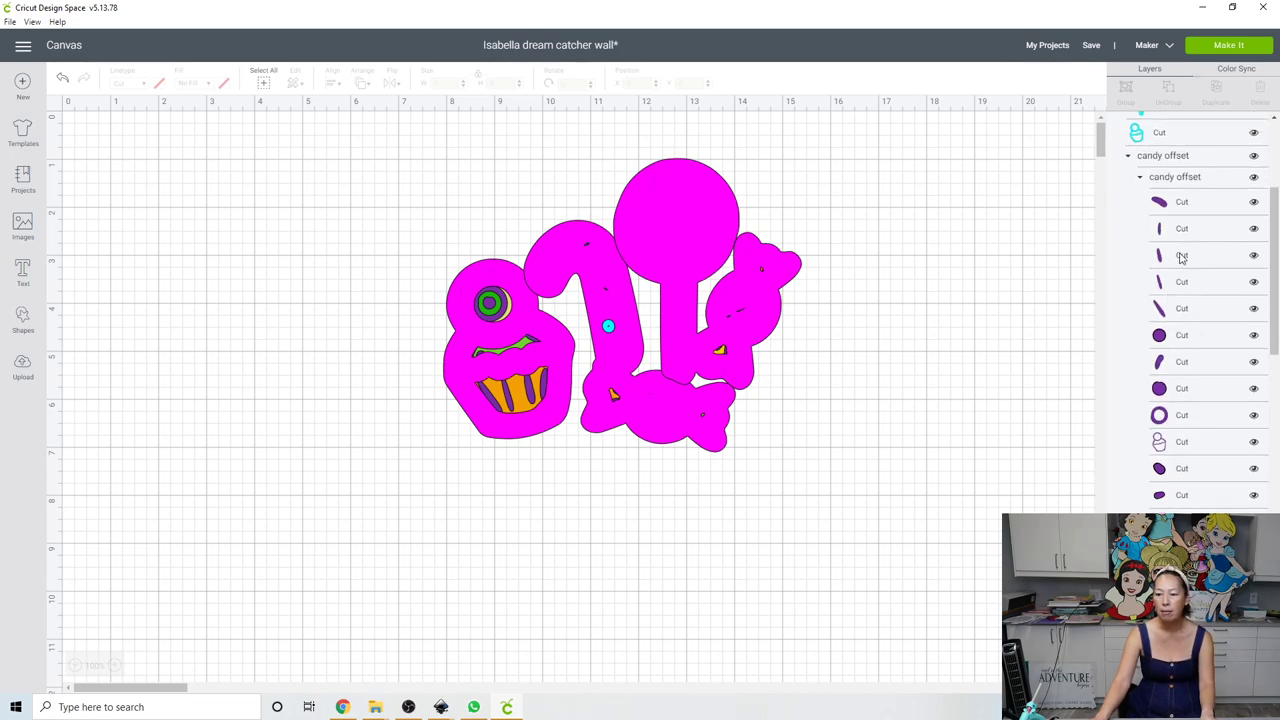
scroll(1165, 475, down, 4)
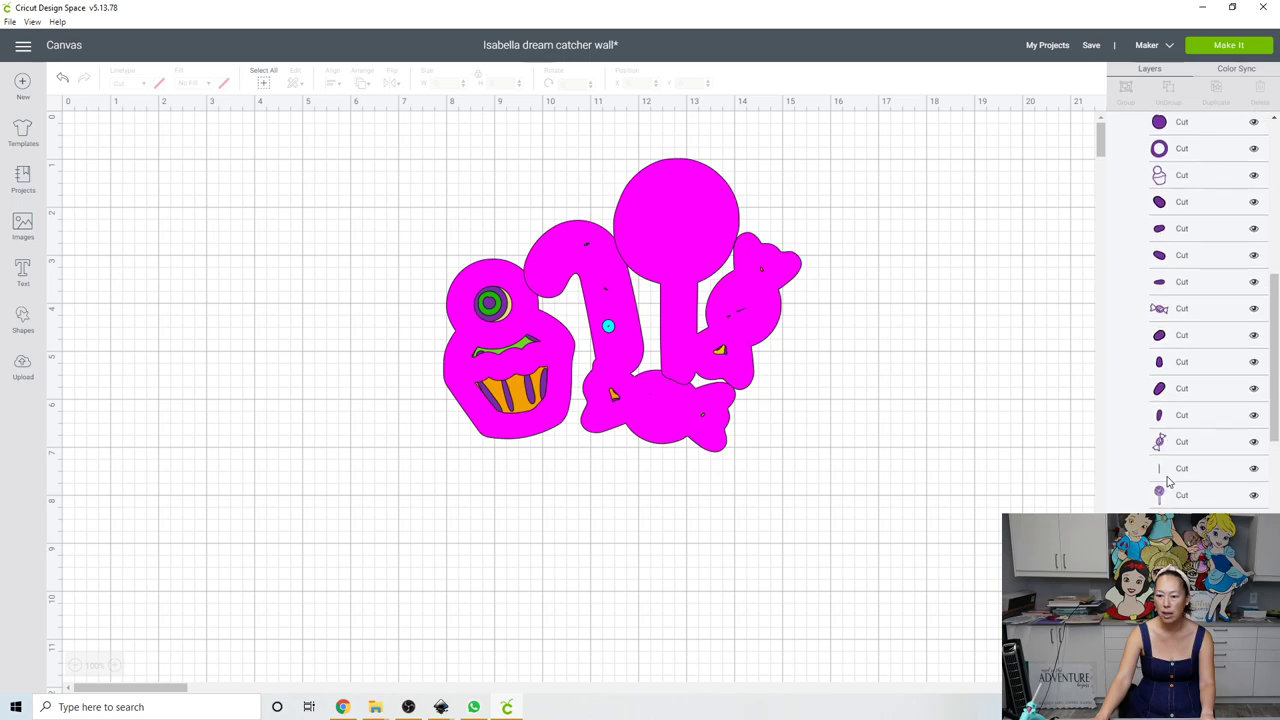
scroll(1166, 483, down, 7)
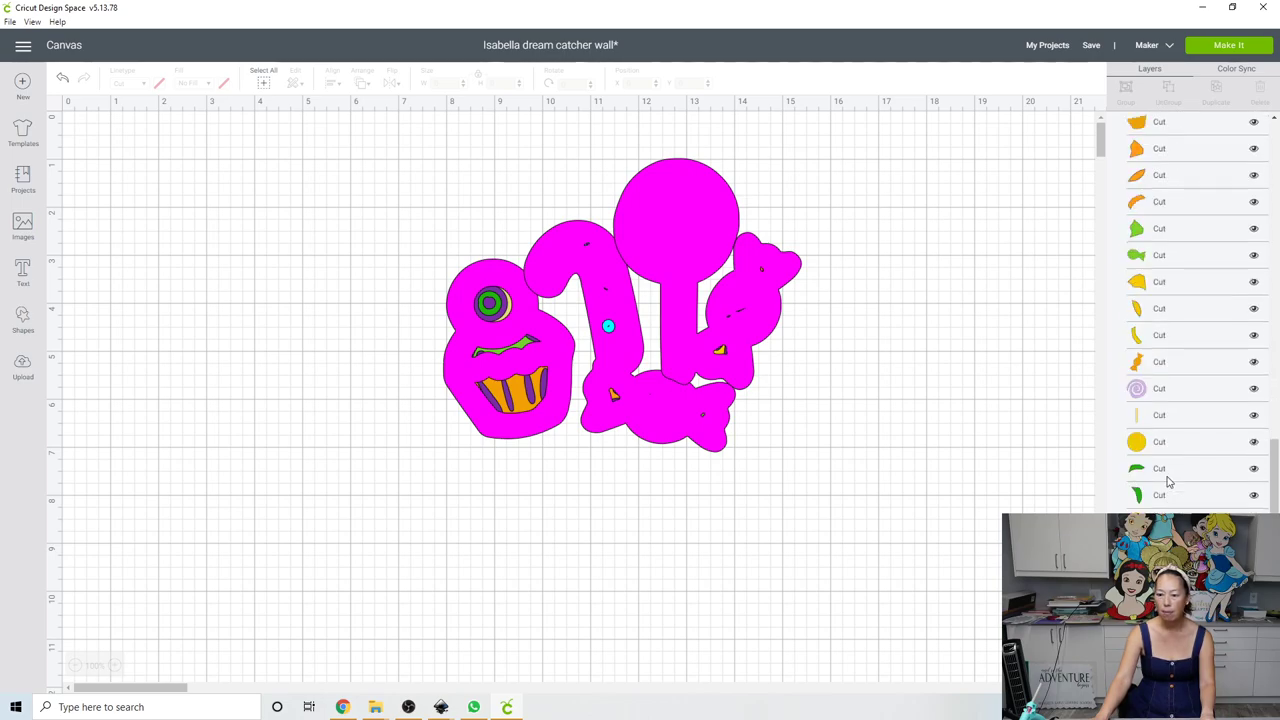
scroll(1176, 440, up, 12)
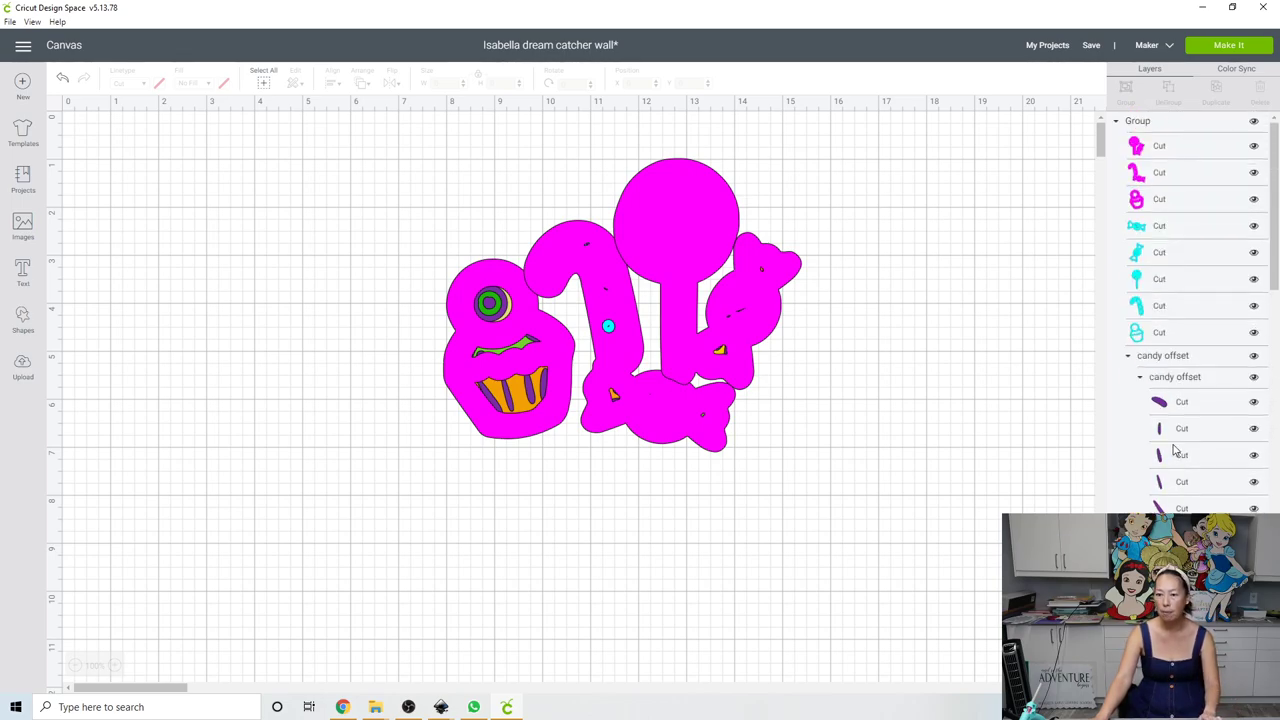
click(674, 226)
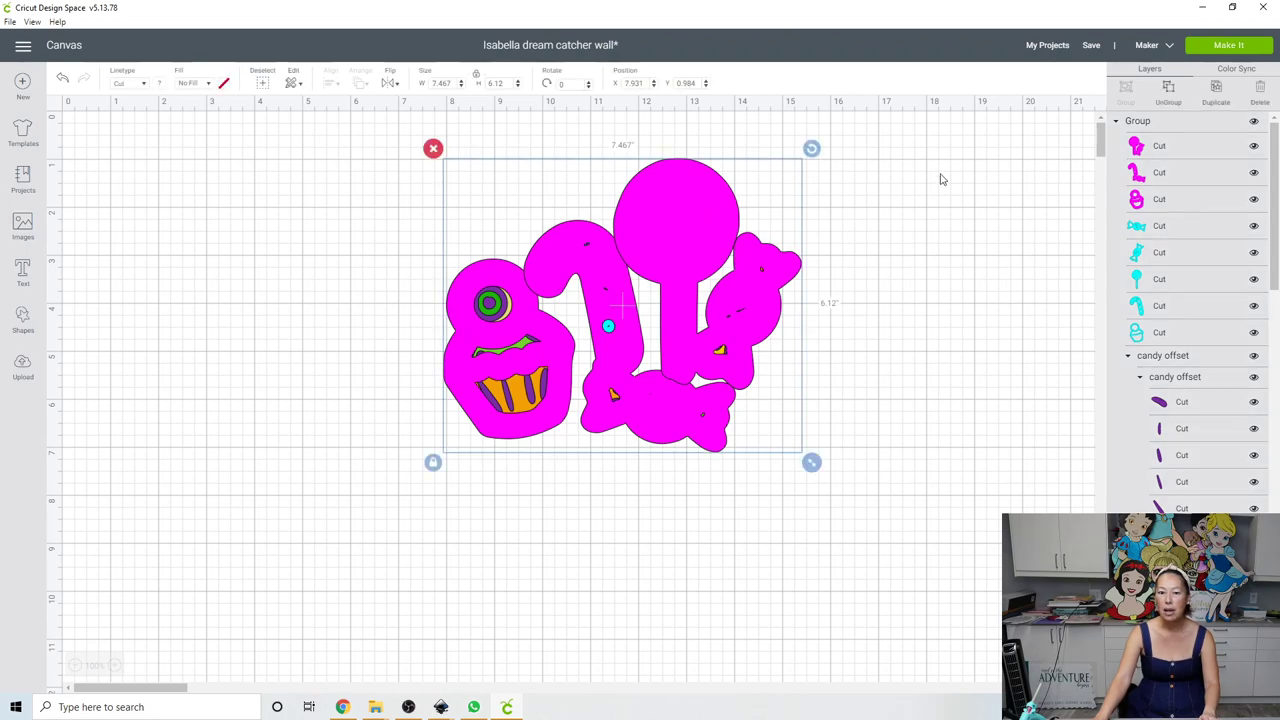
click(1168, 90)
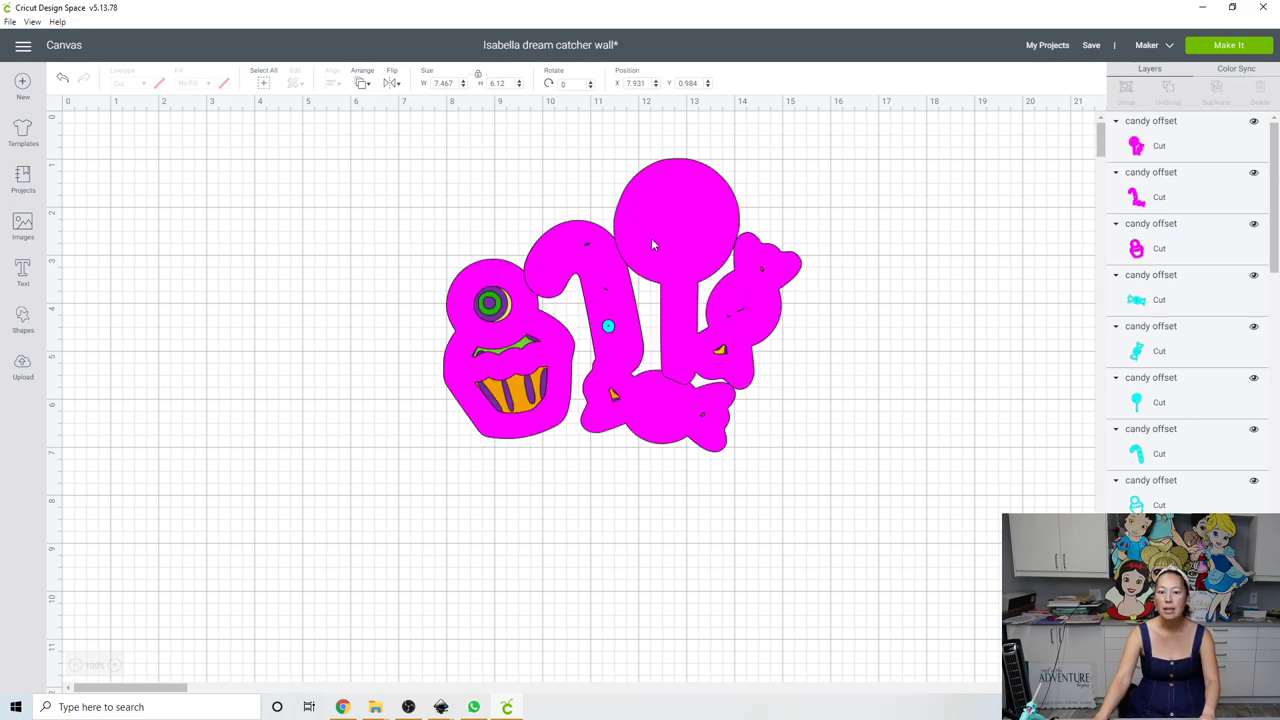
Move the magenta lollipop and wrapped candy outline to about X 16.3, Y 0.9 in and hide all its inner contours
click(658, 218)
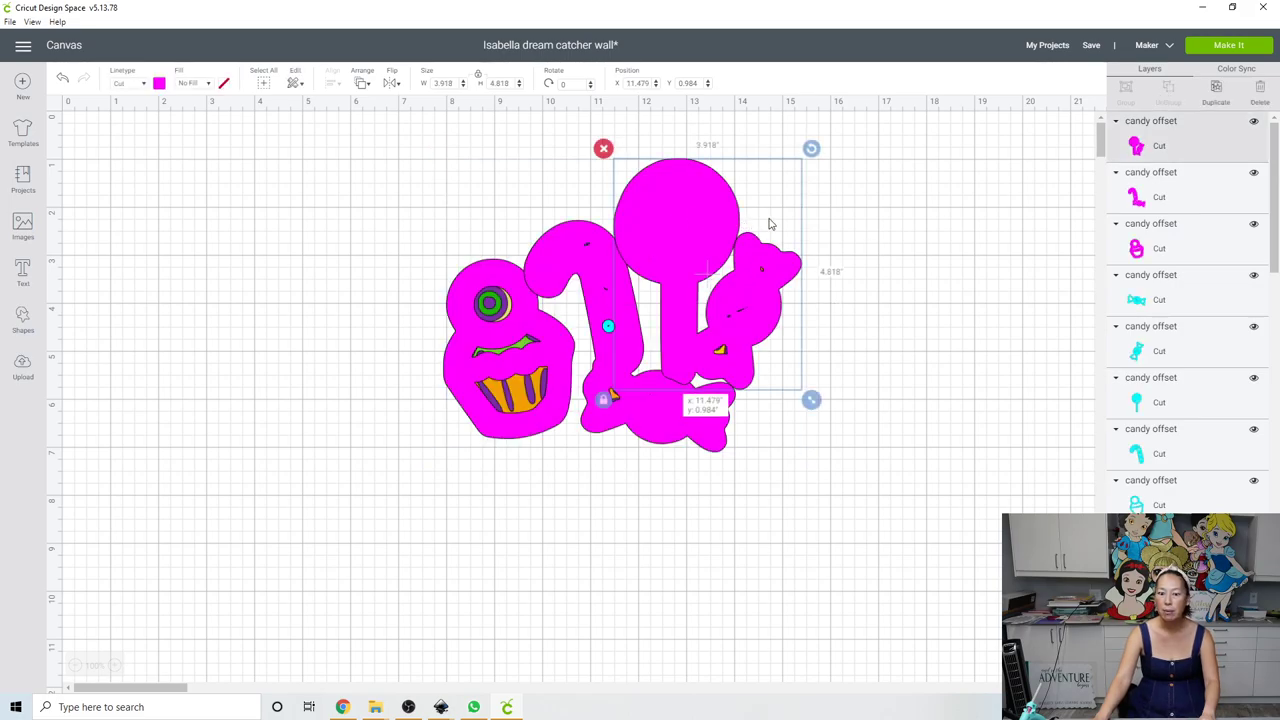
drag(770, 224, 1000, 218)
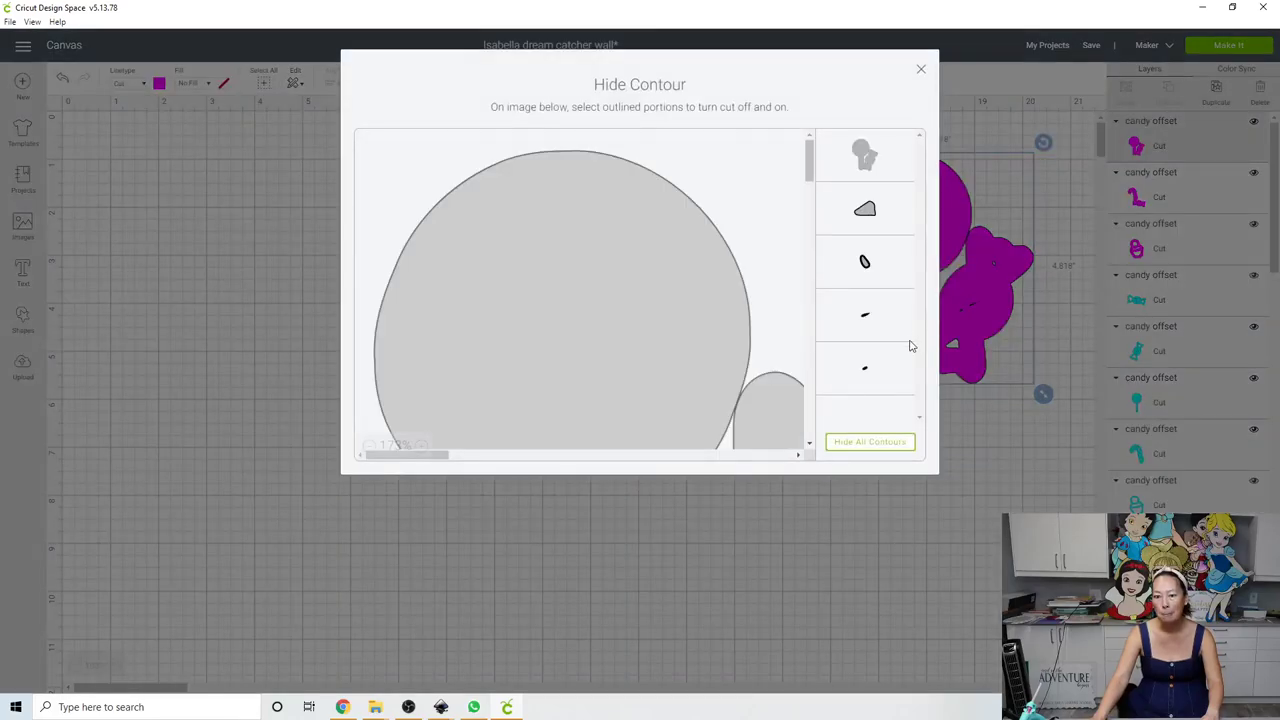
click(887, 443)
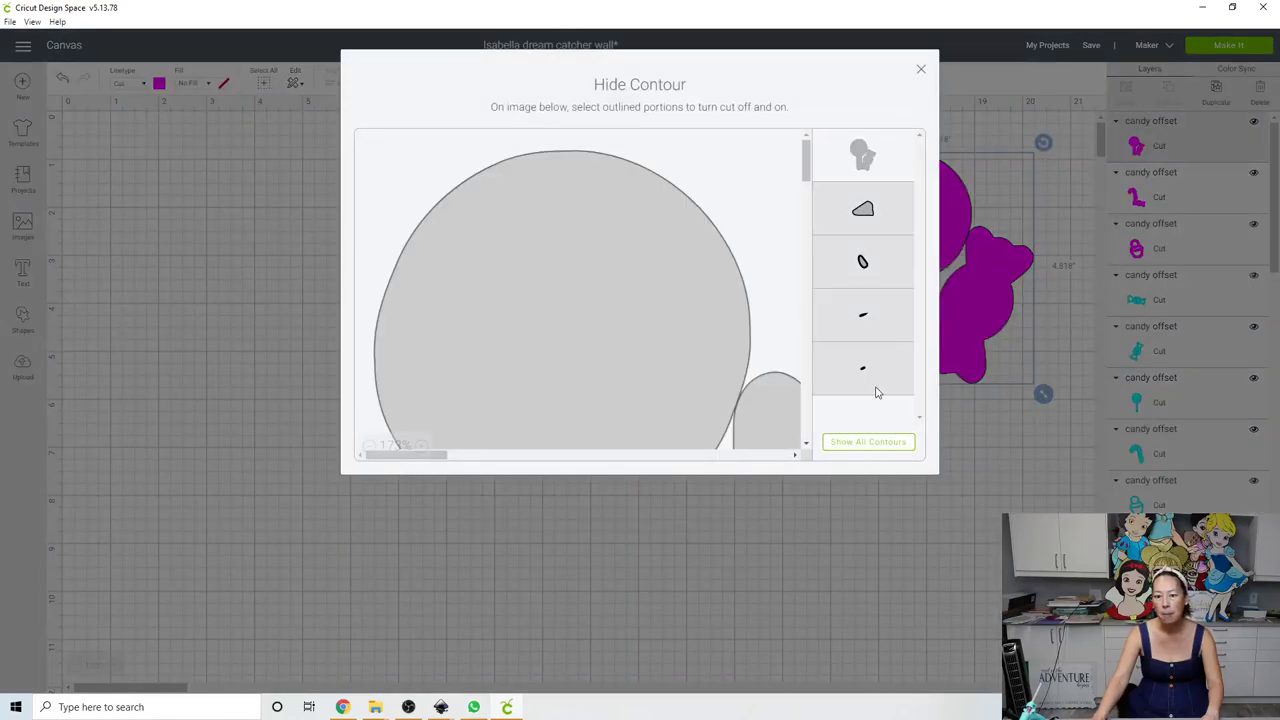
click(922, 73)
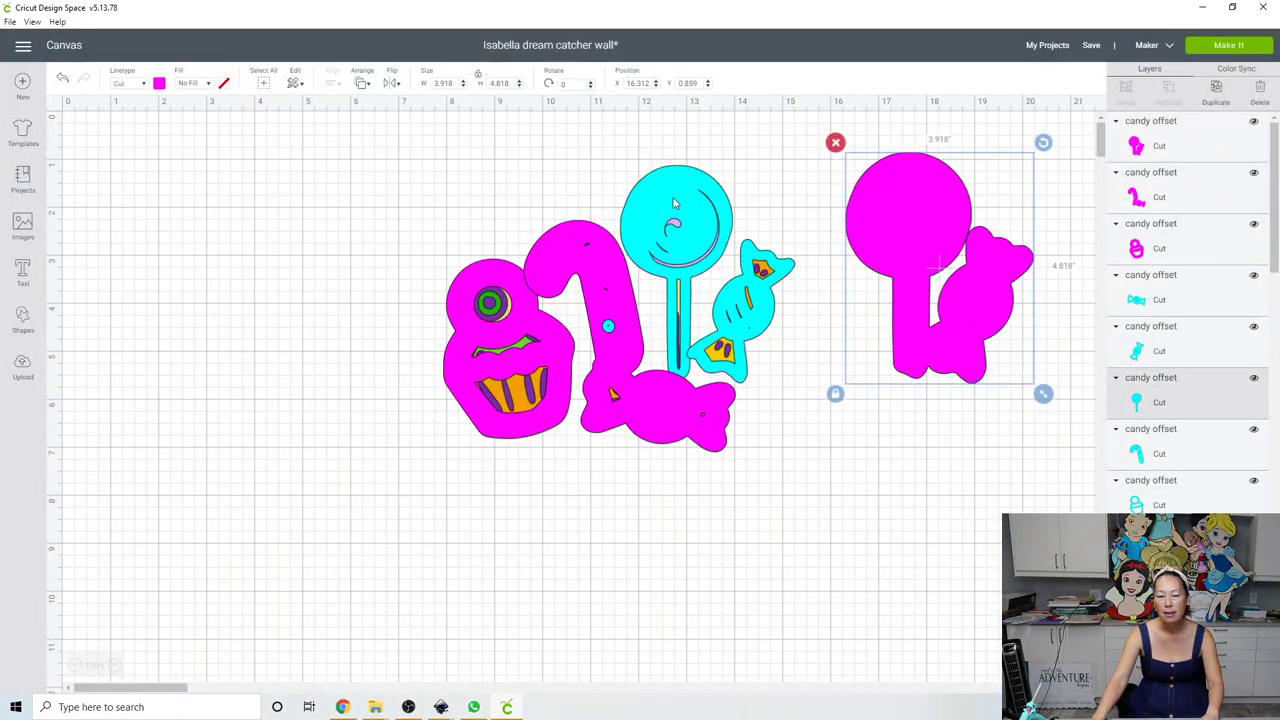
Move the cyan lollipop outline off the original lollipop to about X 14.3, Y 0.4 in and hide all its inner contours
click(674, 203)
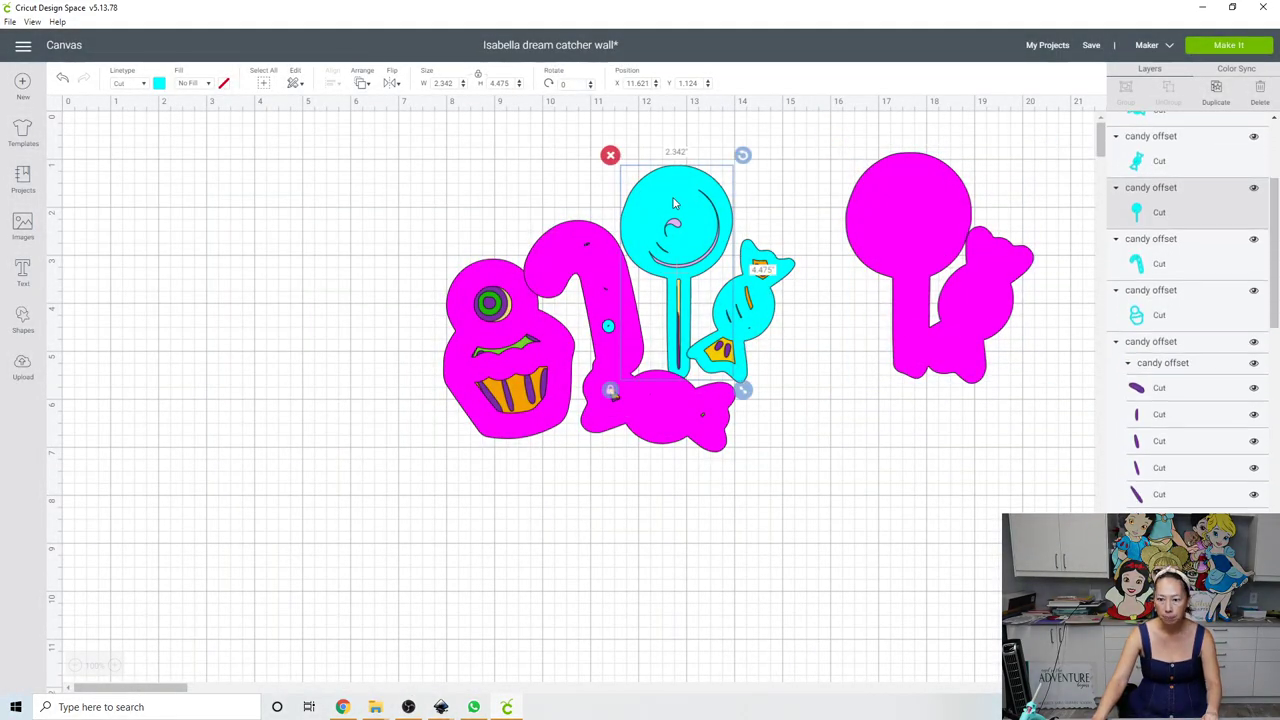
drag(674, 203, 762, 148)
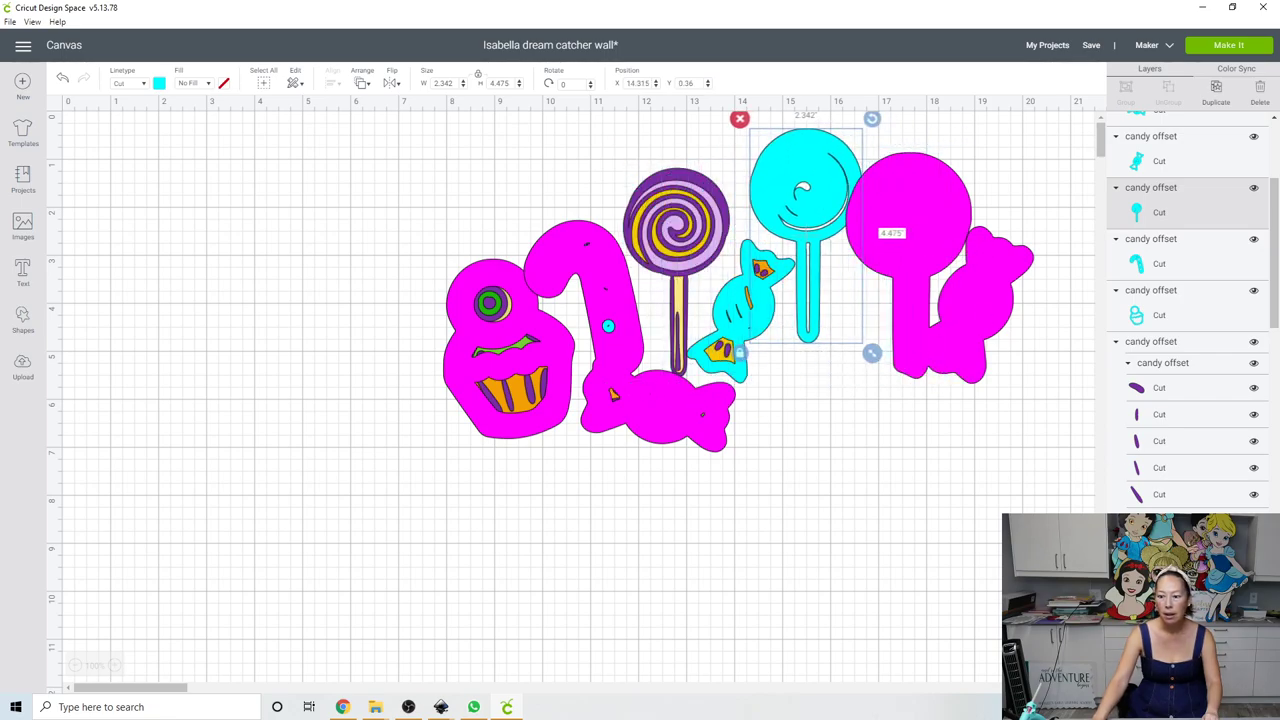
click(1262, 690)
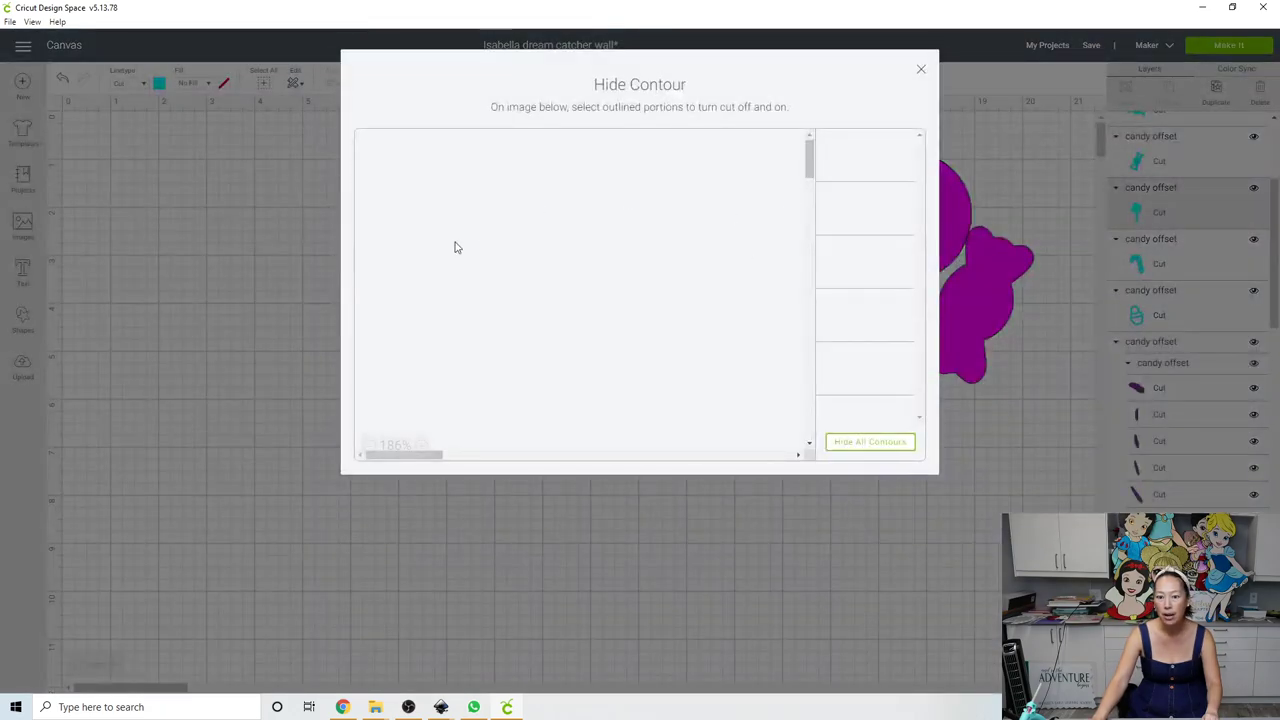
click(881, 452)
click(921, 69)
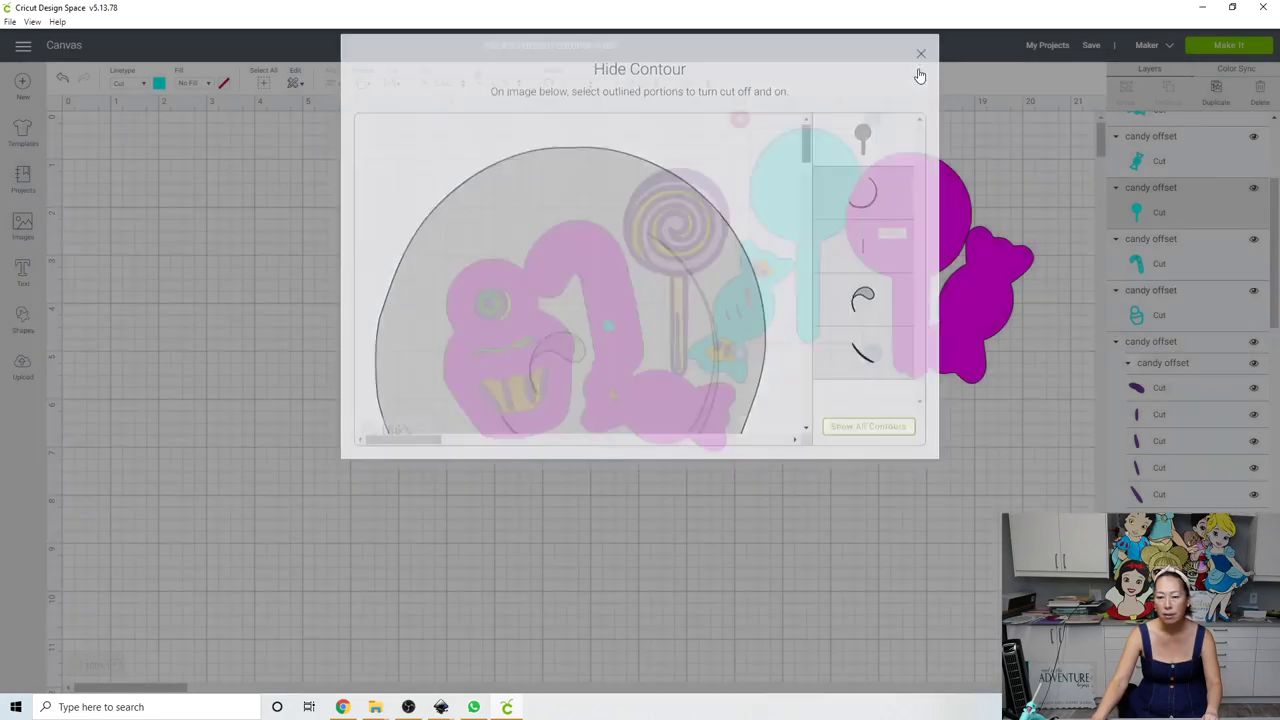
Bring the cyan lollipop outline to the front and centre it over the magenta lollipop at about X 16.4, Y 1.0 in
drag(825, 203, 819, 224)
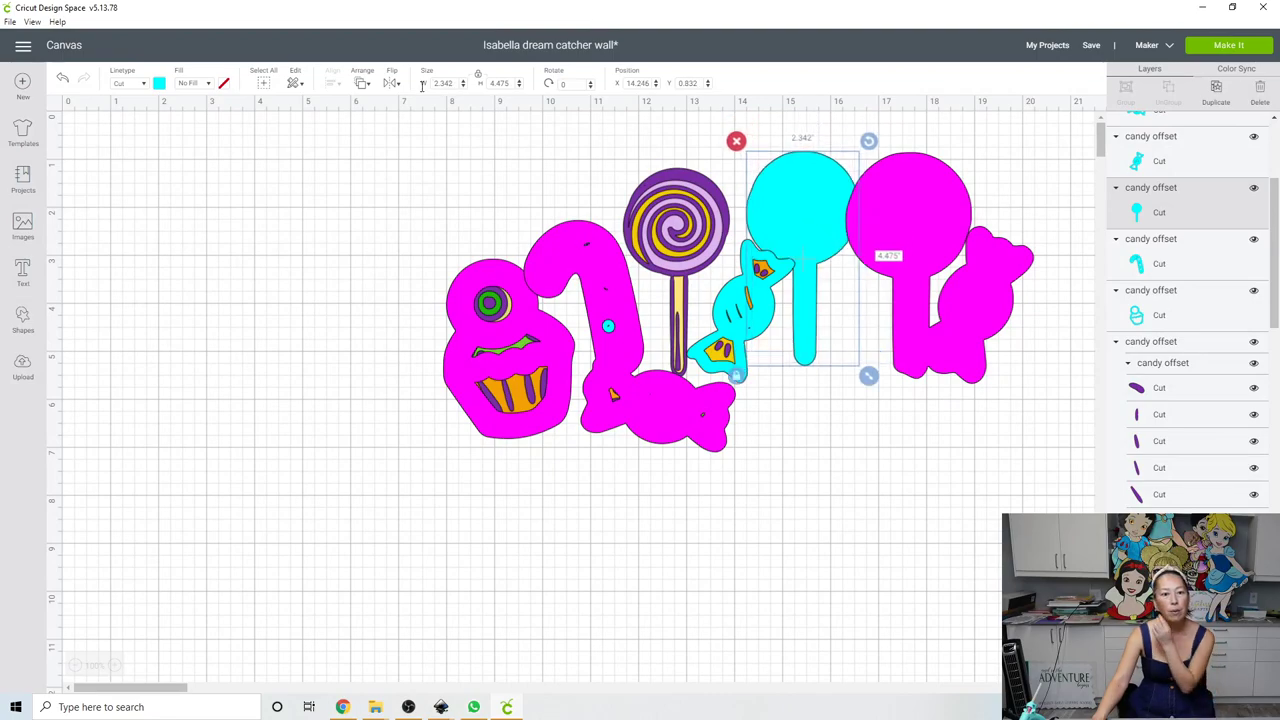
click(365, 88)
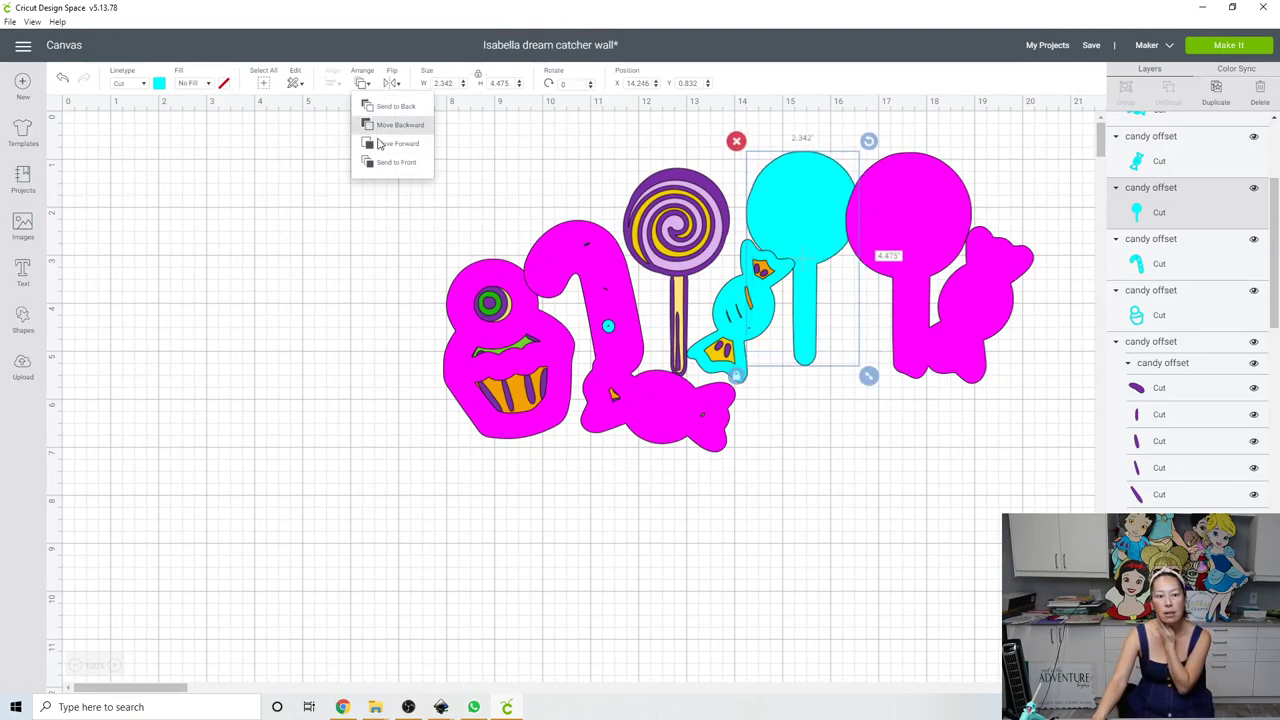
click(396, 163)
drag(808, 218, 917, 221)
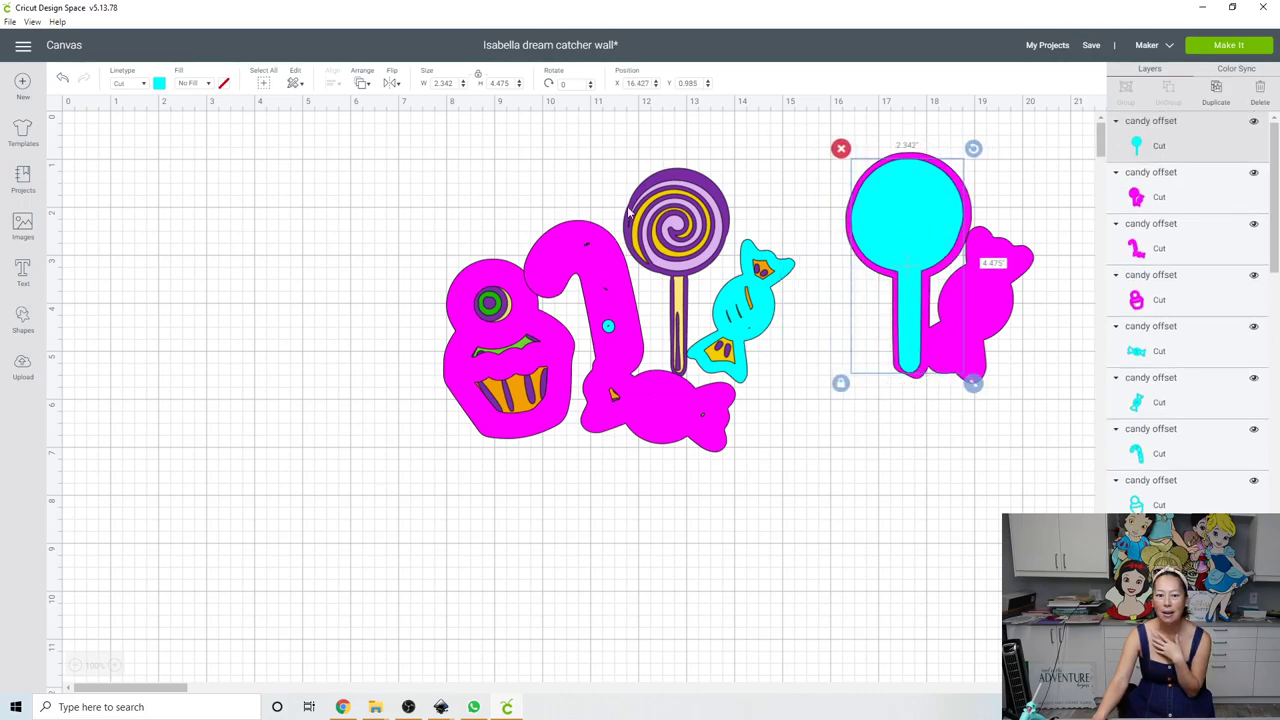
Move the original coloured candy artwork away from the offset outlines to about X 2.4, Y 8.3 in
click(567, 238)
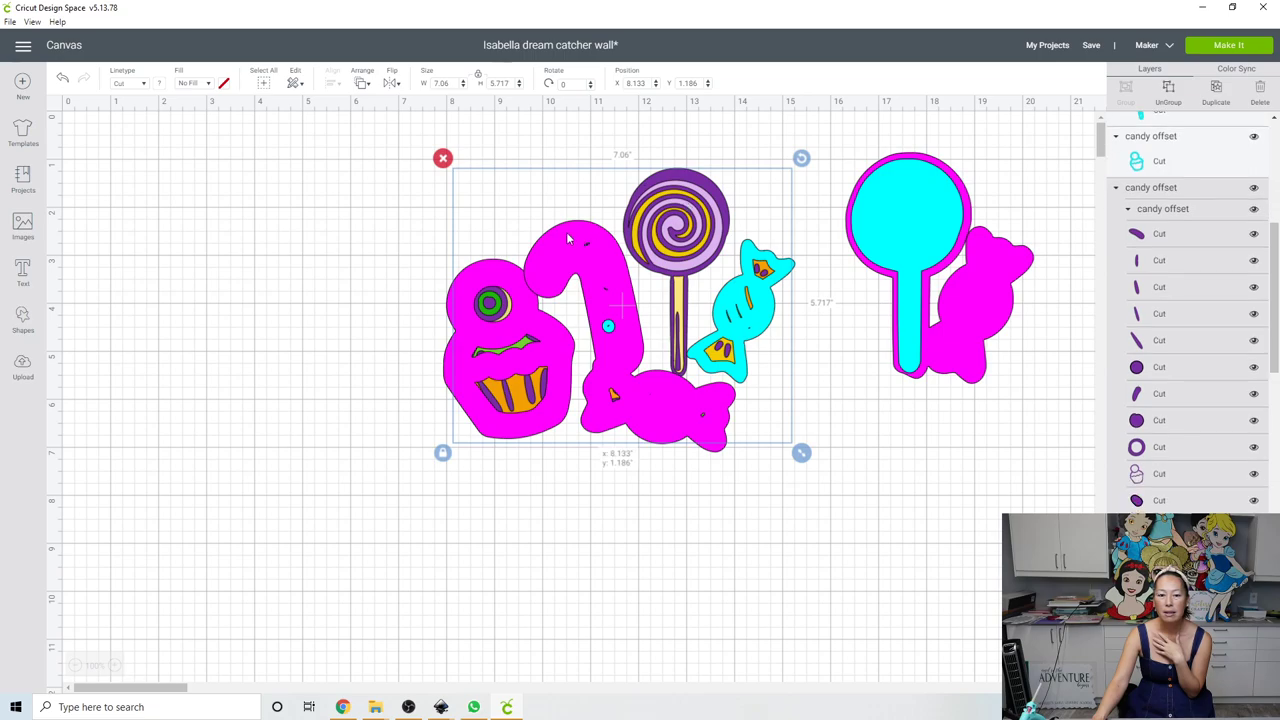
drag(567, 238, 286, 499)
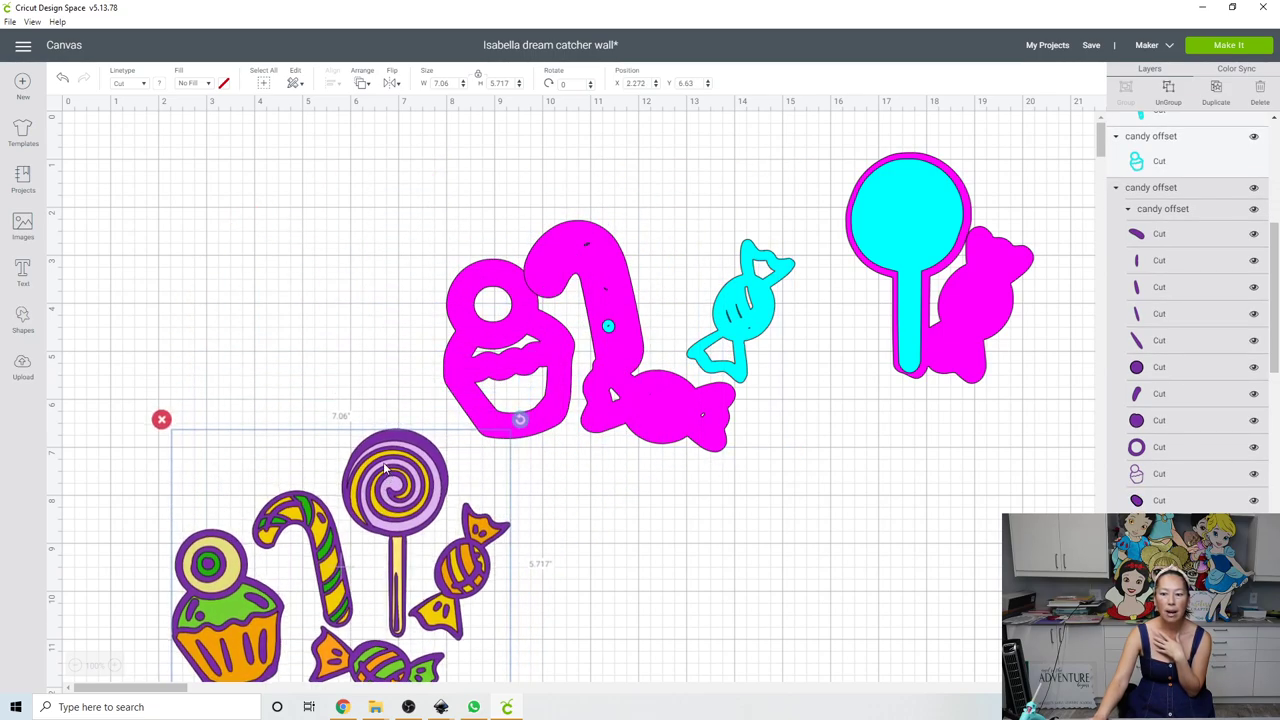
scroll(385, 468, down, 3)
drag(410, 298, 418, 380)
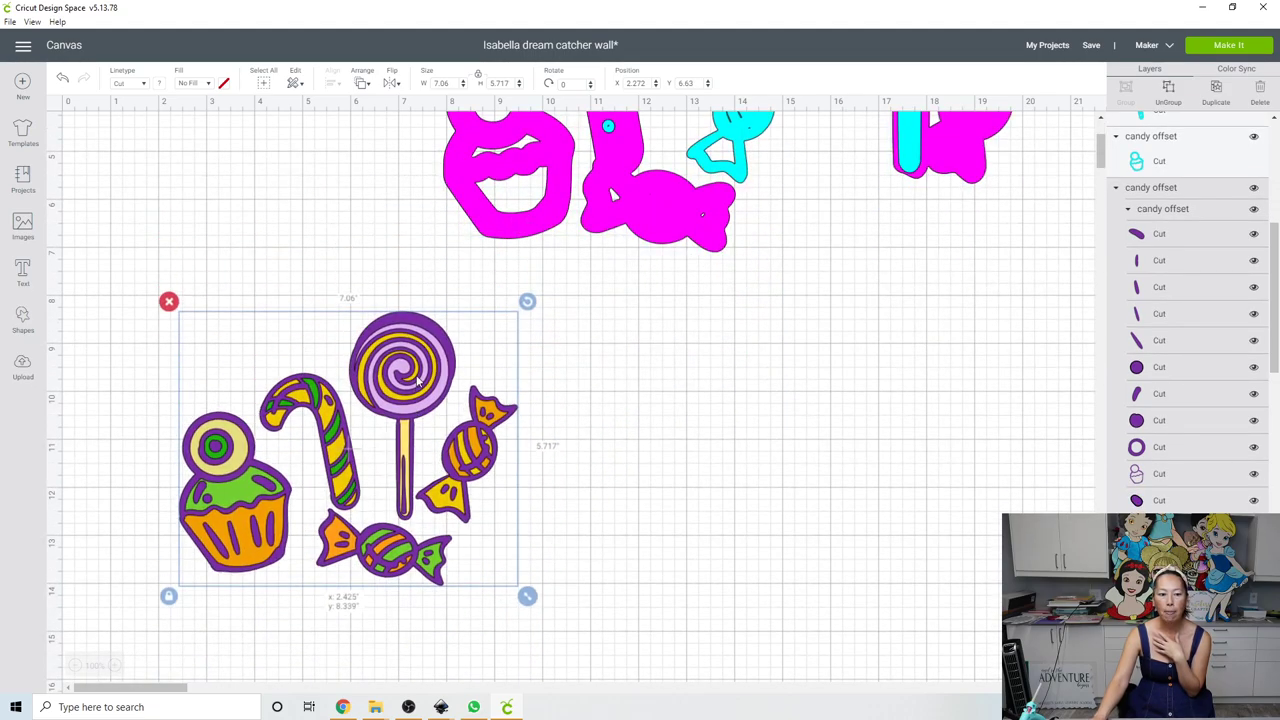
Ungroup the original coloured candy artwork and check the selection of its pieces
click(1168, 90)
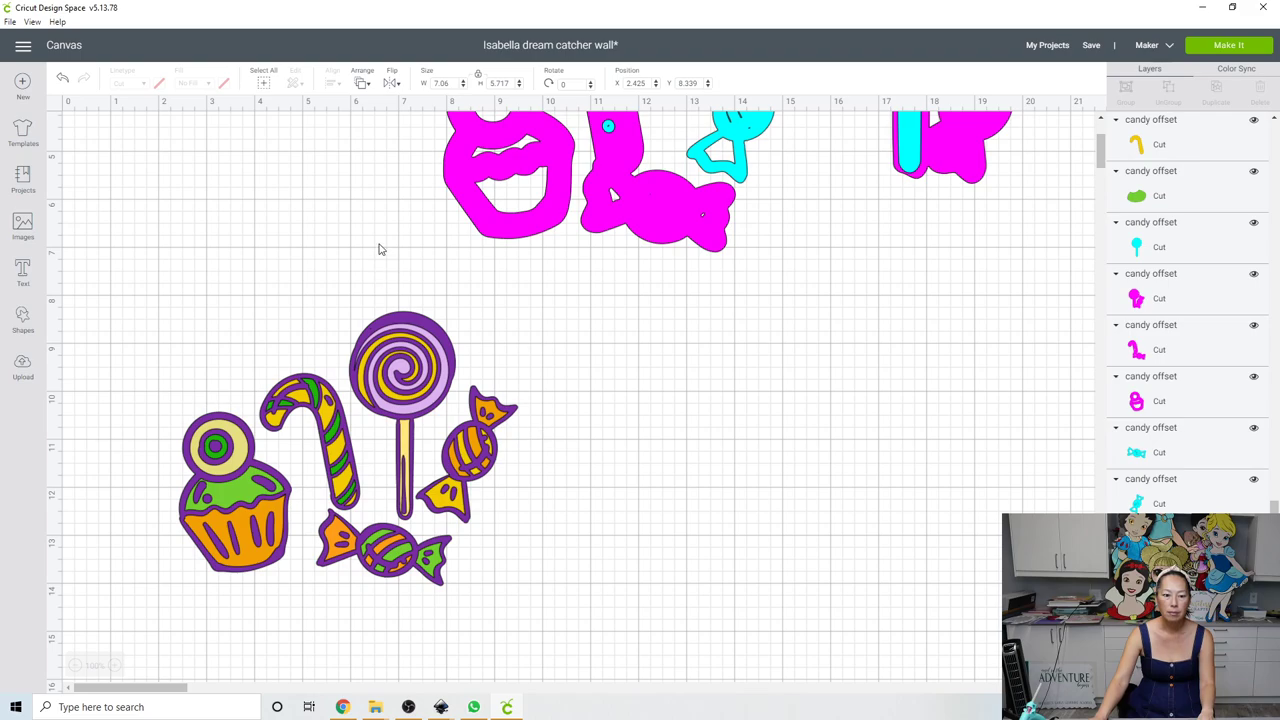
drag(379, 244, 412, 521)
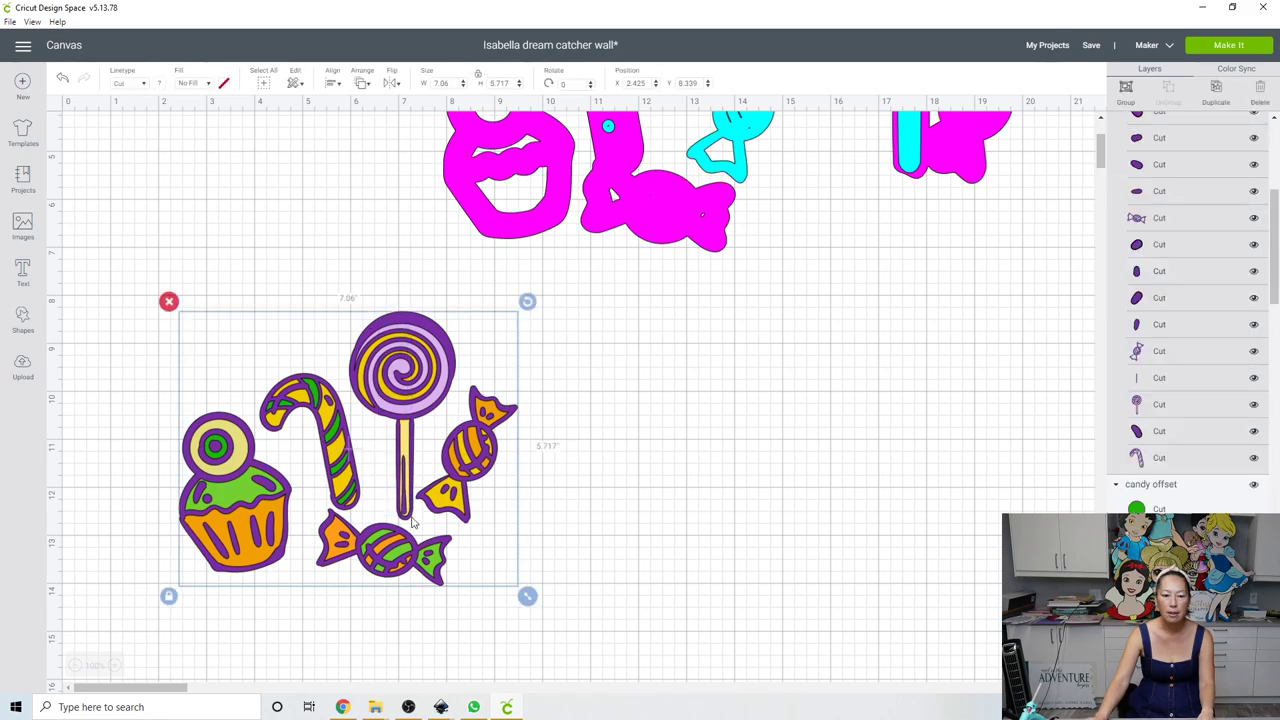
click(417, 286)
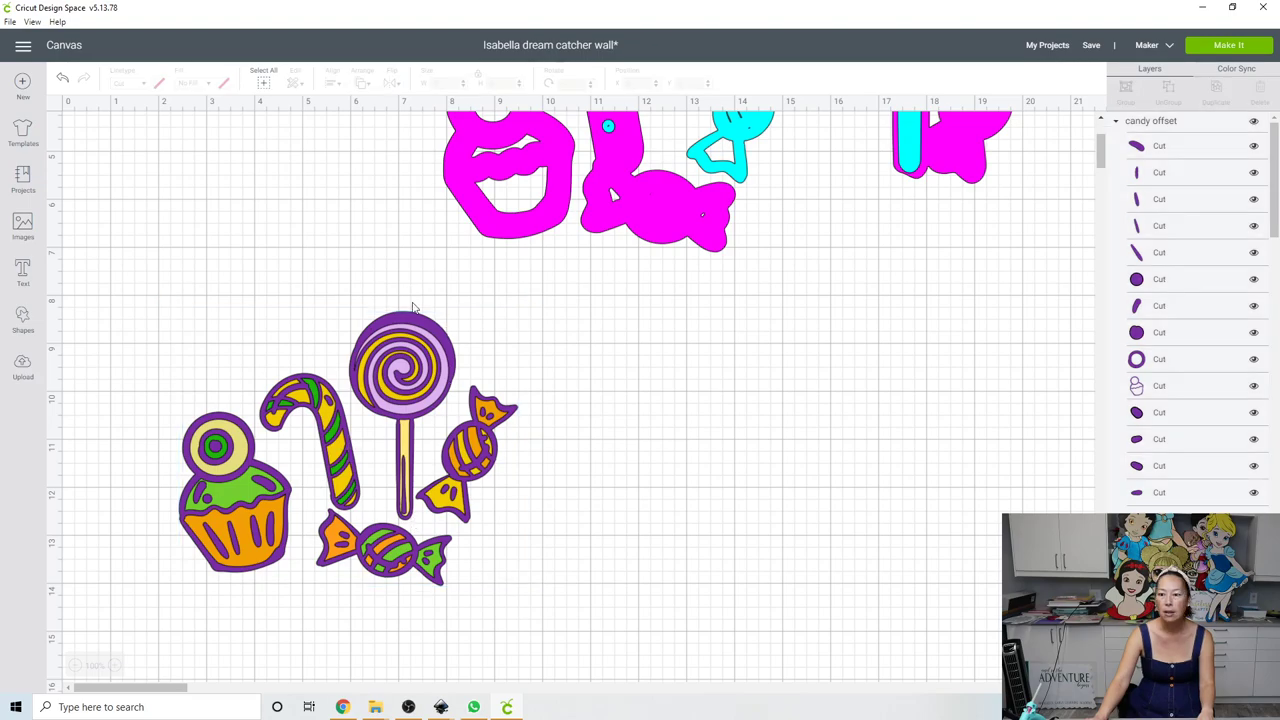
click(404, 362)
click(714, 374)
Move the cyan upright wrapped candy outline below the cyan lollipop to about X 16.2, Y 5.9 in
scroll(715, 377, up, 1)
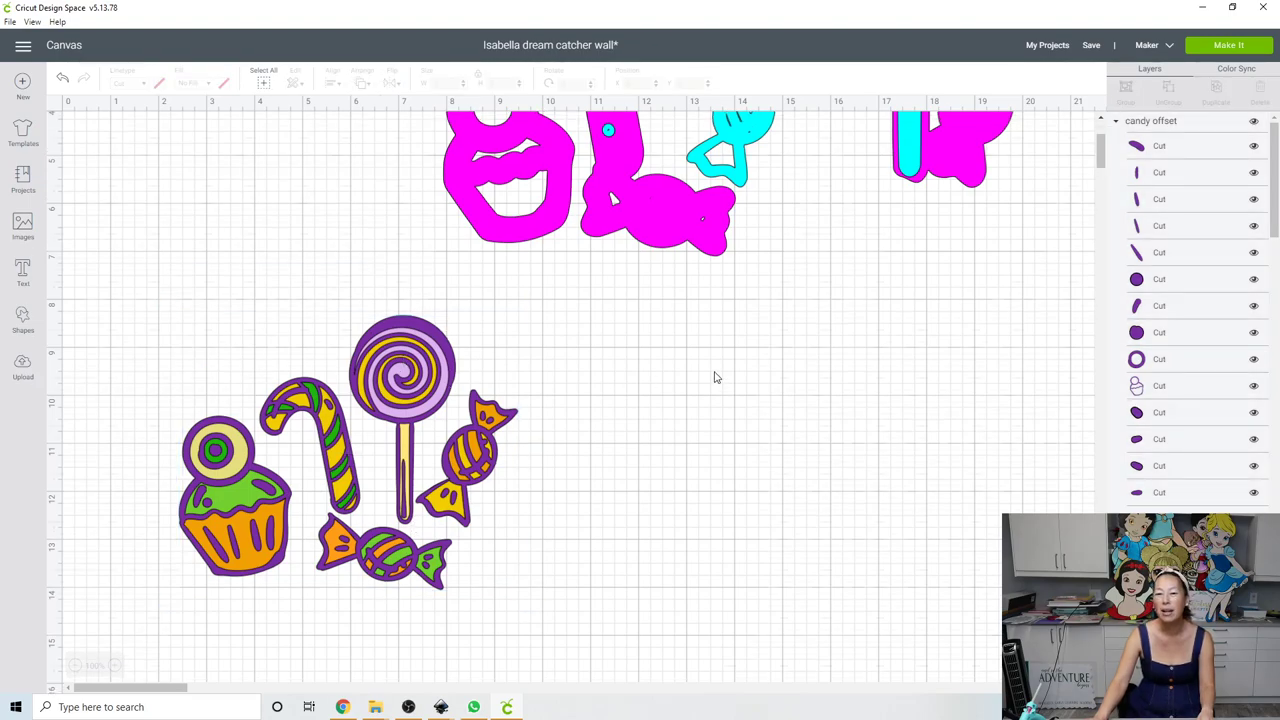
scroll(714, 377, up, 4)
click(754, 310)
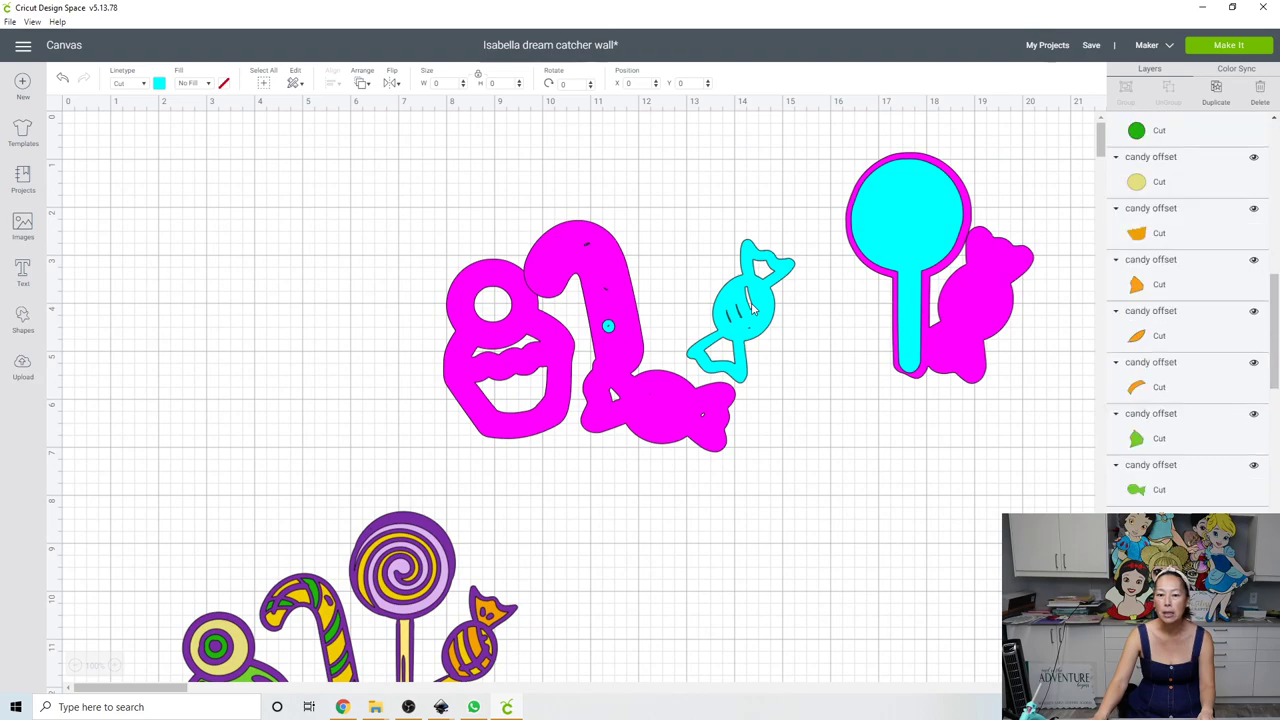
drag(754, 310, 880, 483)
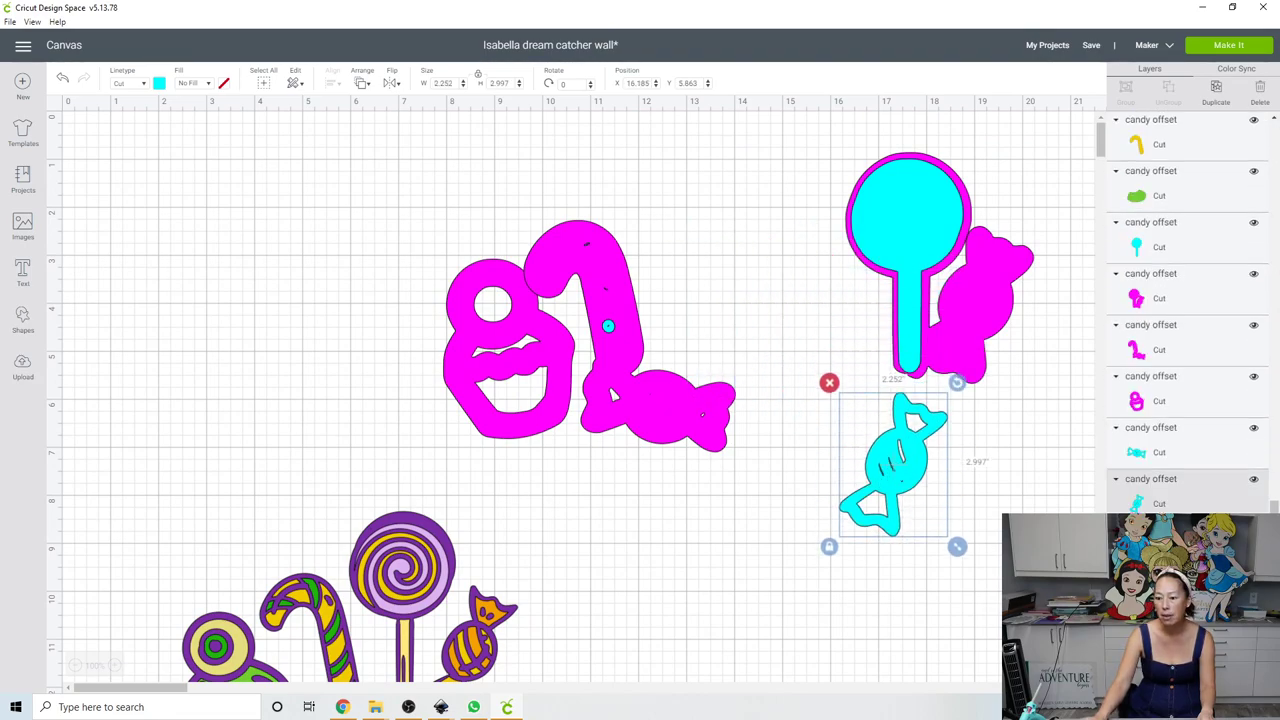
Hide the three stripe contours and the small speck in the cyan wrapped candy, leaving its two wrapper-end cutouts
click(1240, 676)
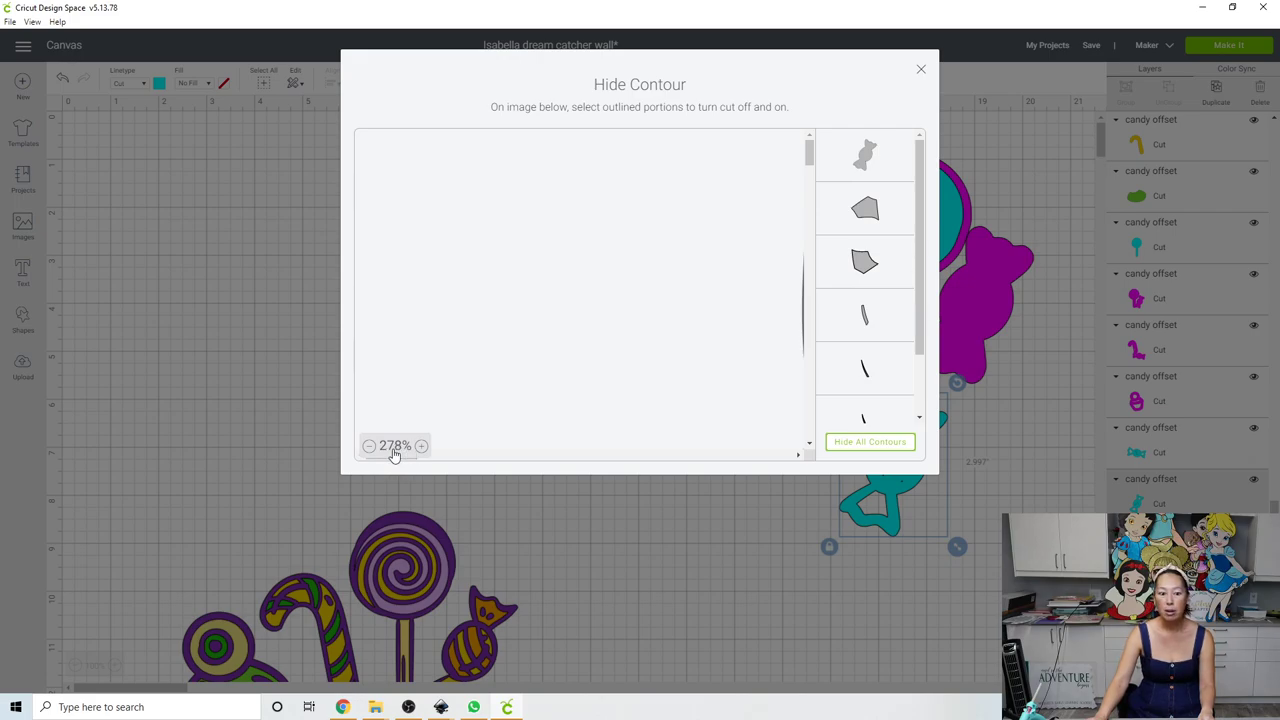
click(392, 447)
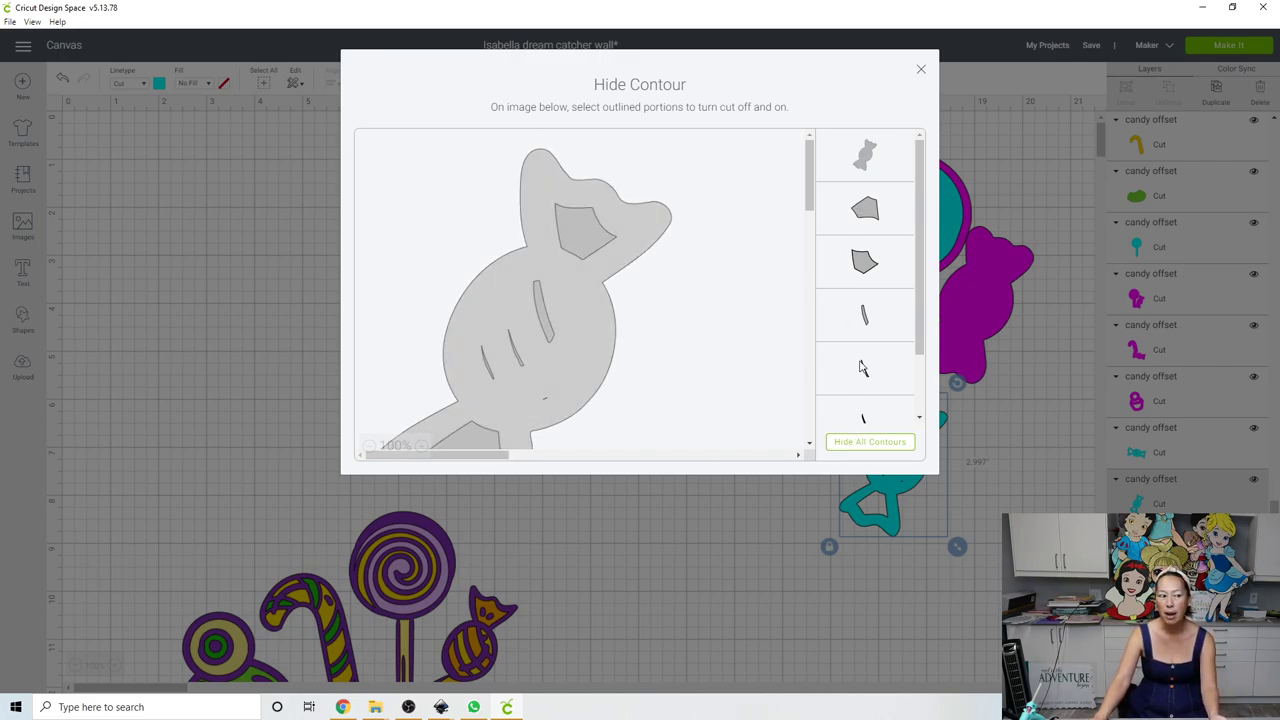
scroll(563, 237, down, 1)
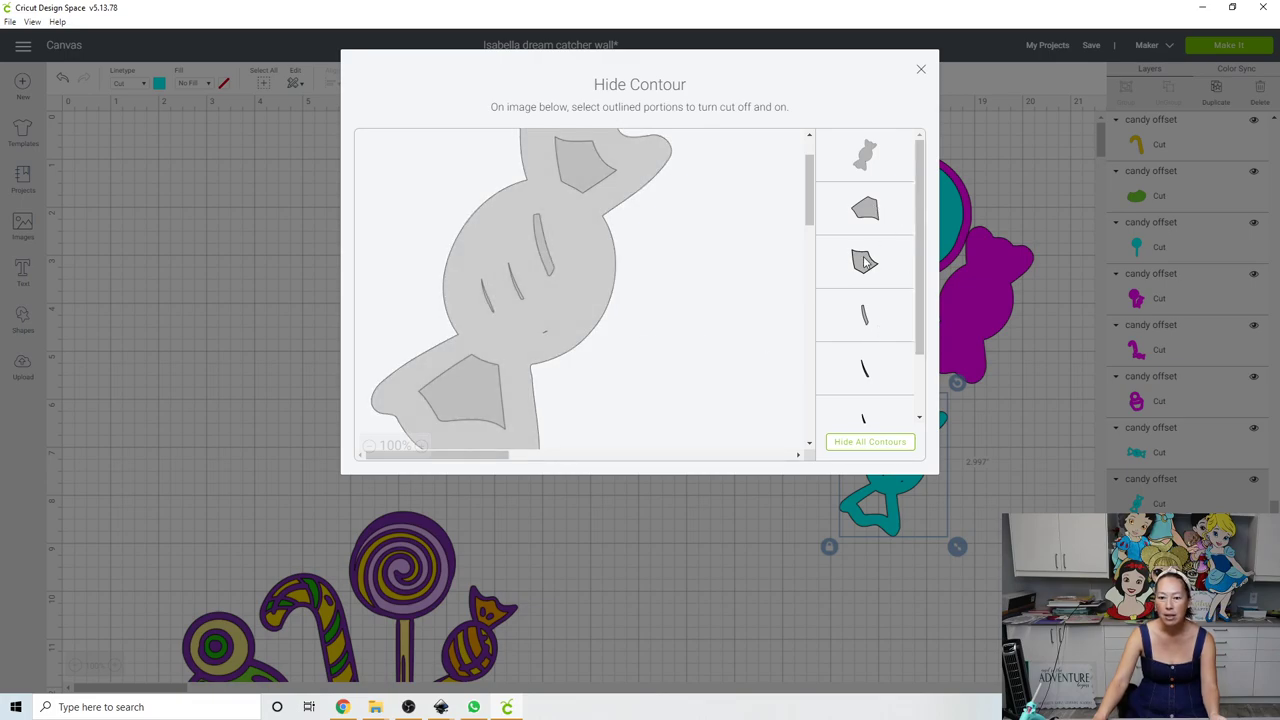
scroll(867, 256, down, 1)
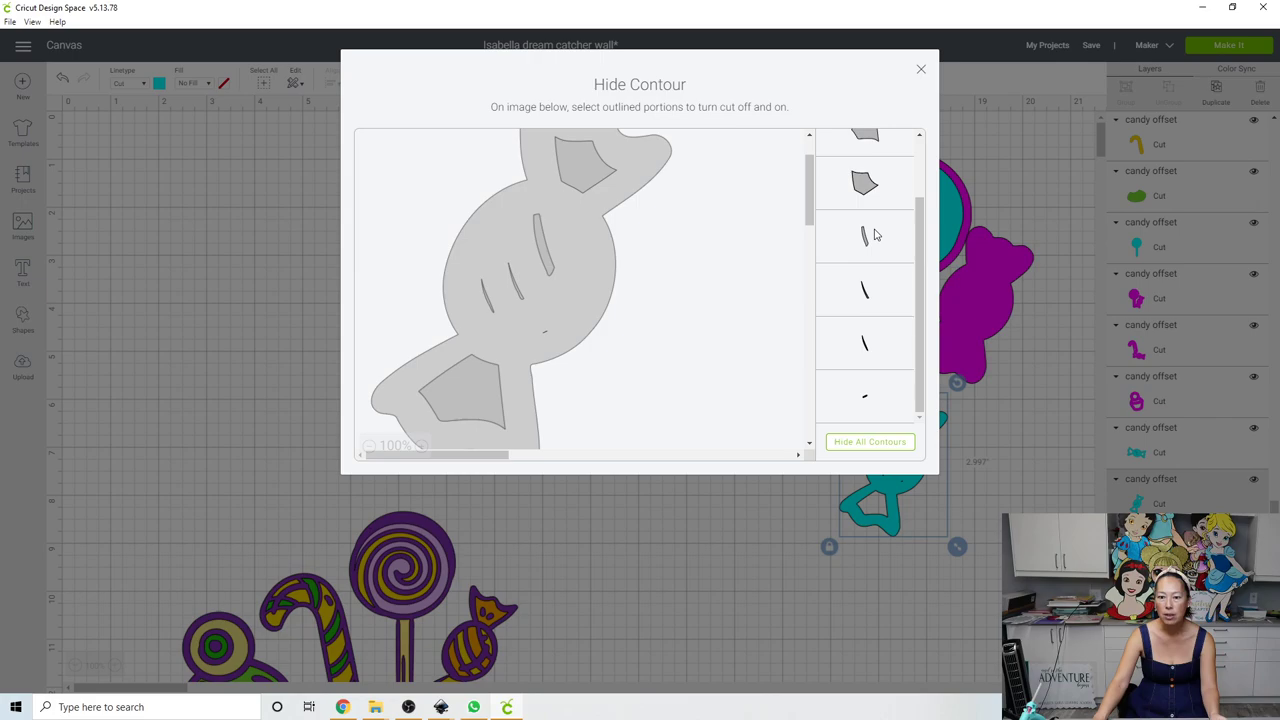
click(873, 236)
click(871, 290)
click(872, 342)
click(876, 394)
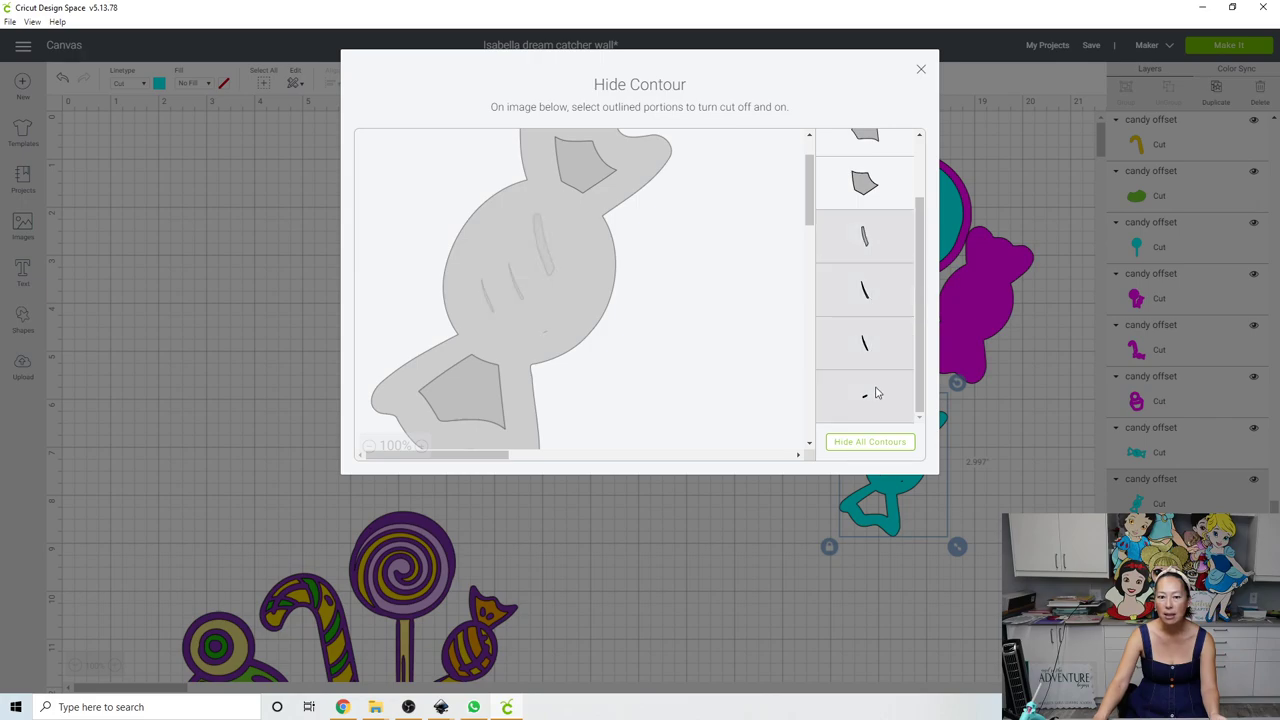
click(921, 69)
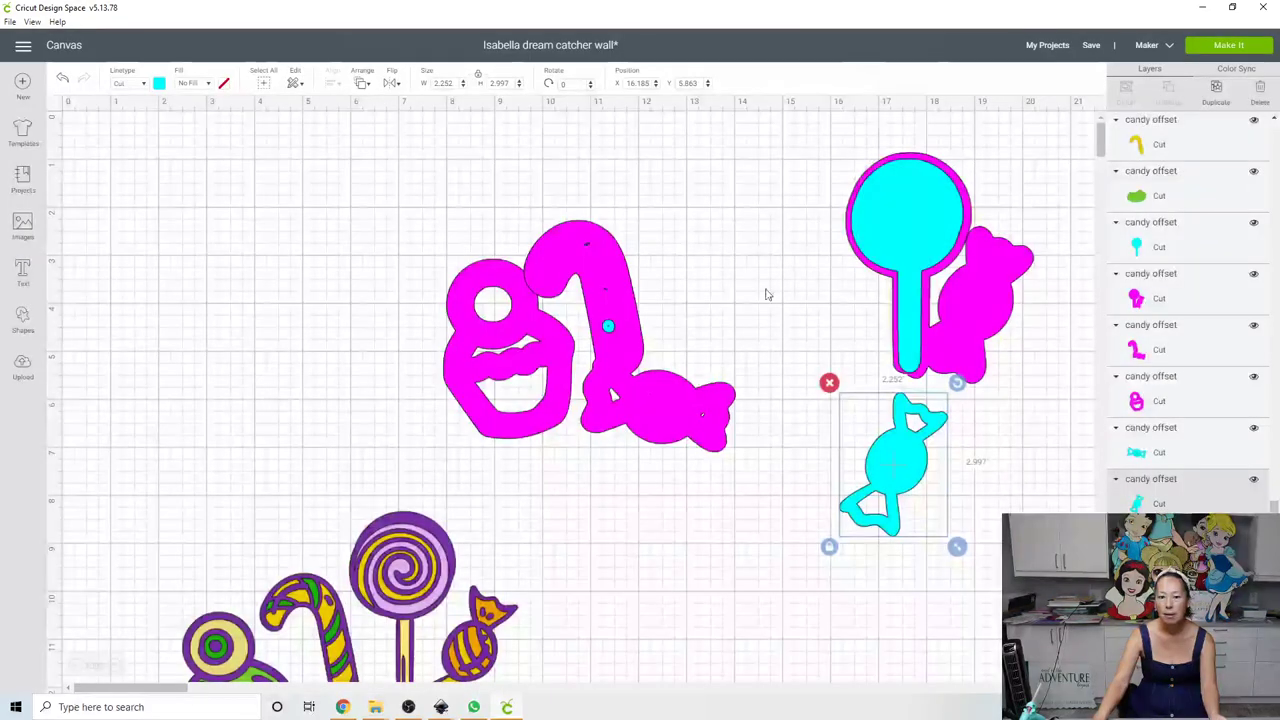
Bring the cyan wrapped candy to the front and centre it over its magenta outline at about X 17.8, Y 2.6 in
drag(904, 449, 921, 423)
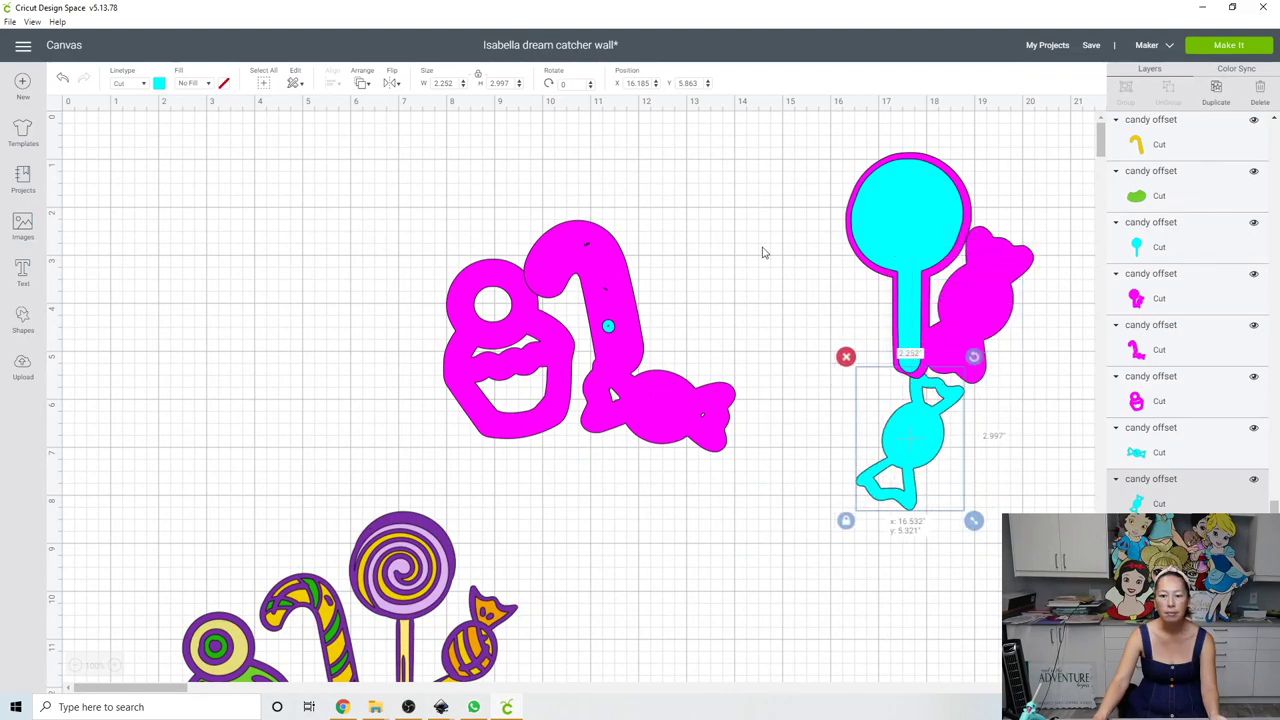
click(362, 83)
click(375, 163)
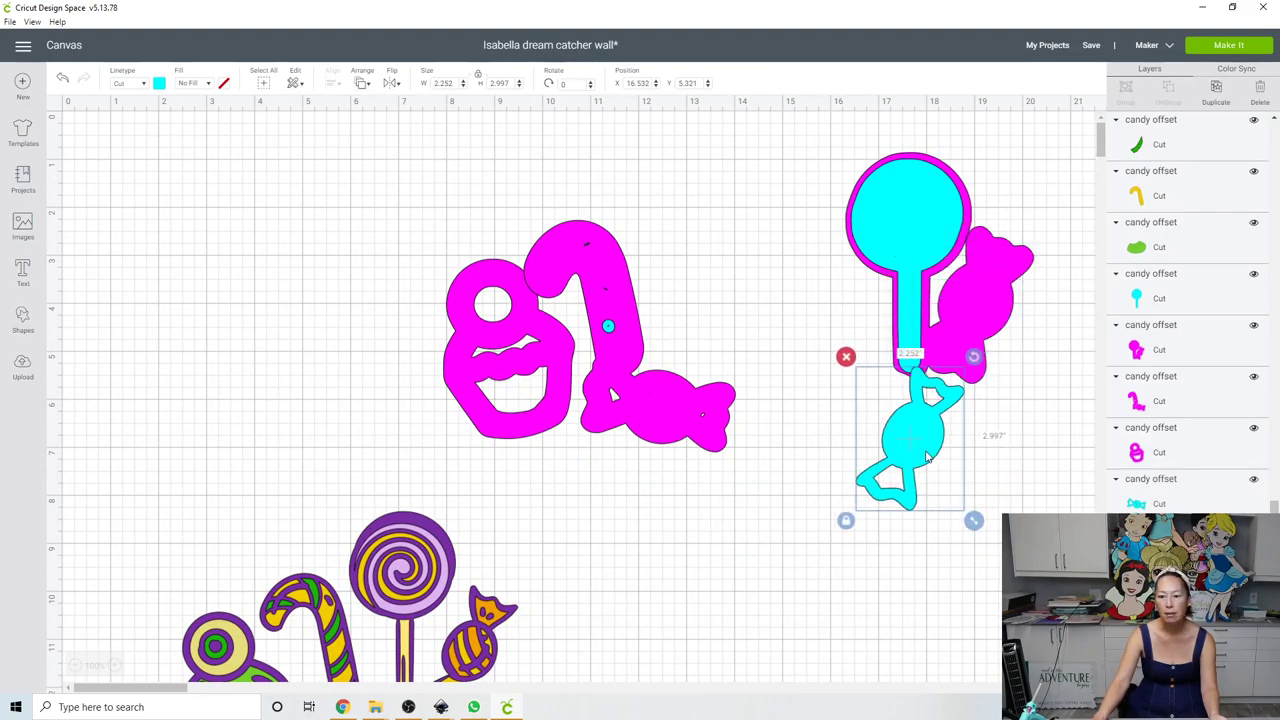
drag(930, 457, 987, 321)
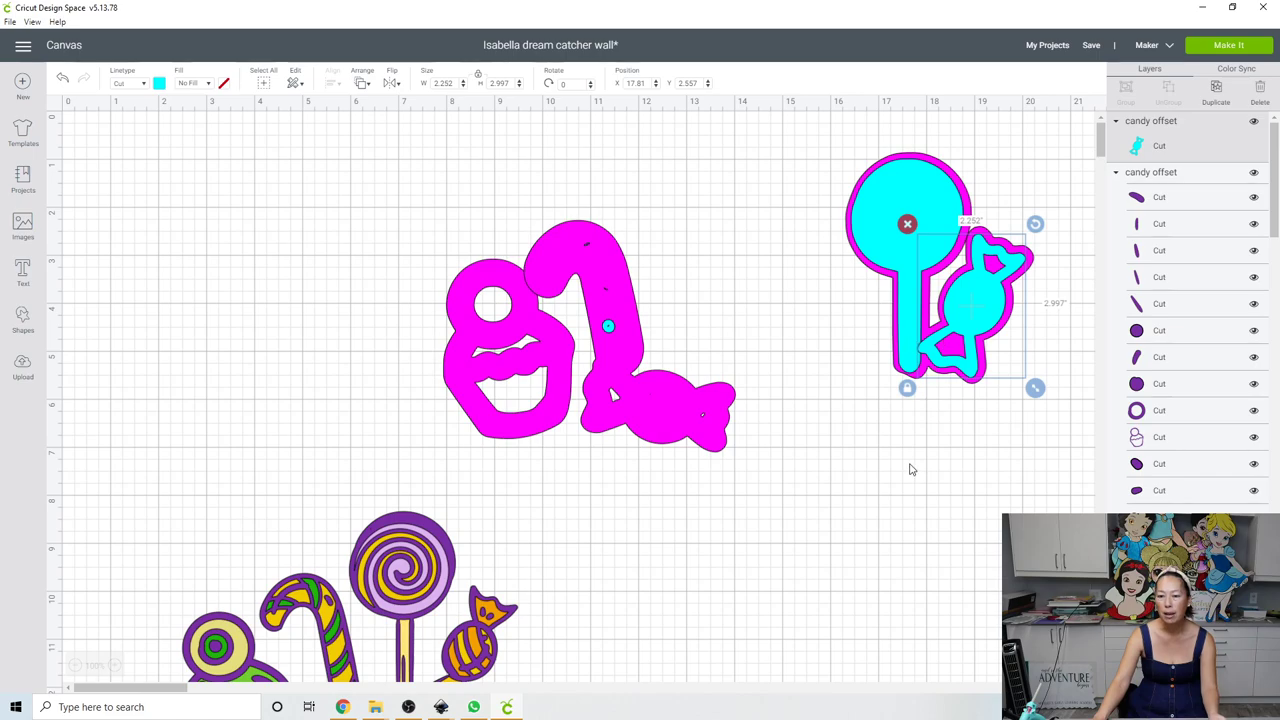
Weld the cyan wrapped candy and the cyan lollipop into one shape
click(916, 429)
click(975, 308)
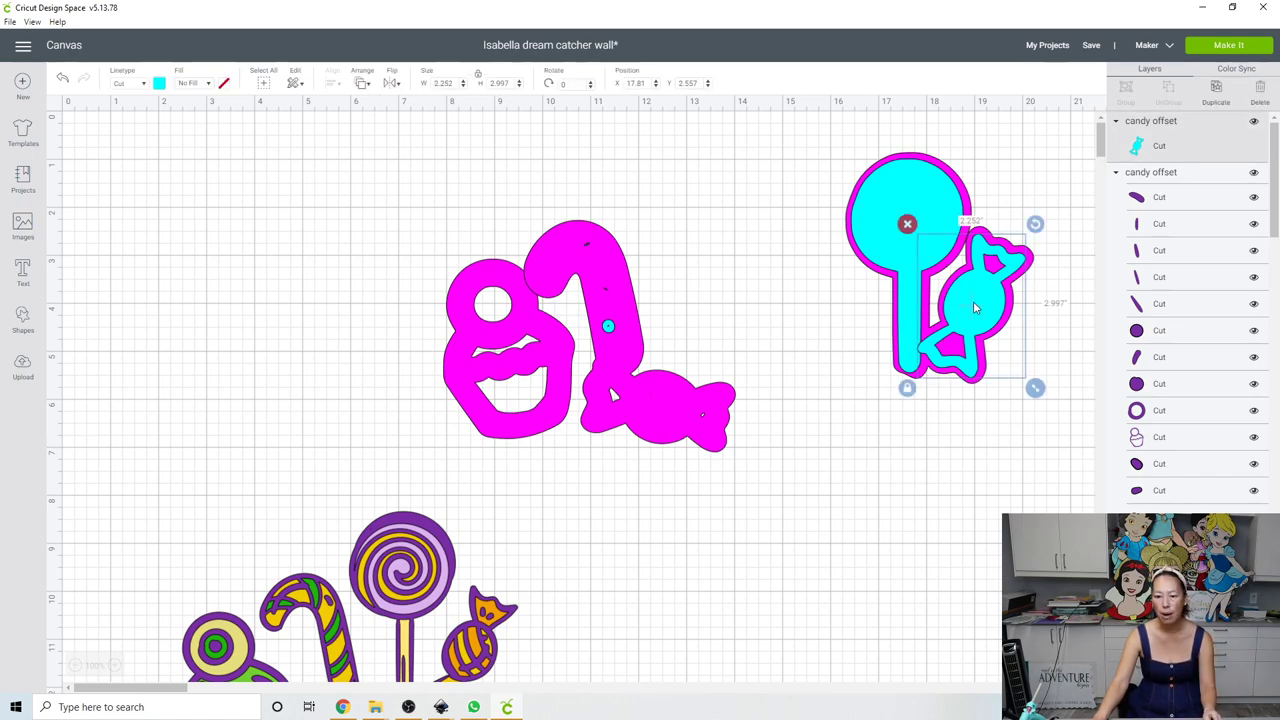
shift+click(907, 211)
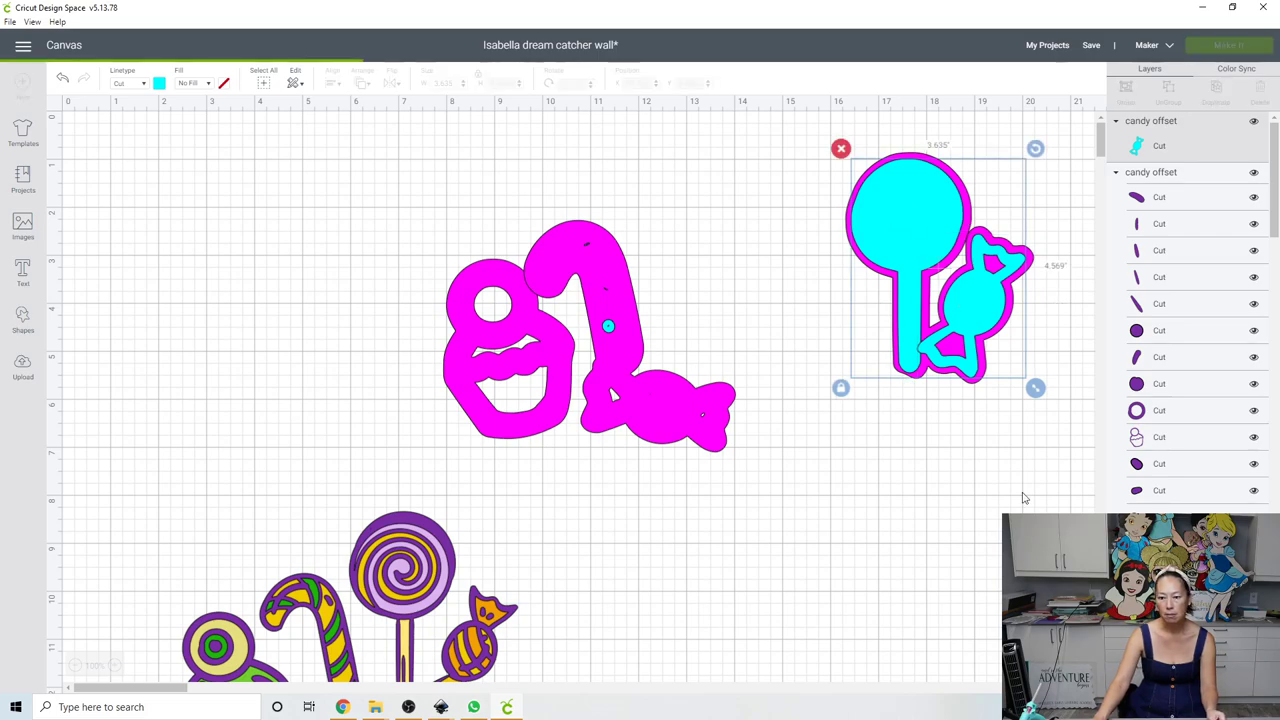
click(1156, 670)
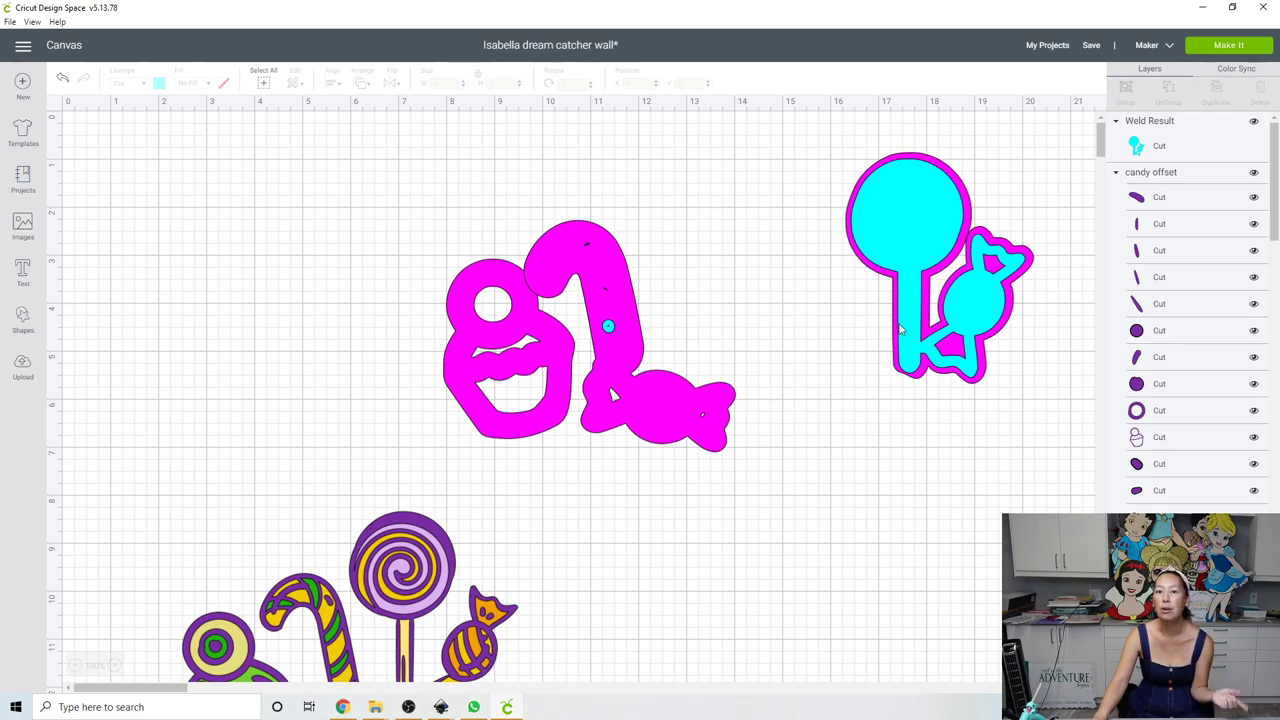
Move the magenta cupcake outline to about X 3.6, Y 2.4 in and hide all its inner contours
click(493, 354)
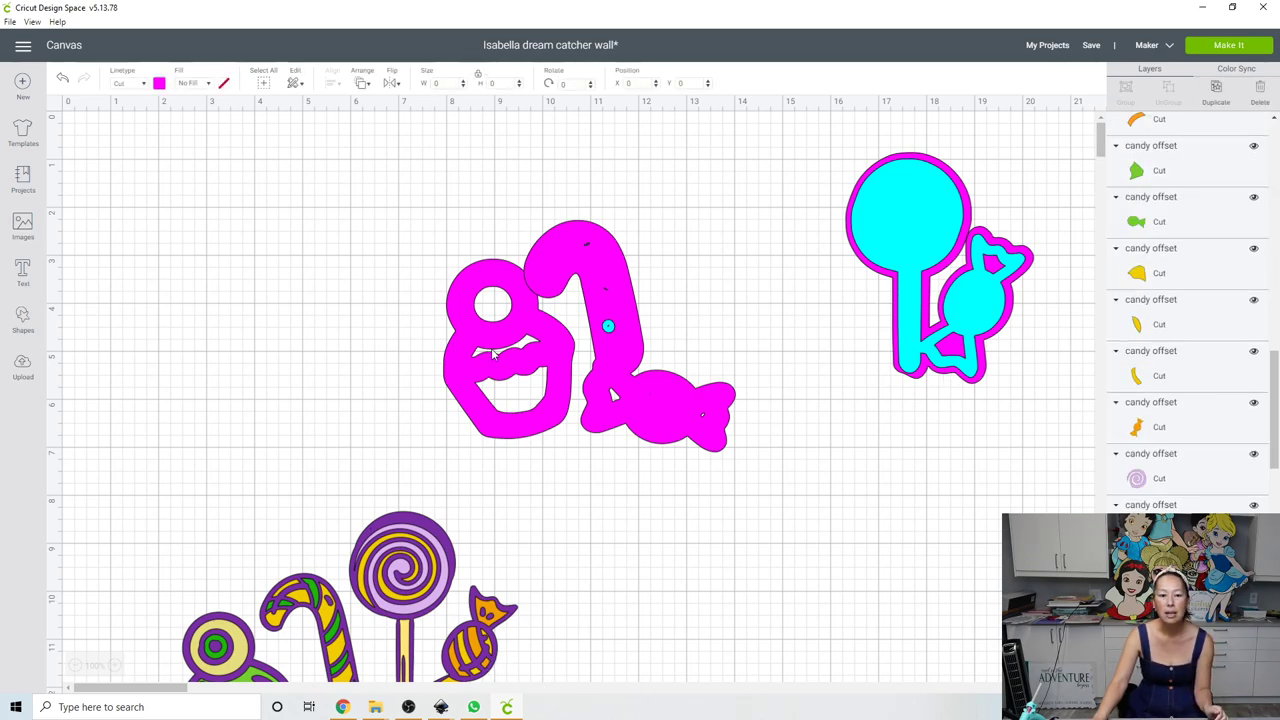
drag(493, 354, 223, 311)
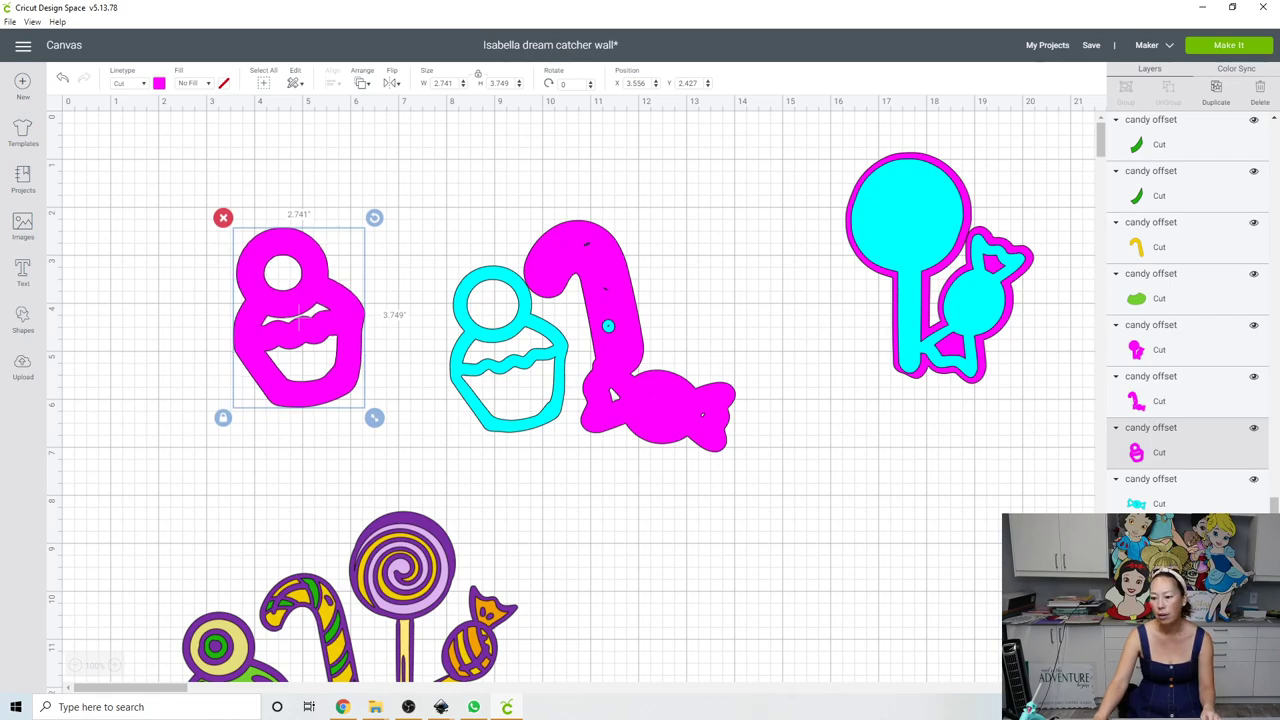
click(1248, 675)
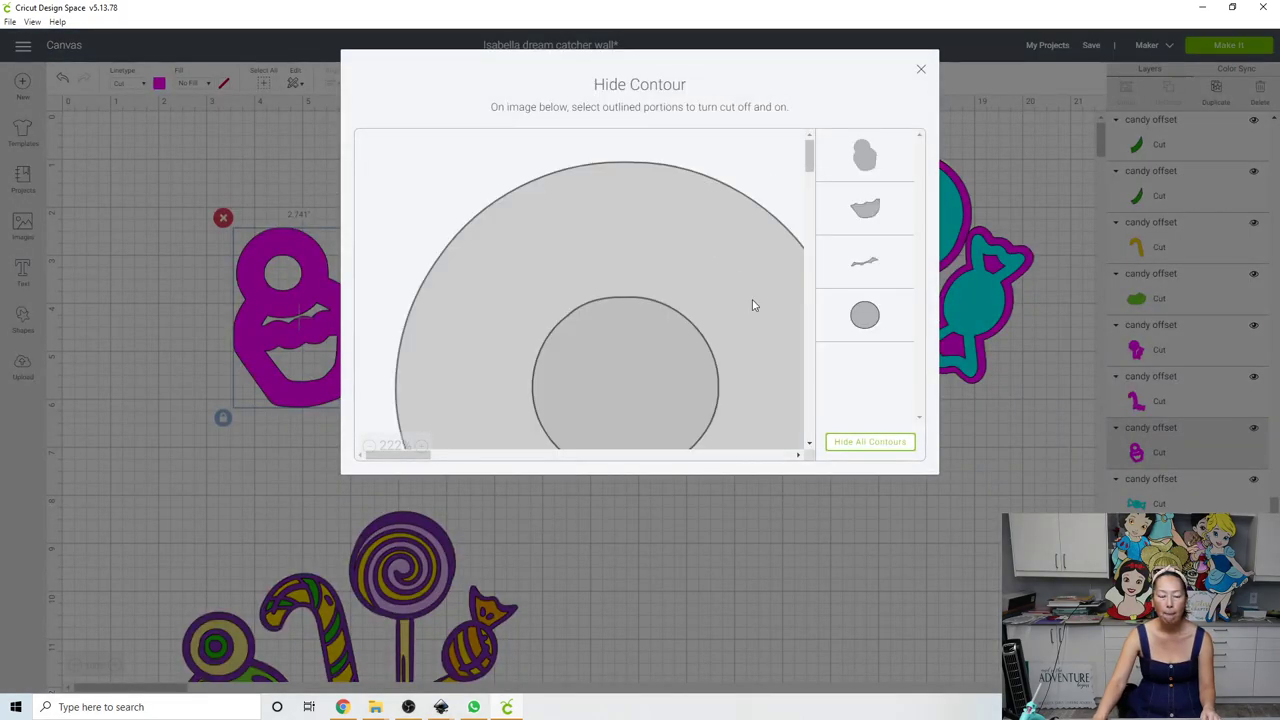
click(870, 442)
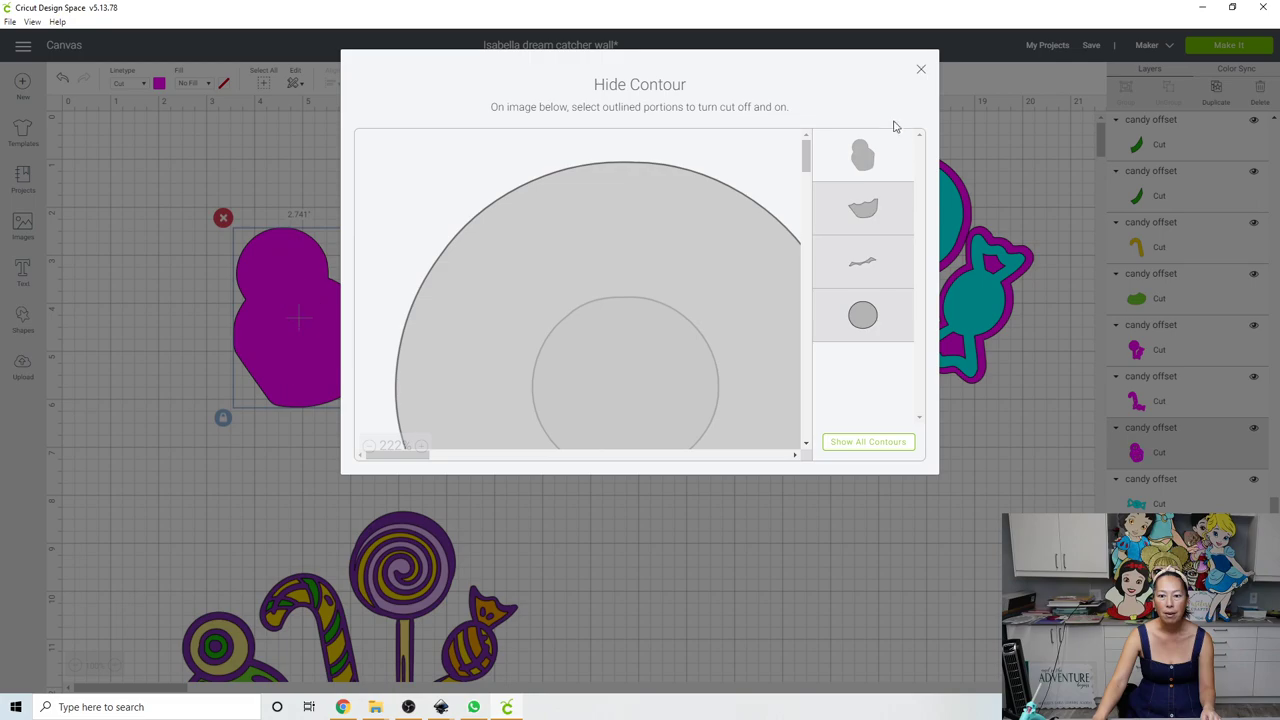
click(920, 72)
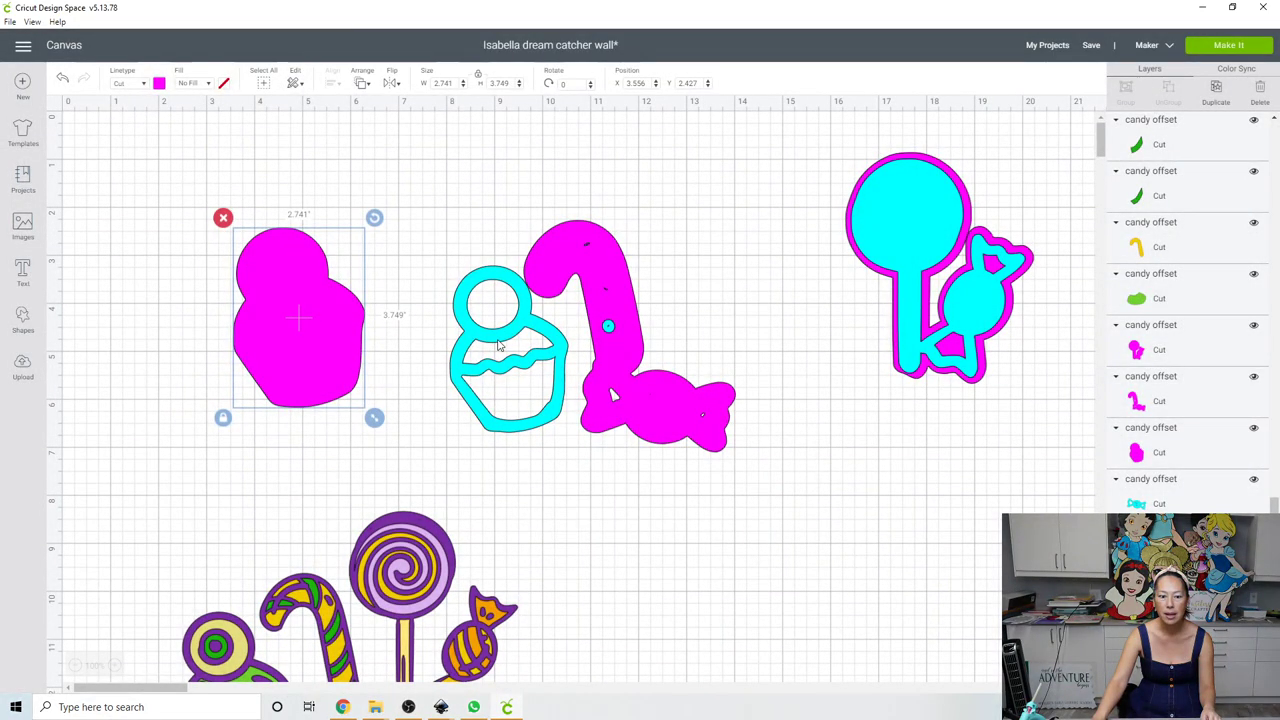
Hide all inner contours of the cyan cupcake and move the magenta candy cane outline to about X 12.9, Y 2.2 in
click(500, 345)
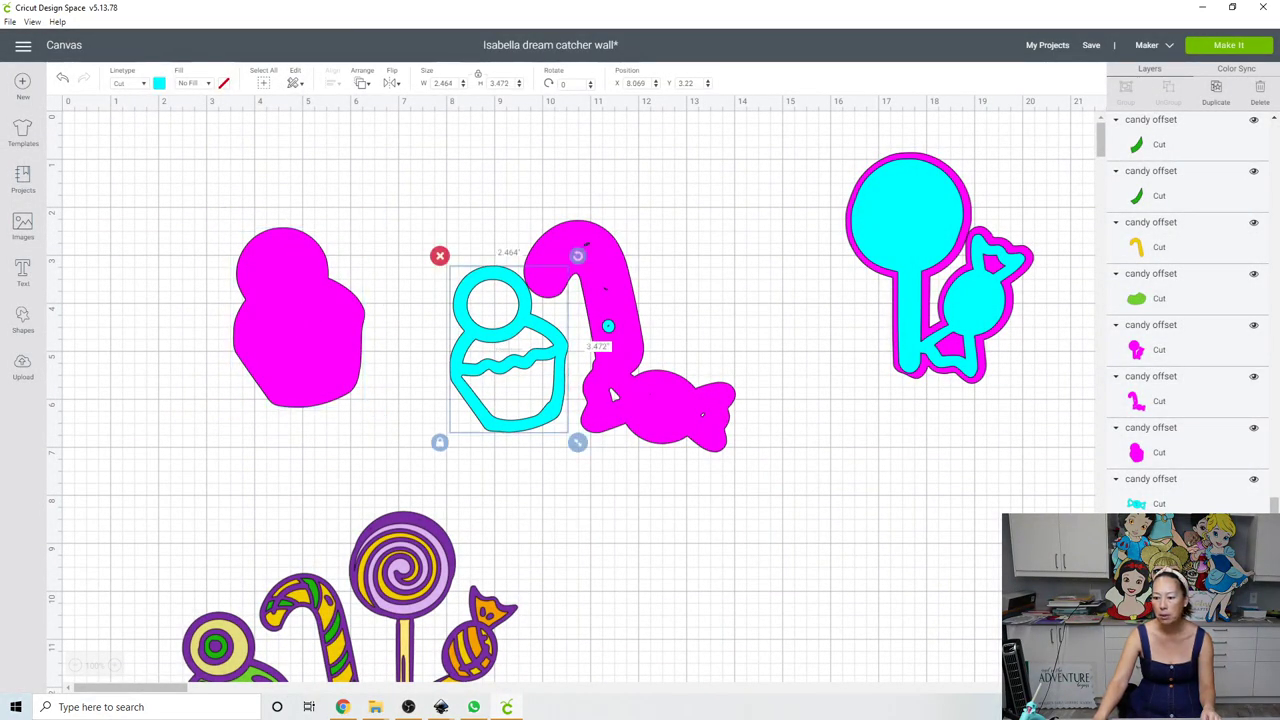
click(798, 354)
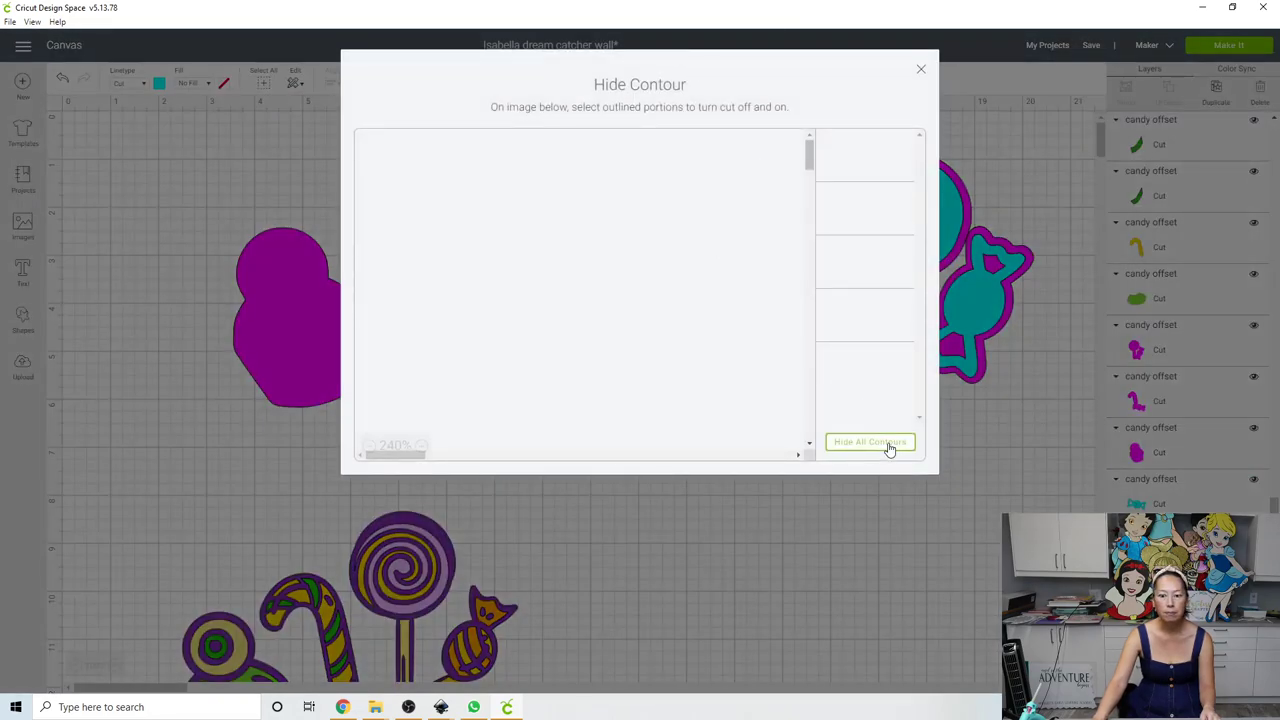
click(889, 446)
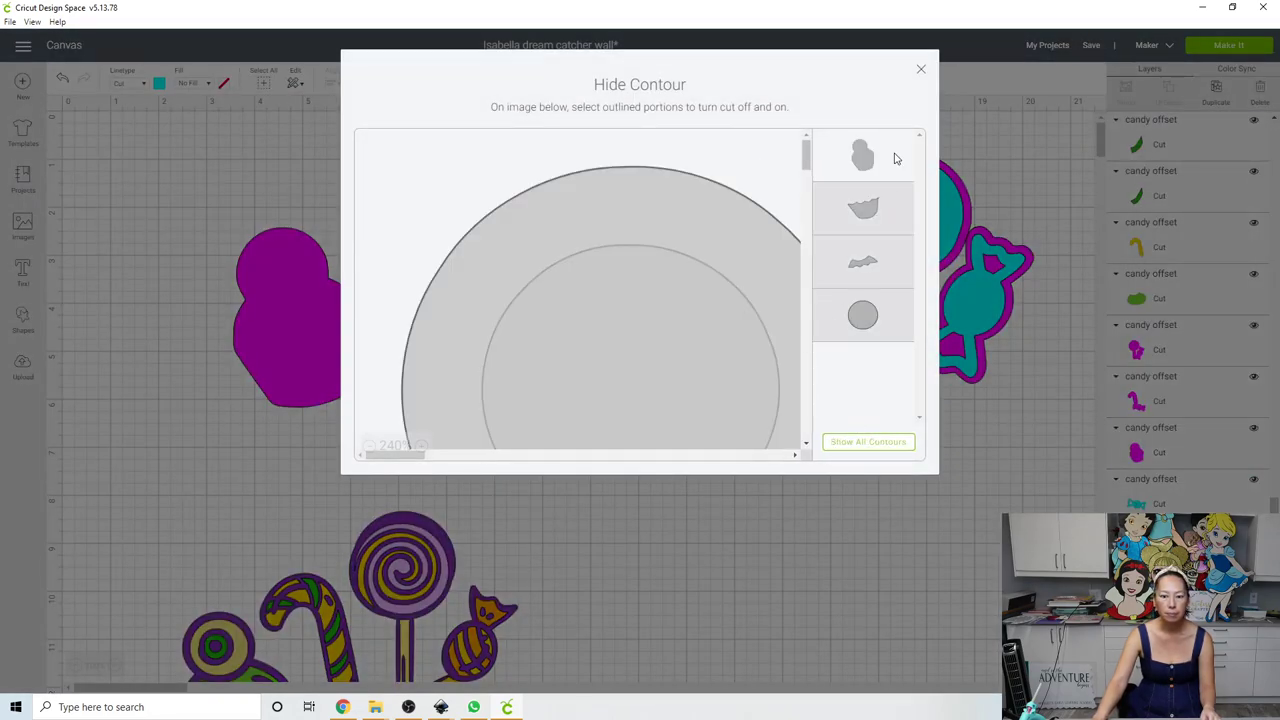
click(920, 73)
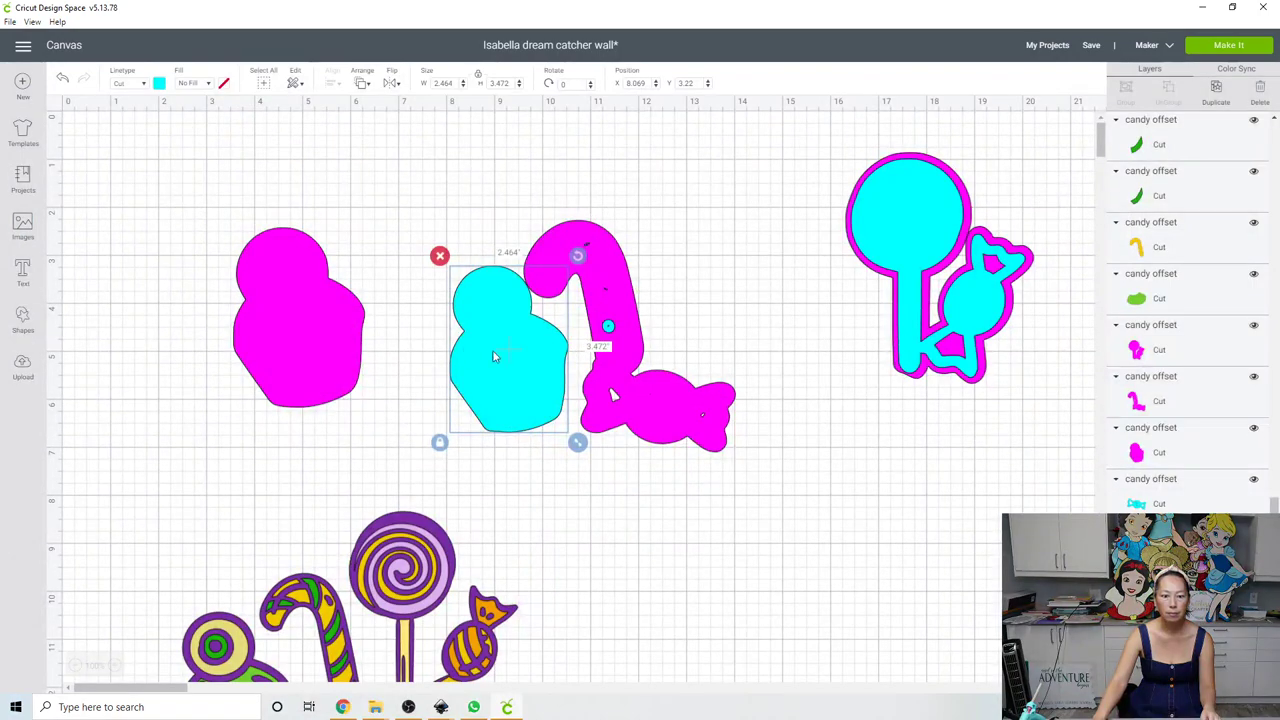
drag(600, 300, 764, 300)
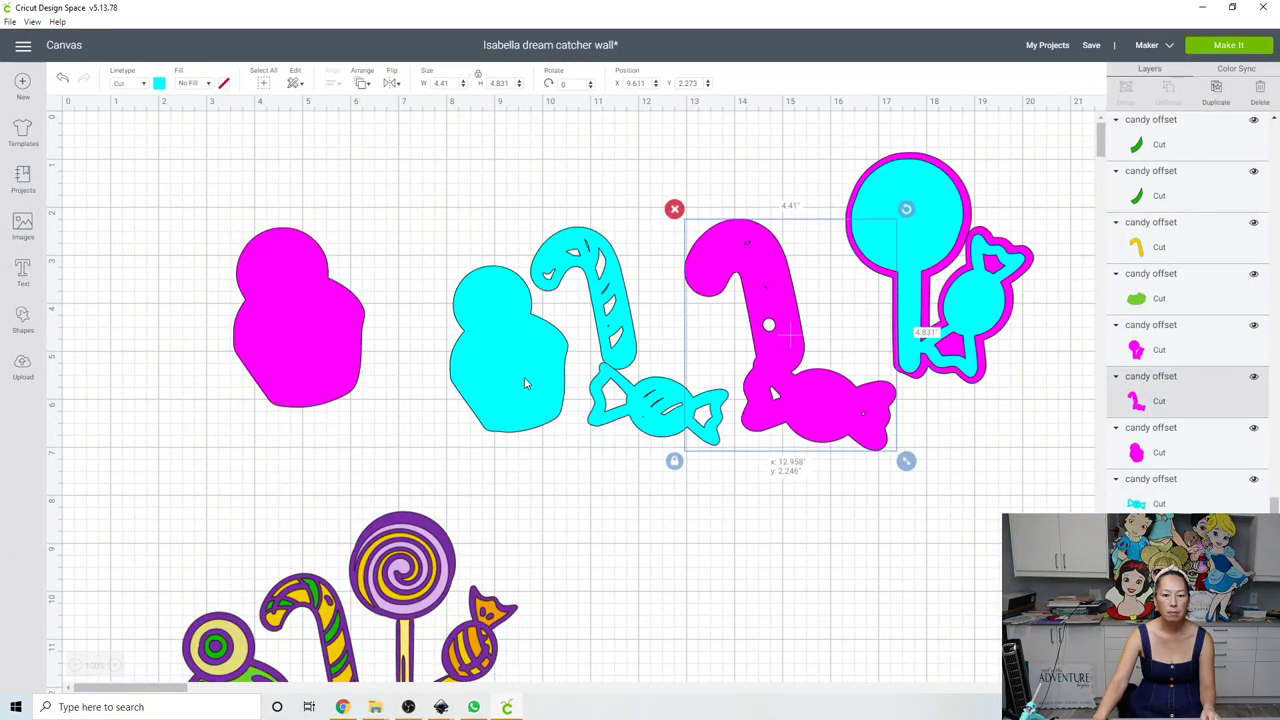
Bring the cyan cupcake to the front and centre it over the magenta cupcake at about X 3.7, Y 2.6 in
drag(524, 382, 335, 355)
click(363, 84)
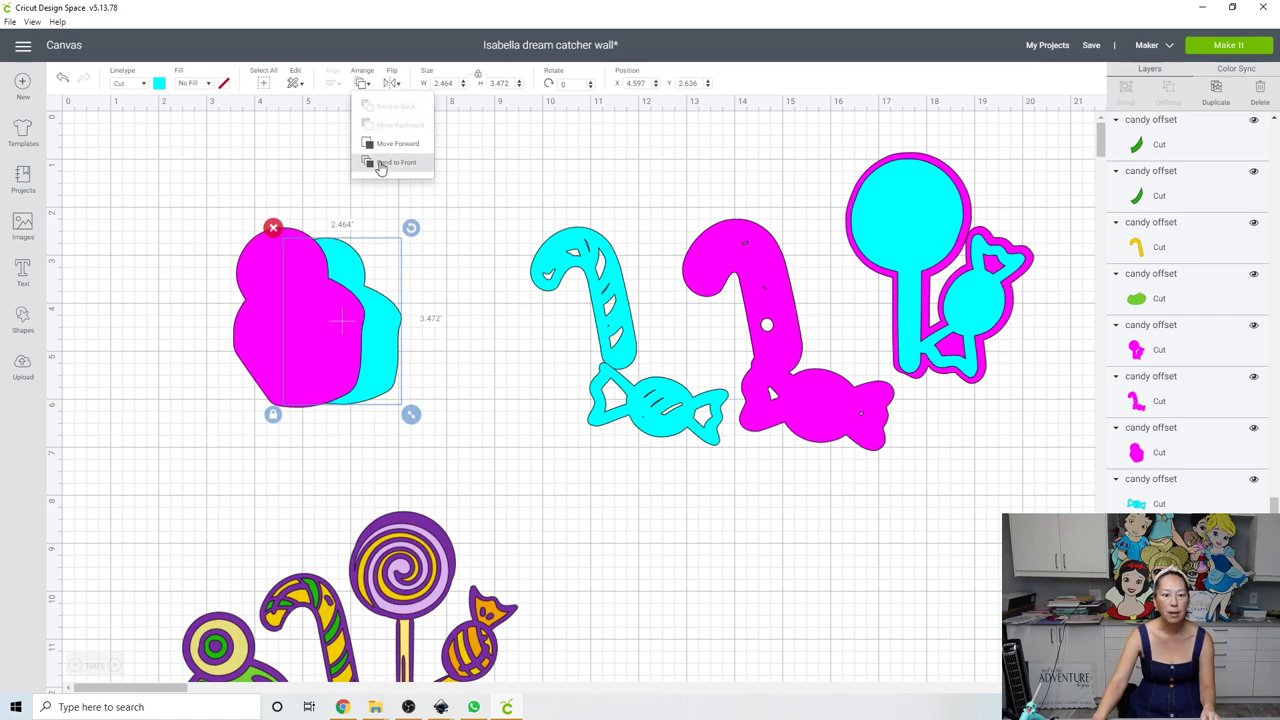
click(380, 163)
drag(338, 287, 298, 283)
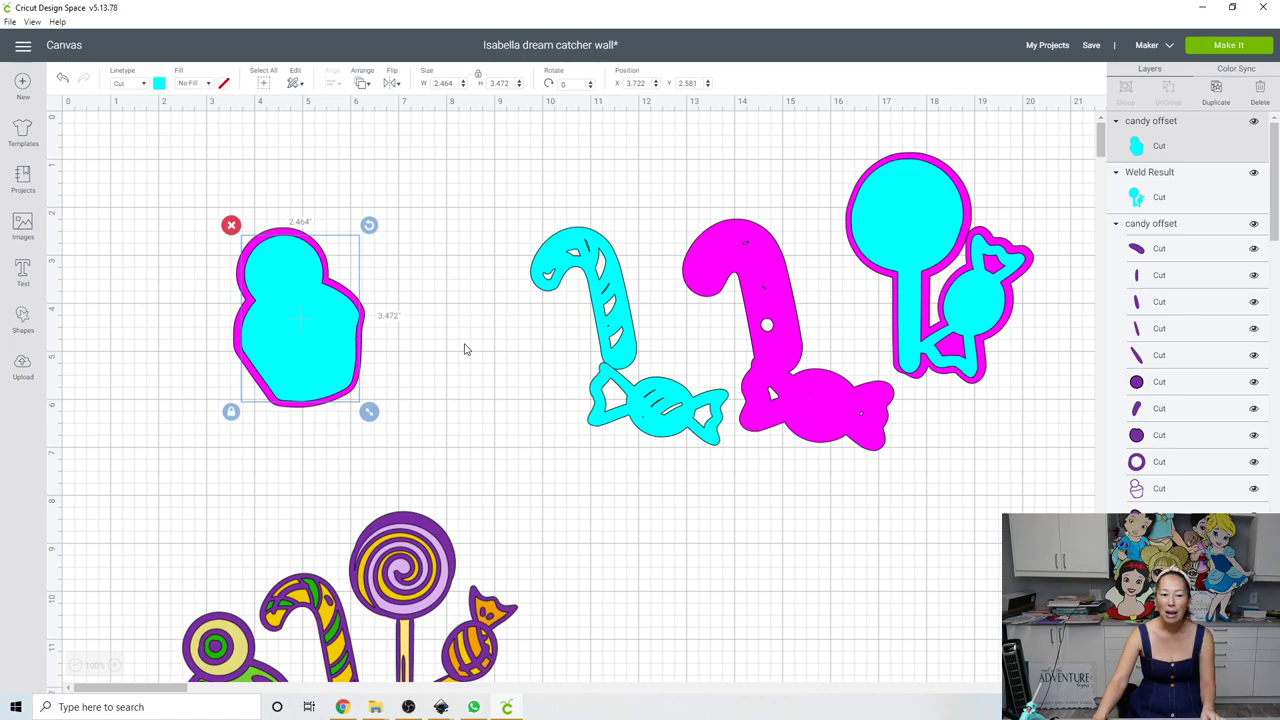
click(431, 410)
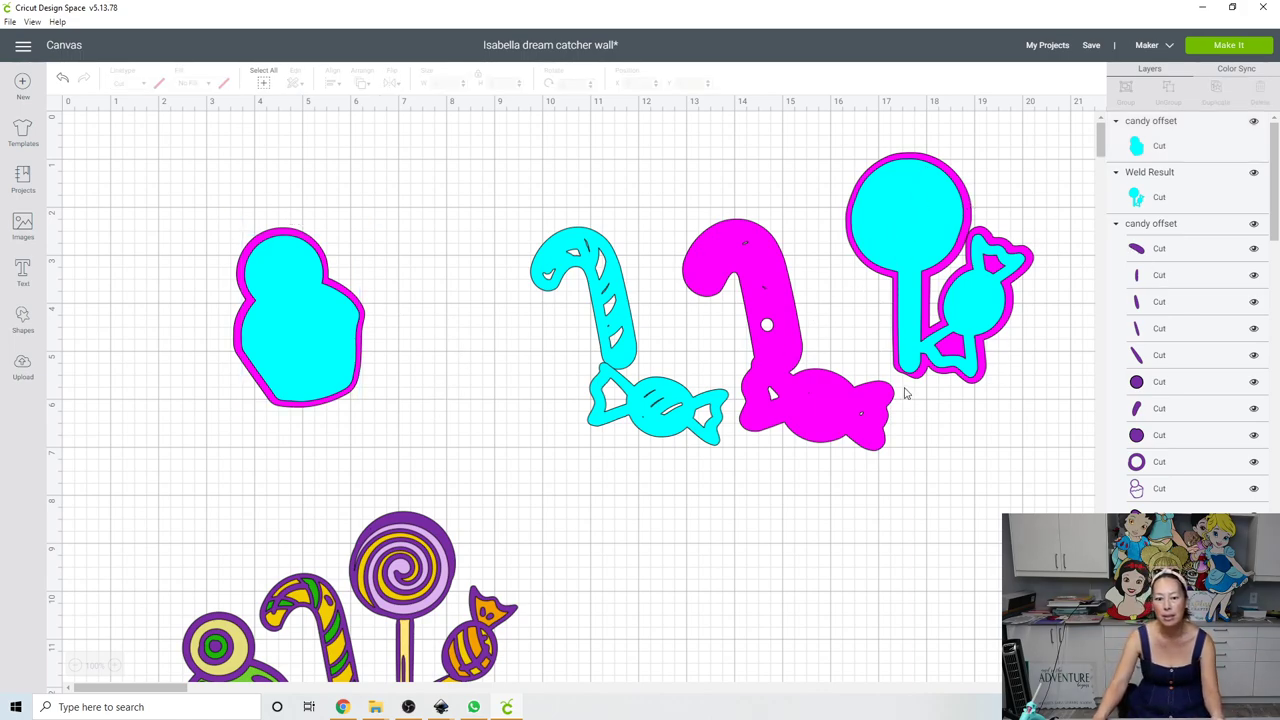
Hide all inner contours of the magenta candy cane and wrapped candy outline
click(782, 337)
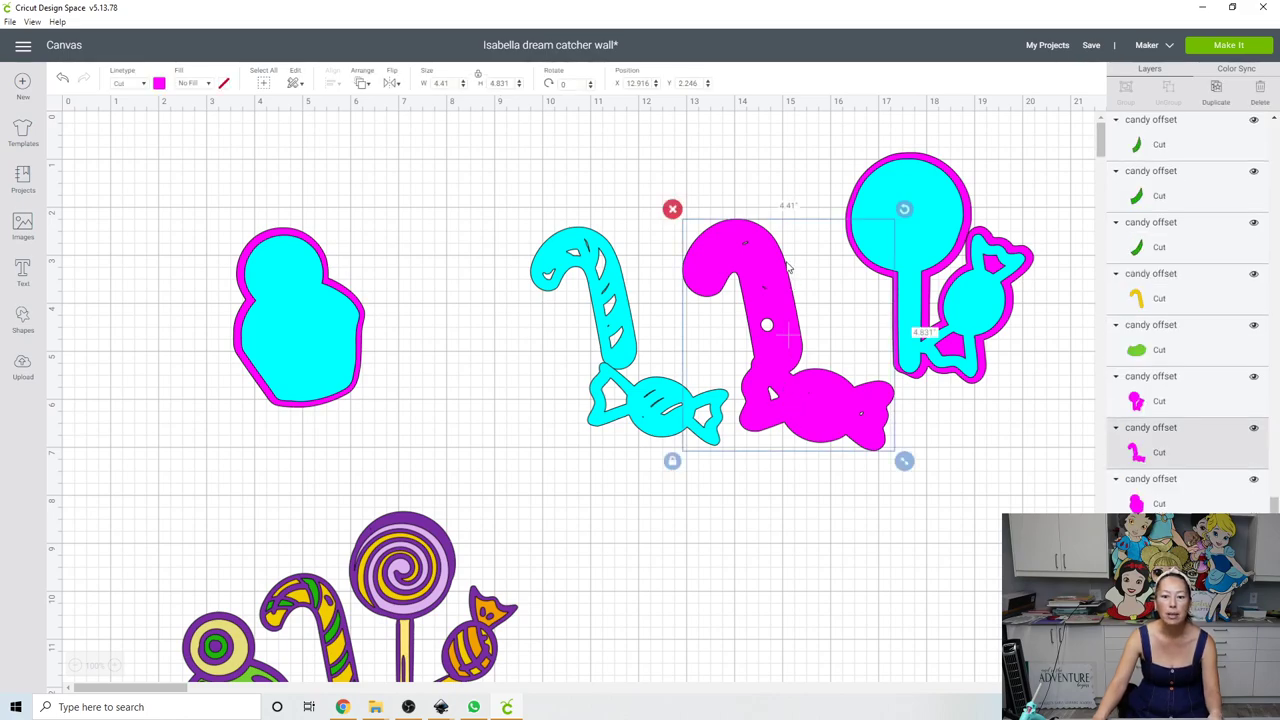
right_click(789, 338)
click(841, 482)
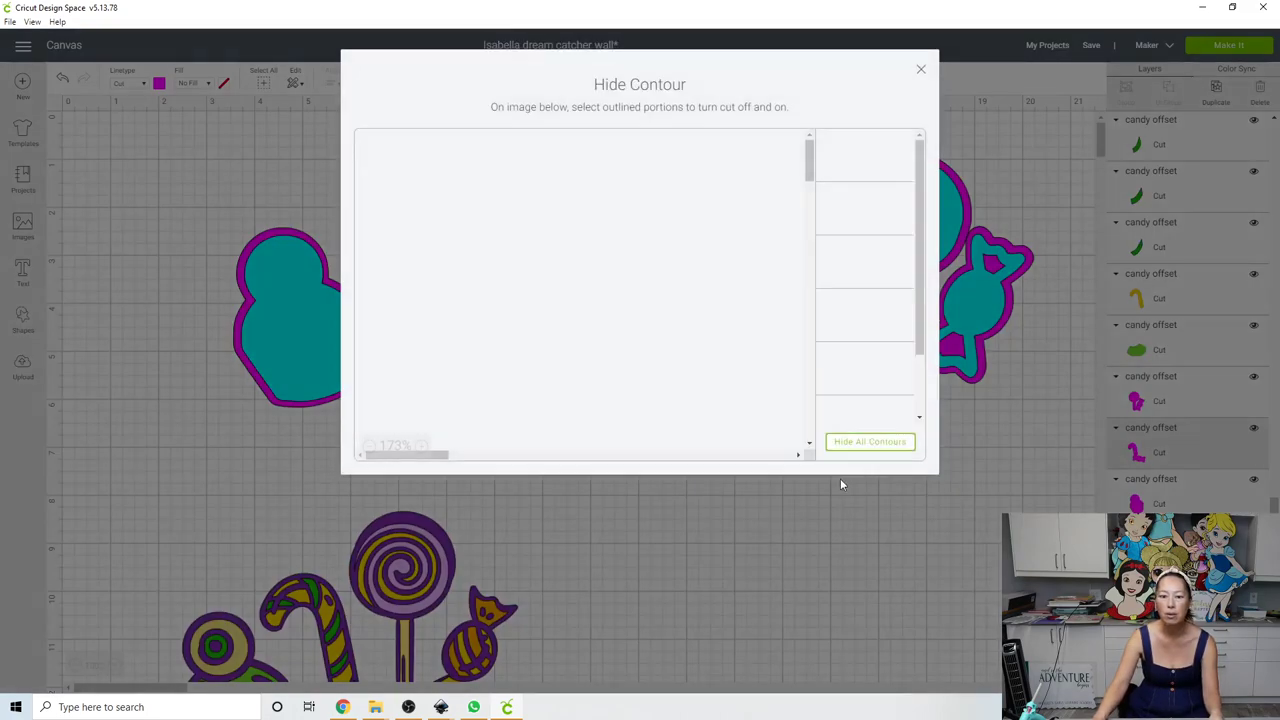
click(862, 445)
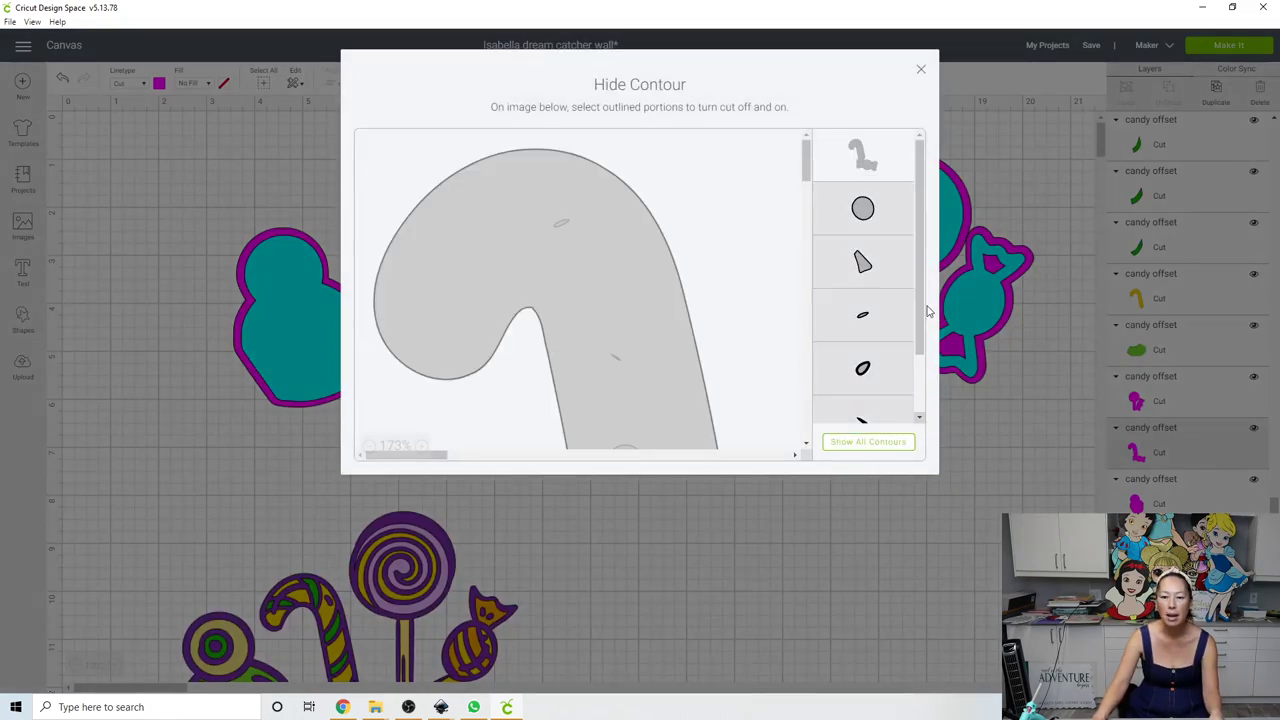
click(922, 72)
Weld the cyan candy cane and the wrapped candy below it into one shape and hide all its inner contours
click(622, 295)
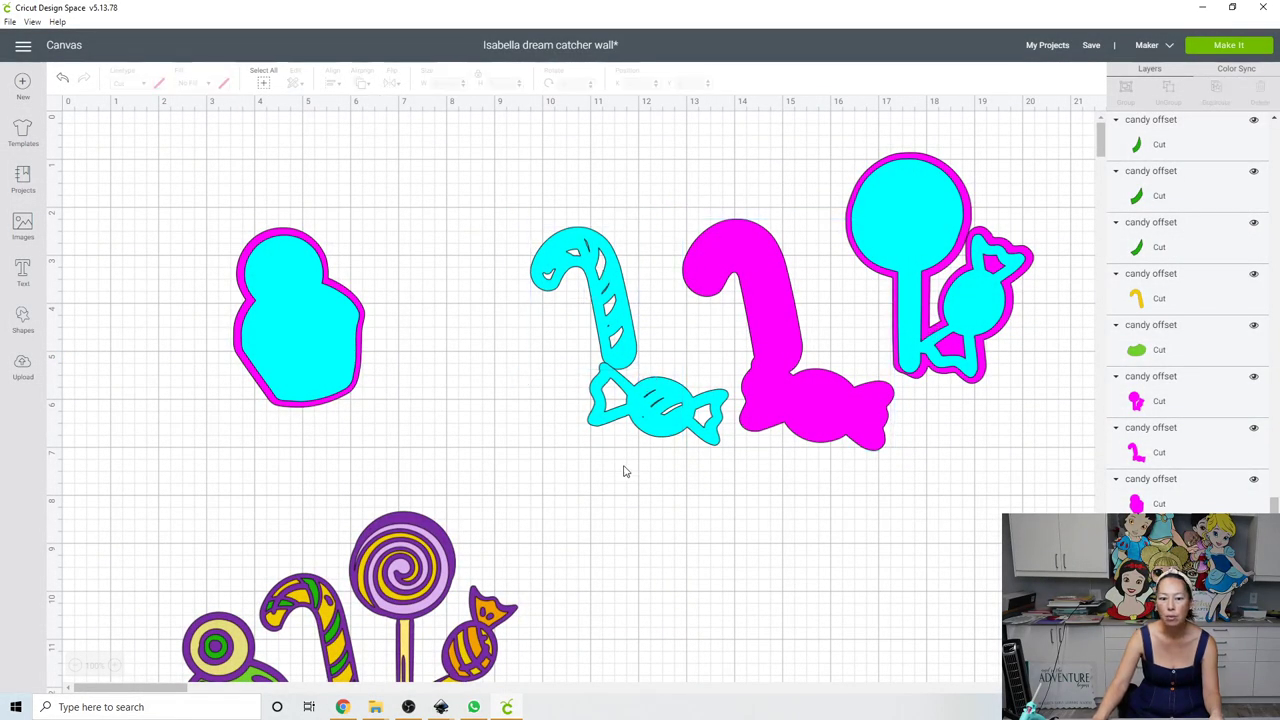
drag(623, 466, 588, 318)
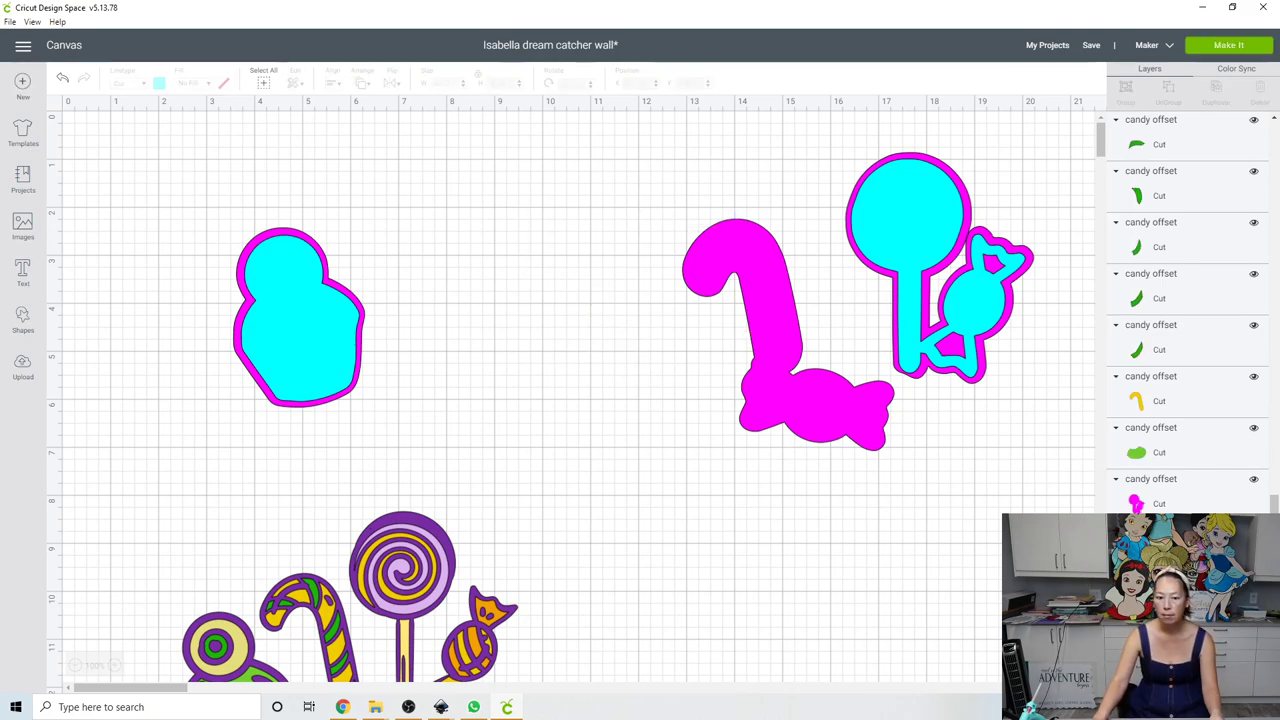
click(671, 411)
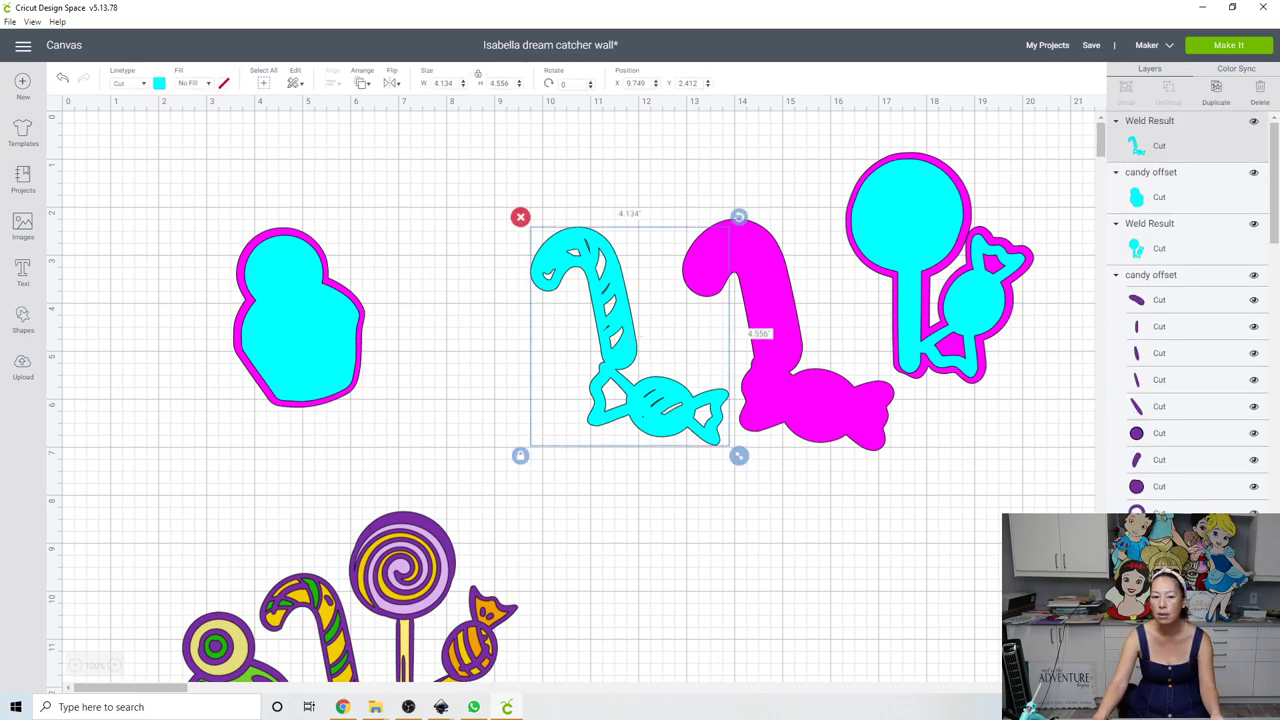
click(1245, 668)
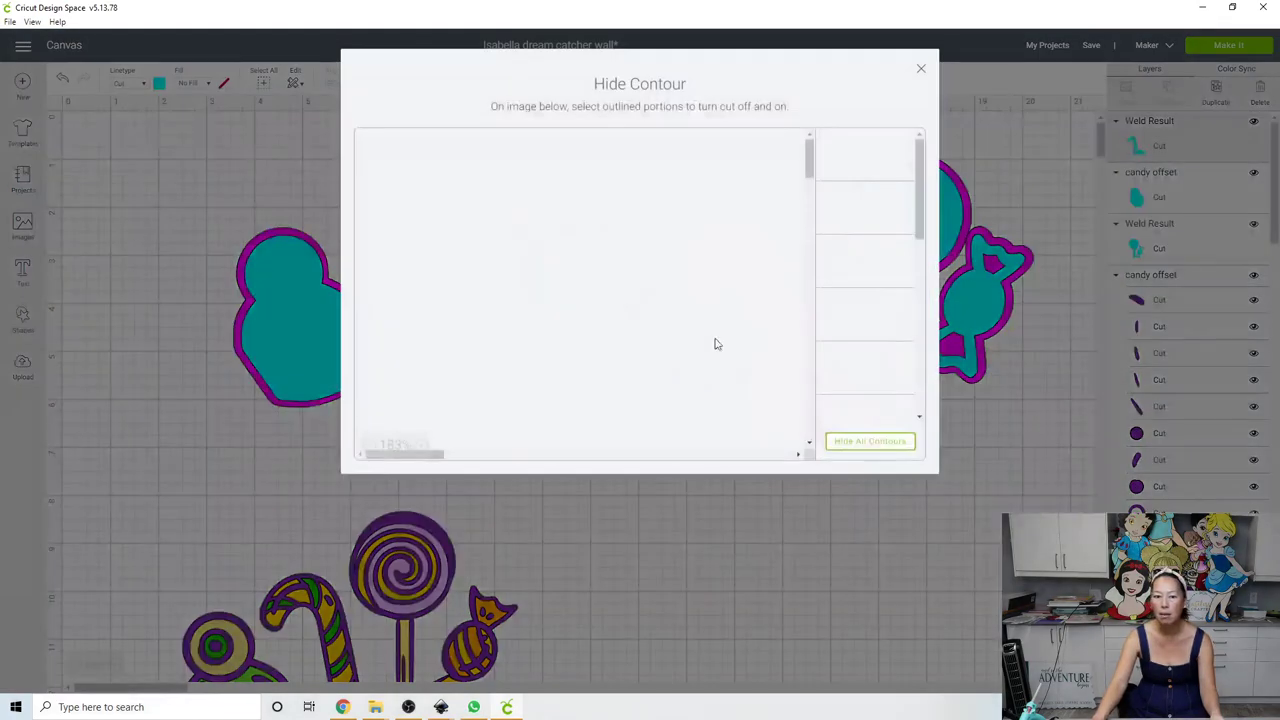
click(889, 445)
click(923, 72)
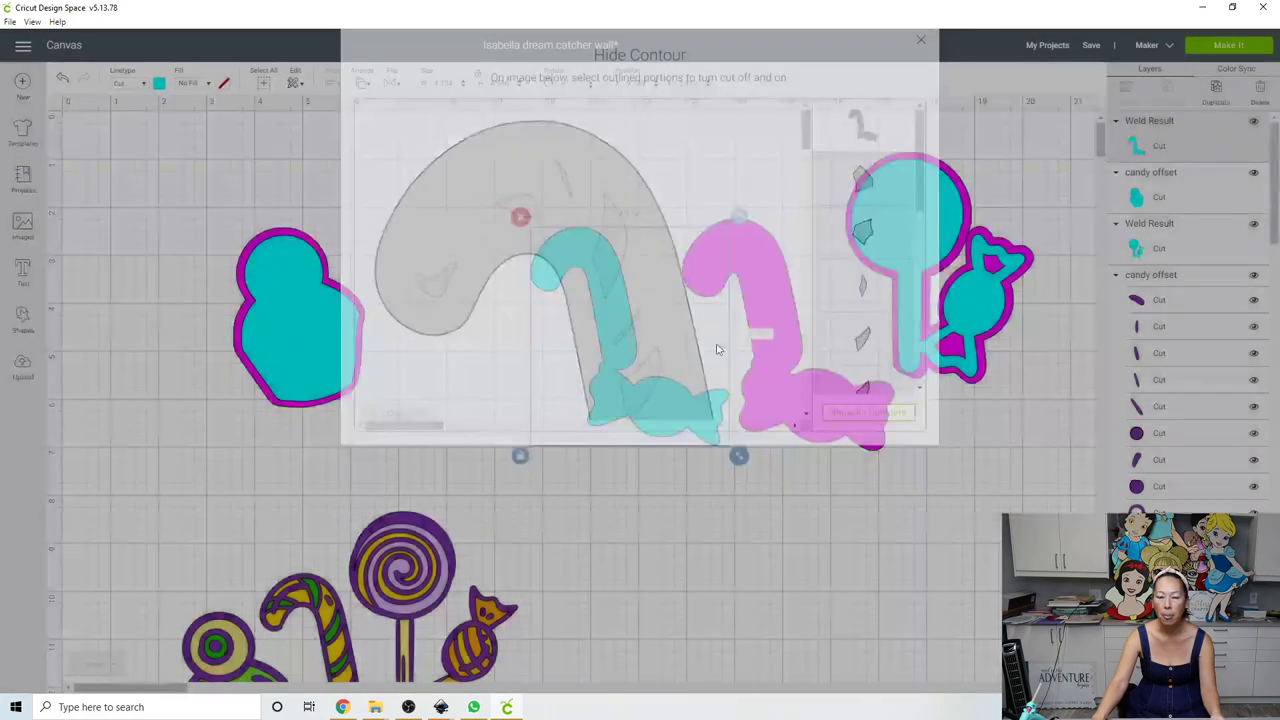
Centre the welded cyan candy cane over its magenta outline and move both layers to about X 8.3, Y 1.1 in
drag(657, 415, 814, 414)
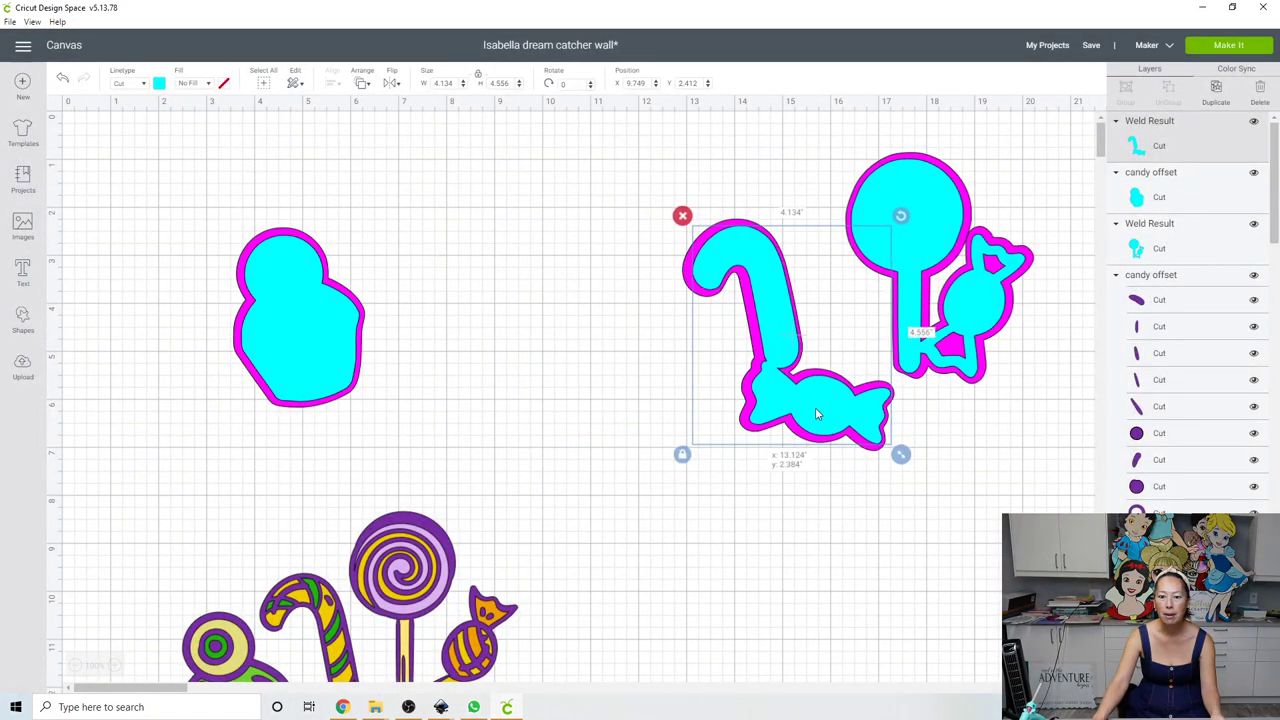
click(791, 511)
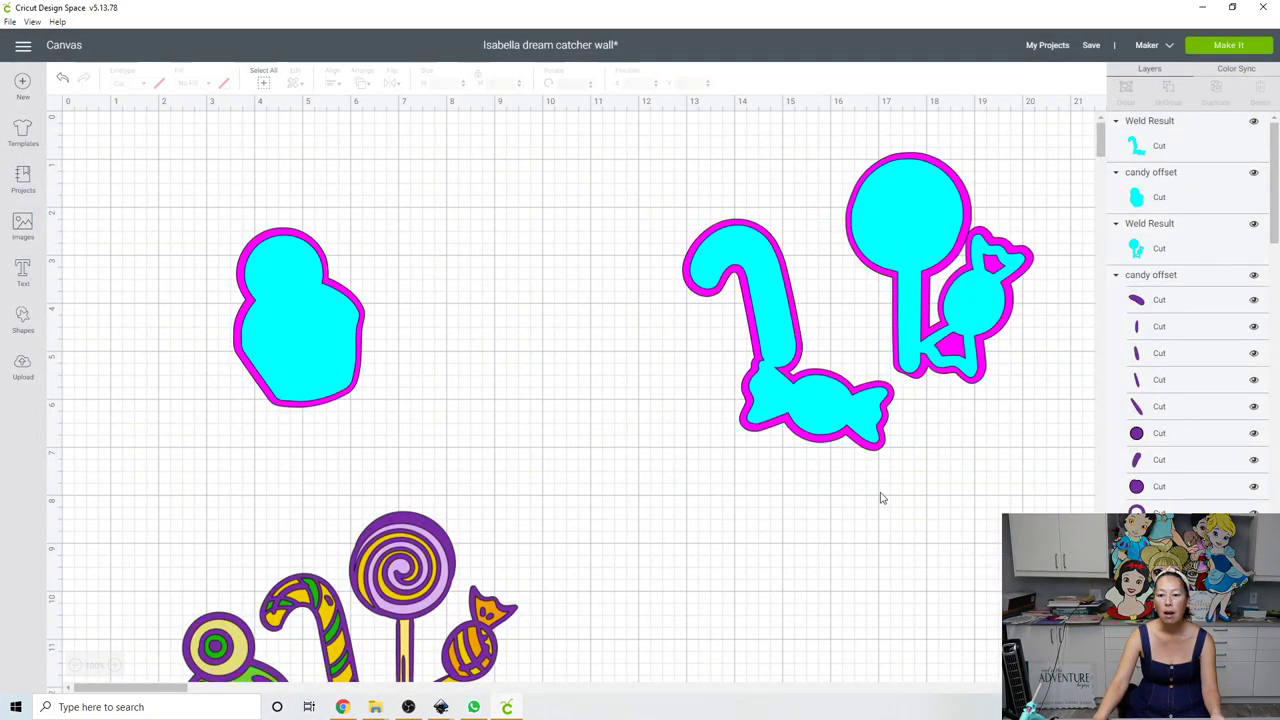
drag(910, 507, 768, 424)
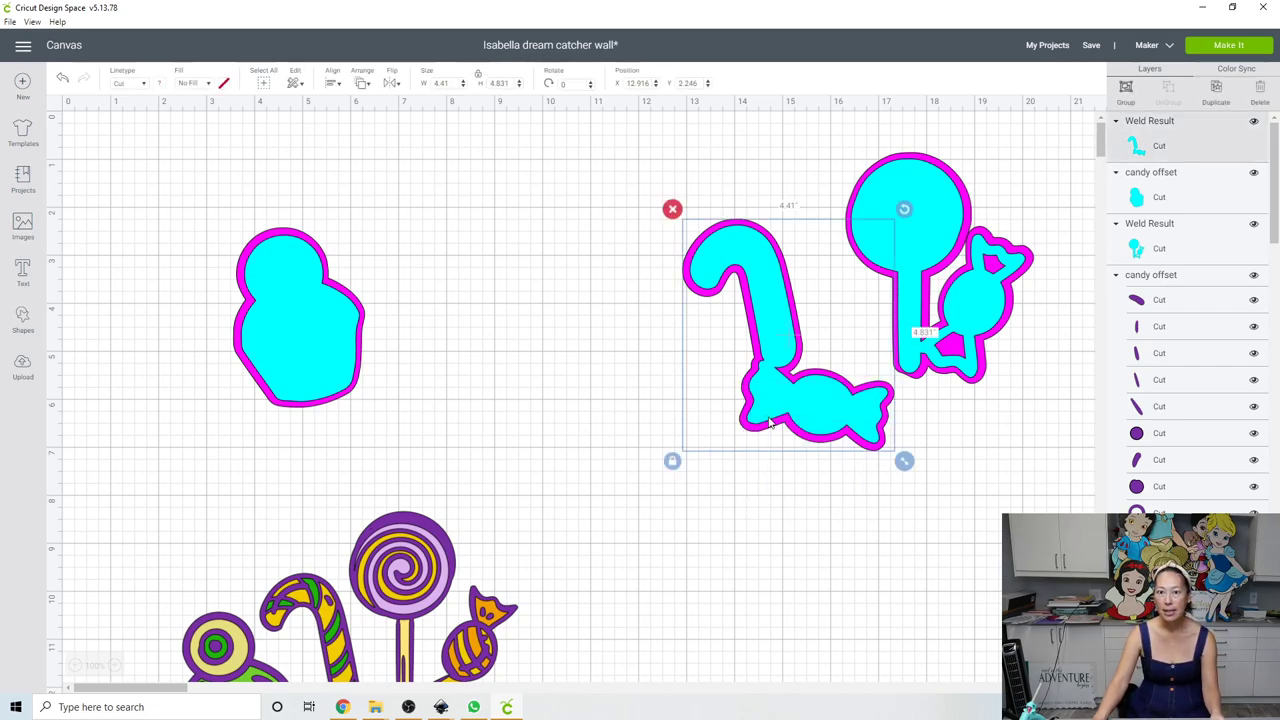
drag(812, 410, 574, 345)
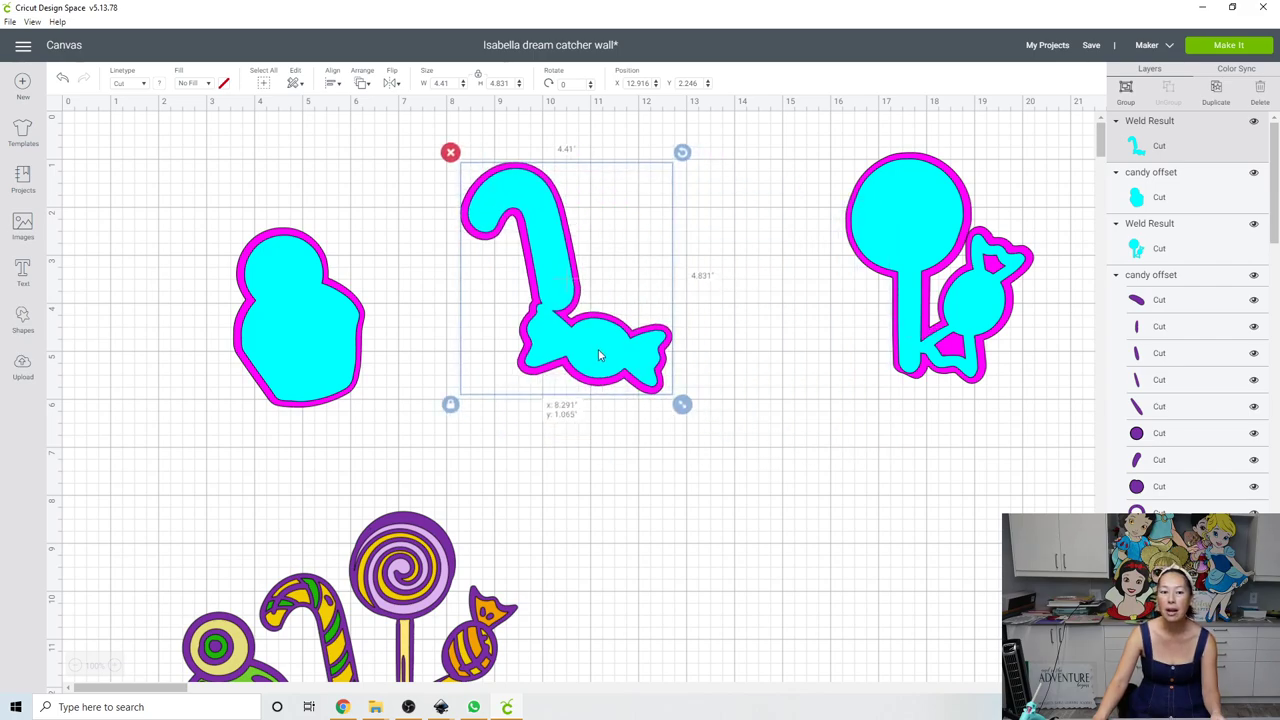
Group the cyan and magenta layers of the cupcake, the candy cane and the lollipop as three separate groups
click(260, 349)
click(284, 447)
drag(300, 441, 274, 297)
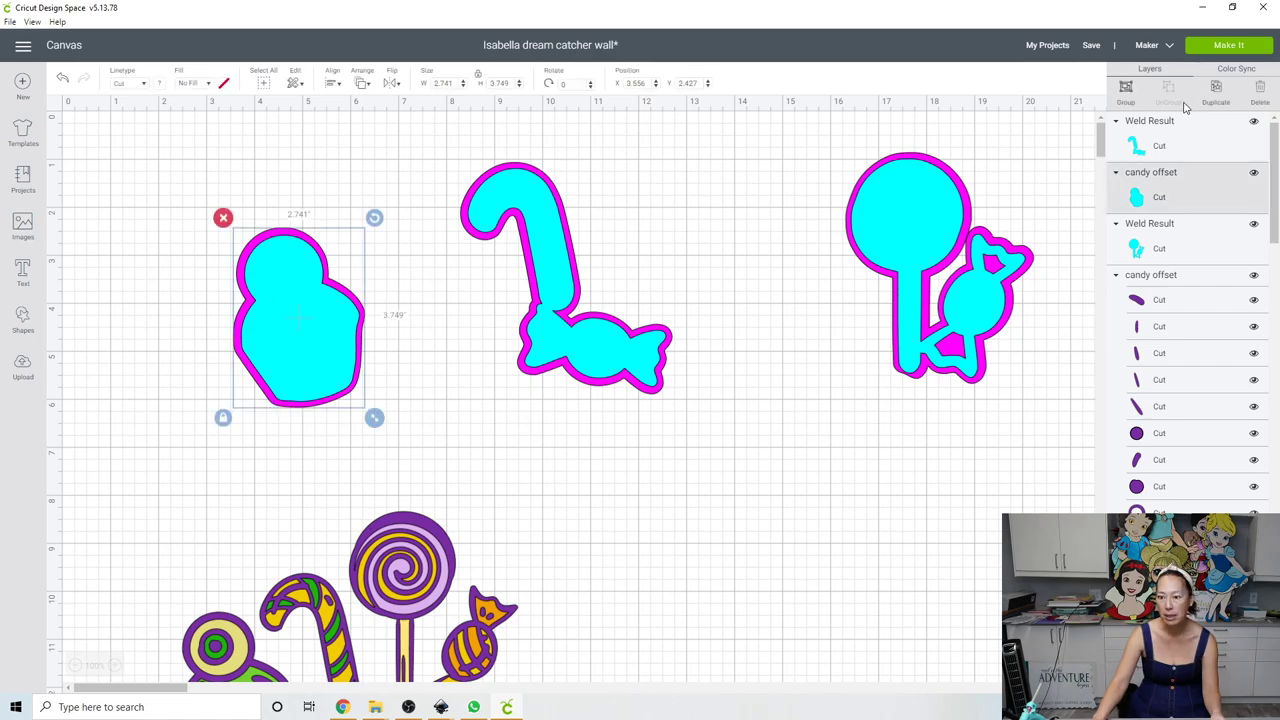
click(1126, 92)
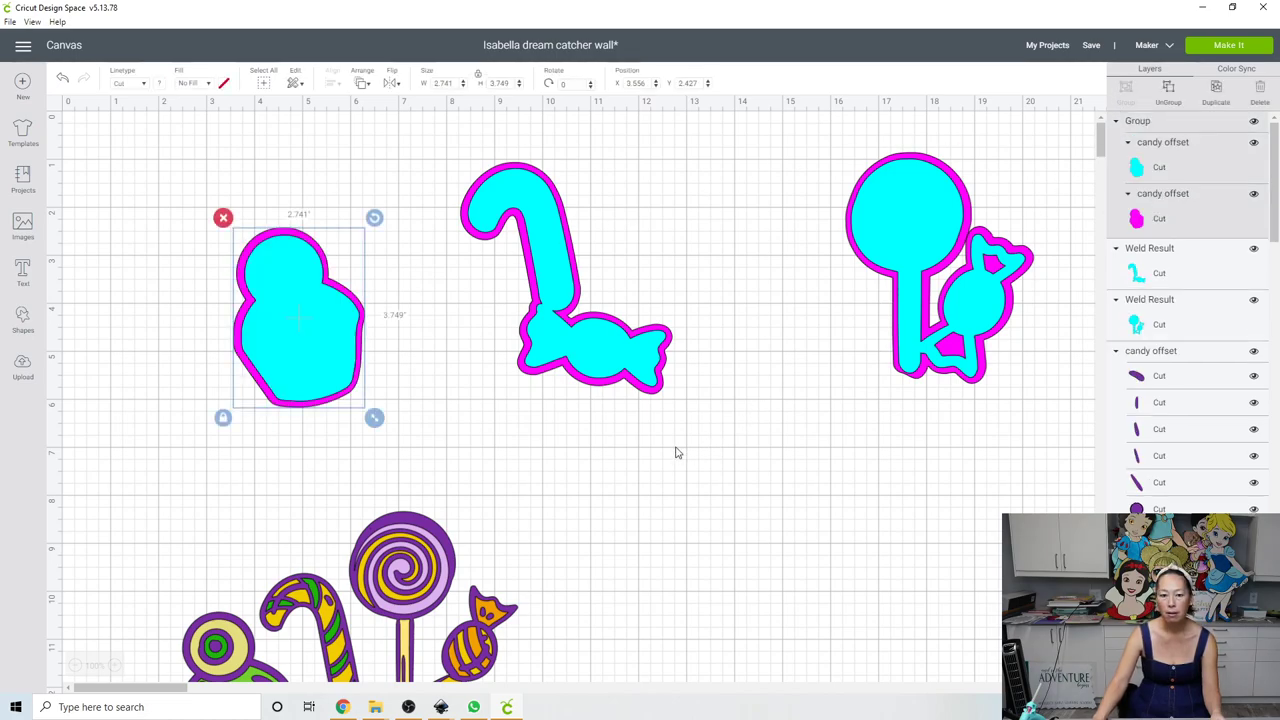
drag(674, 447, 695, 250)
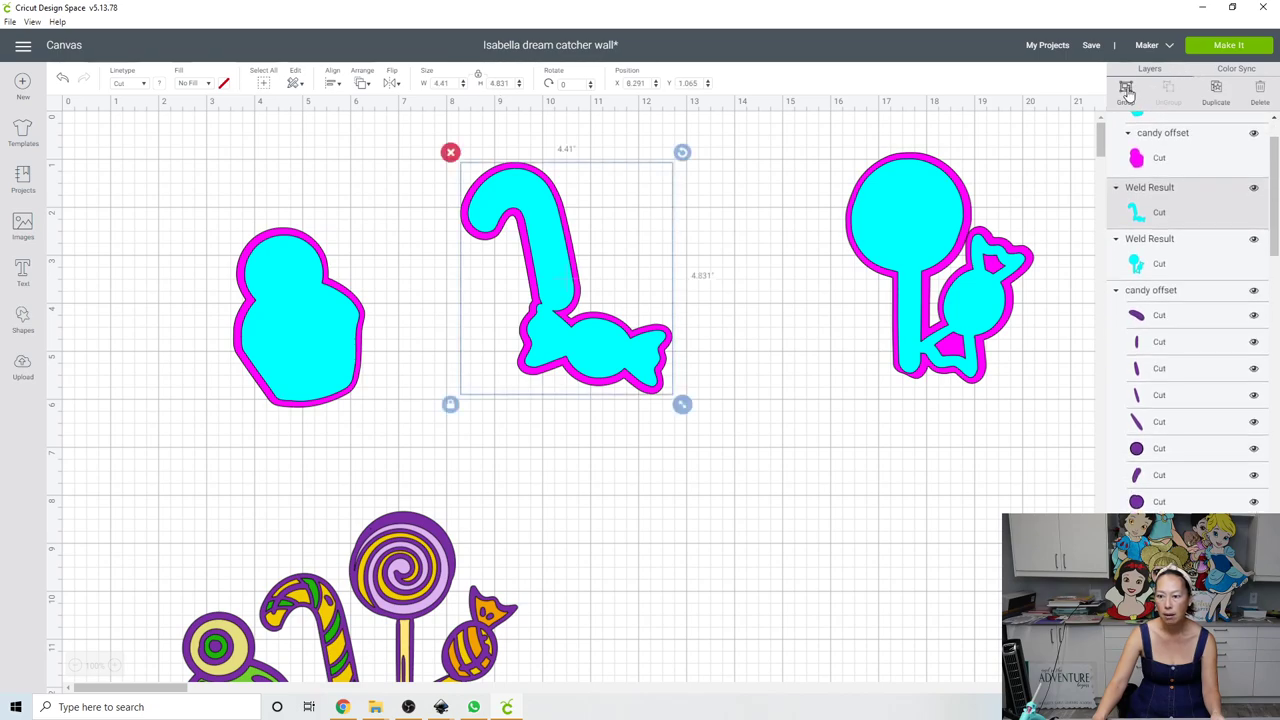
click(997, 425)
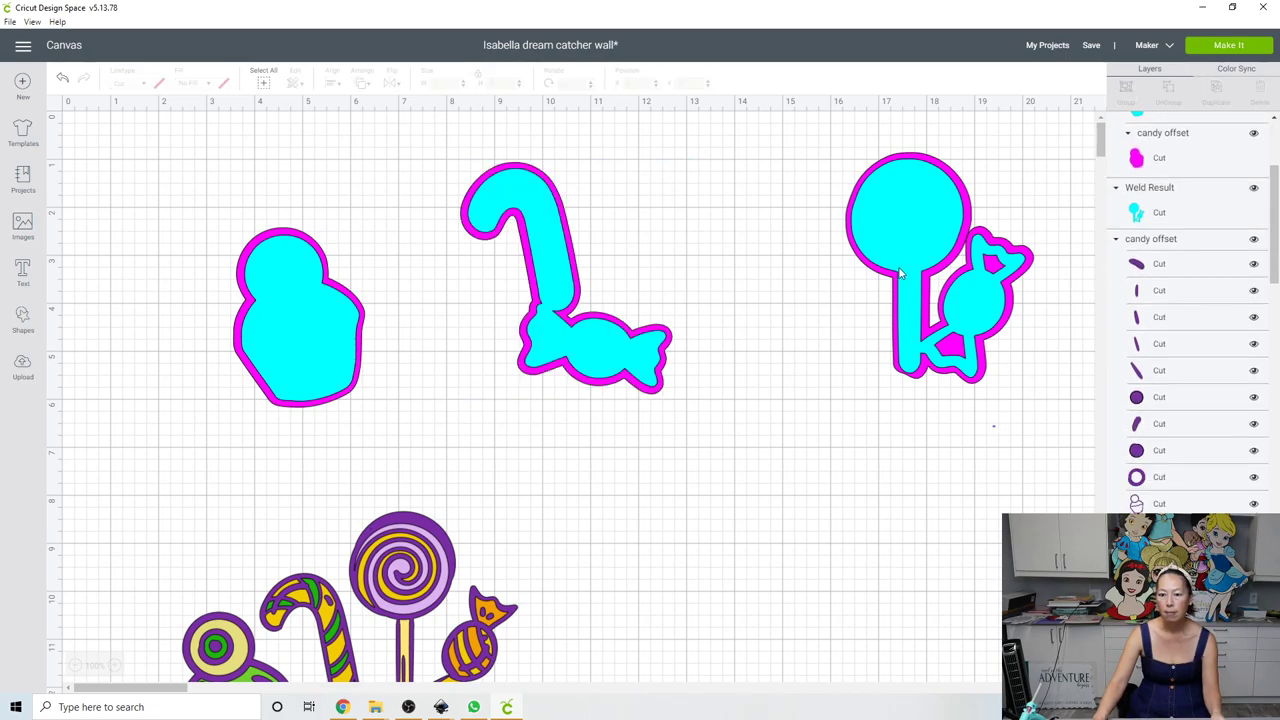
drag(900, 272, 896, 258)
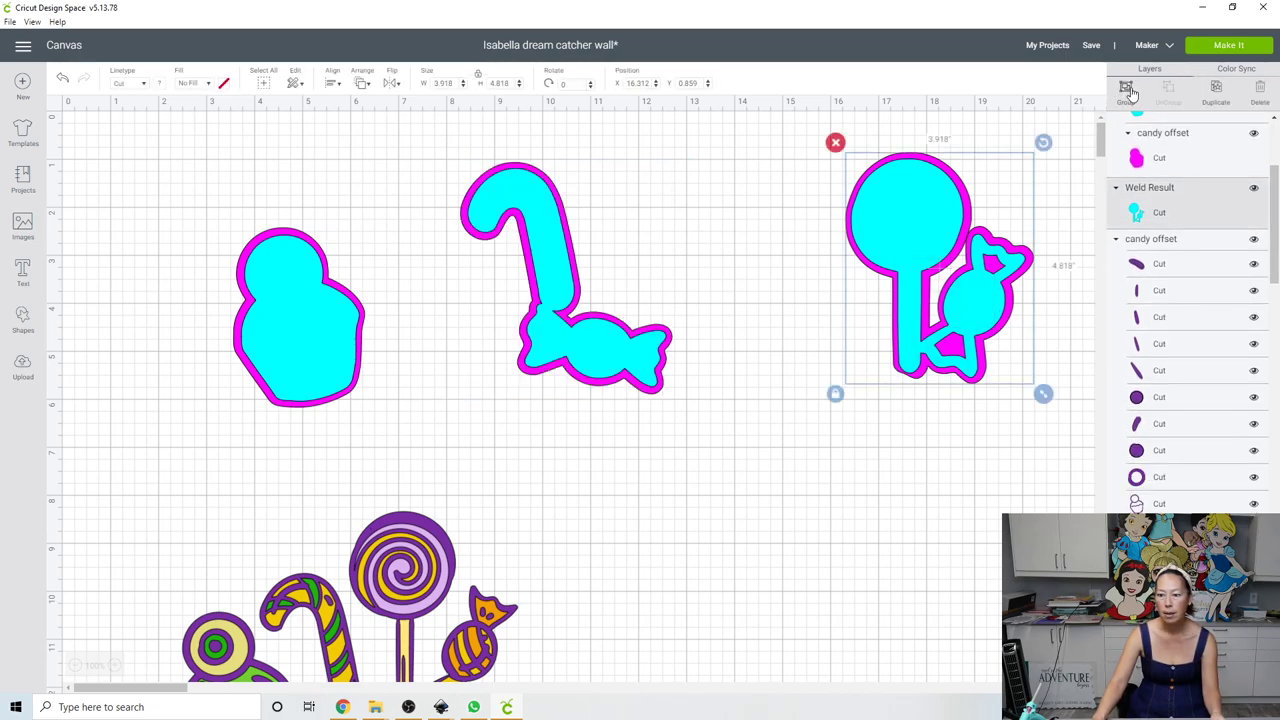
click(745, 448)
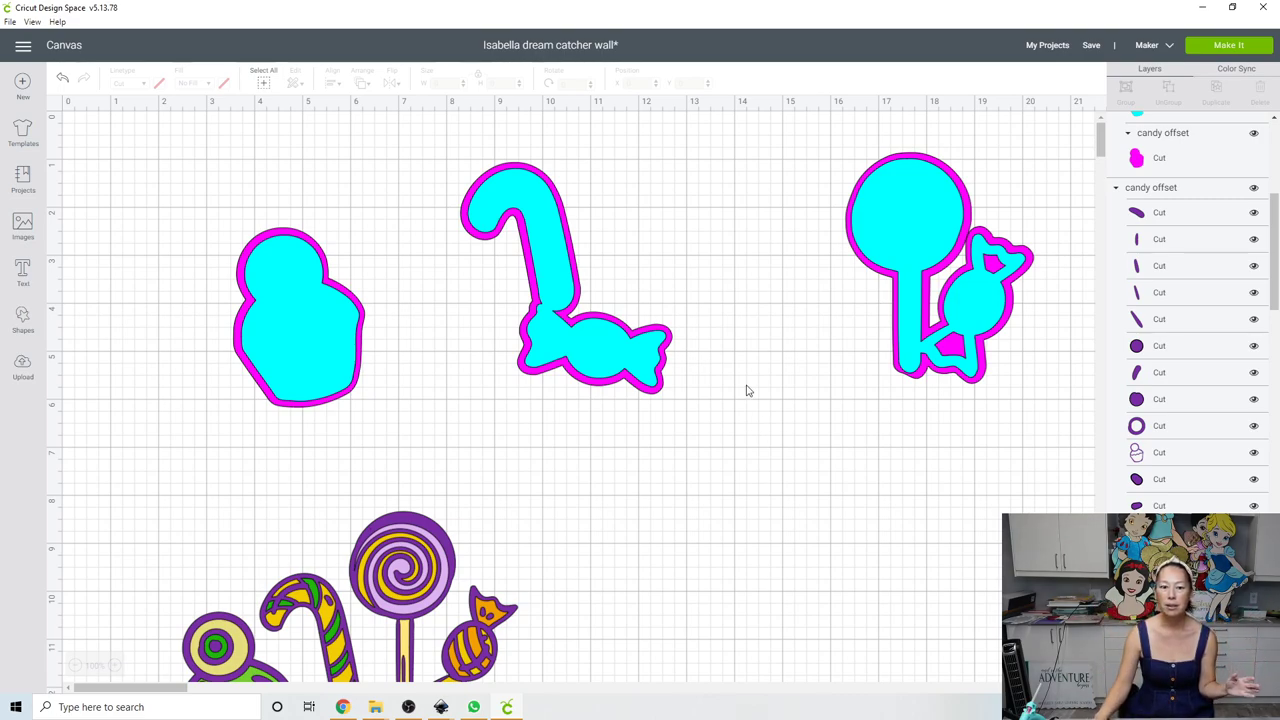
Place the cupcake group between the candy cane and lollipop groups, enlarge it to about 3.78 × 5.17 in and rotate it clockwise until upright
drag(646, 402, 409, 288)
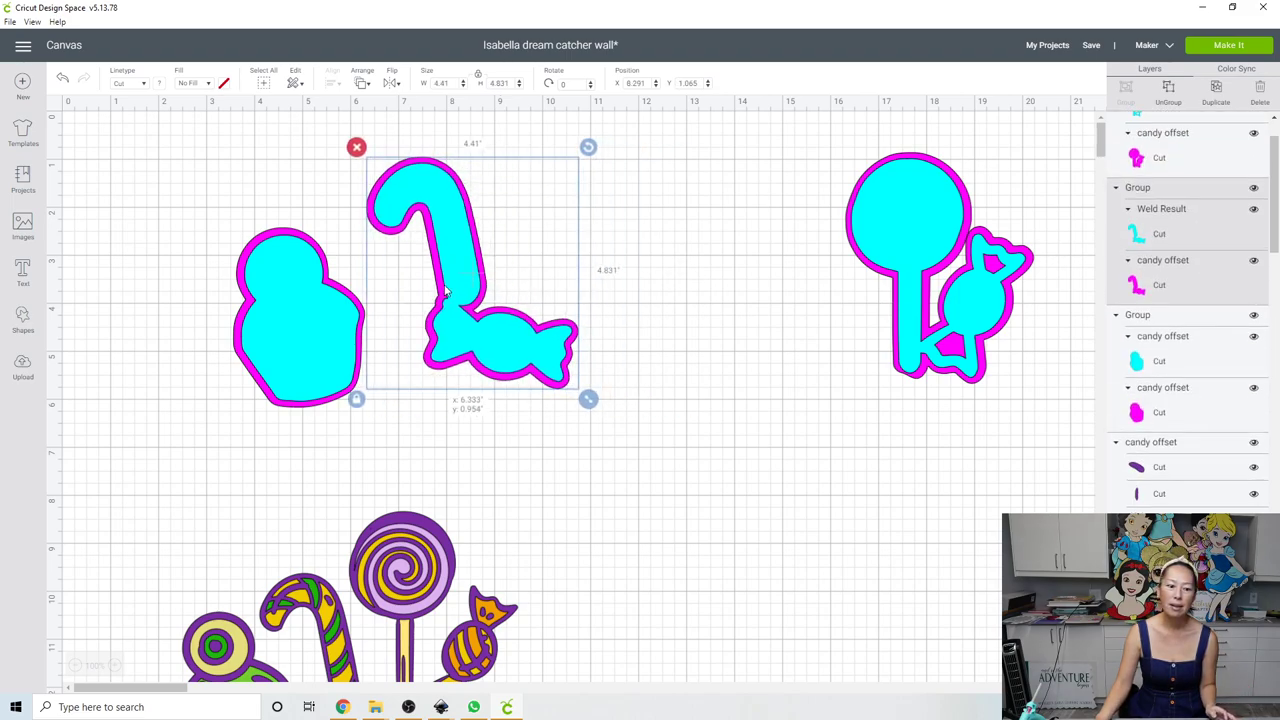
click(278, 343)
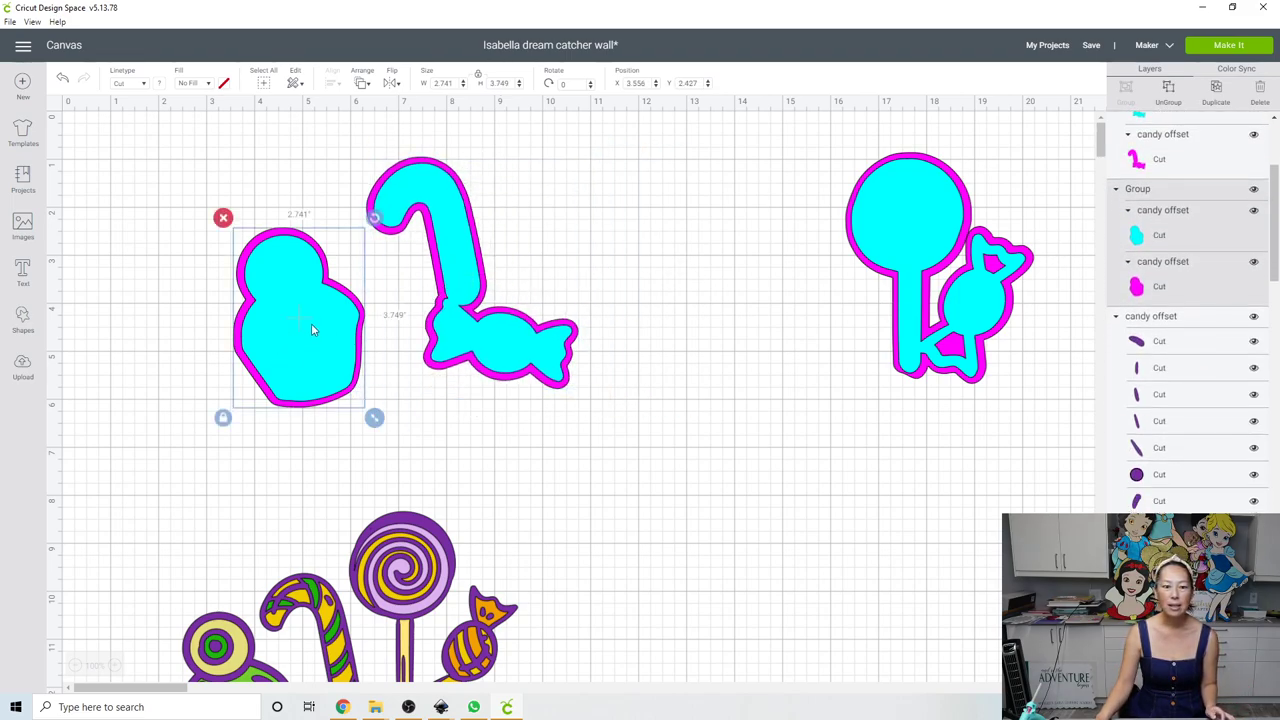
drag(311, 331, 639, 231)
drag(706, 311, 777, 384)
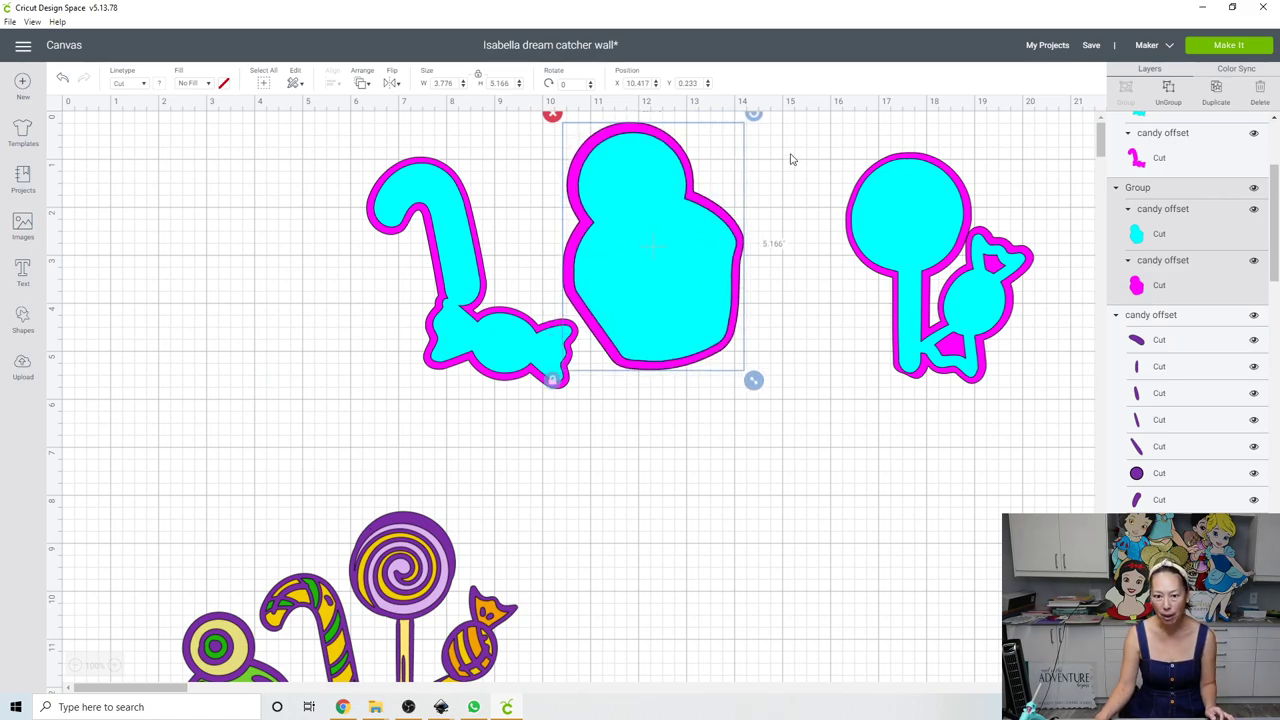
drag(765, 122, 794, 157)
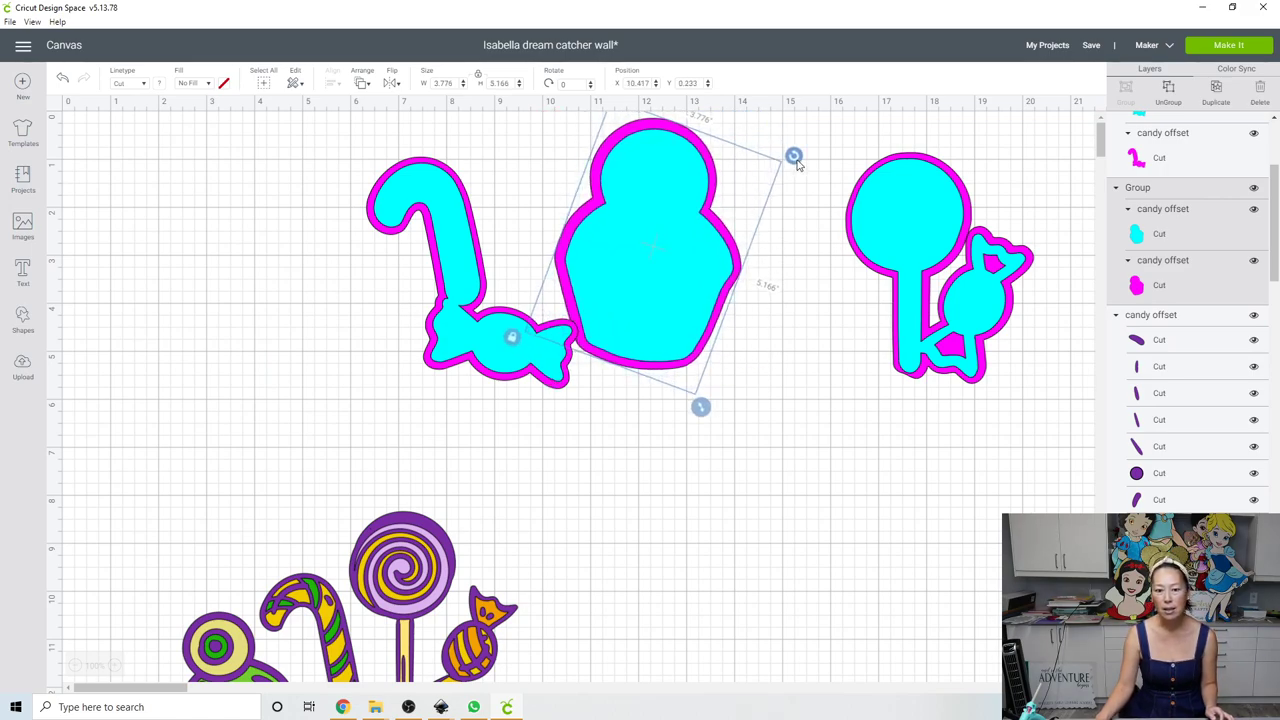
Flip the lollipop group horizontally, rotate it to about 27.7° and fit it and the candy cane group against either side of the cupcake
click(908, 255)
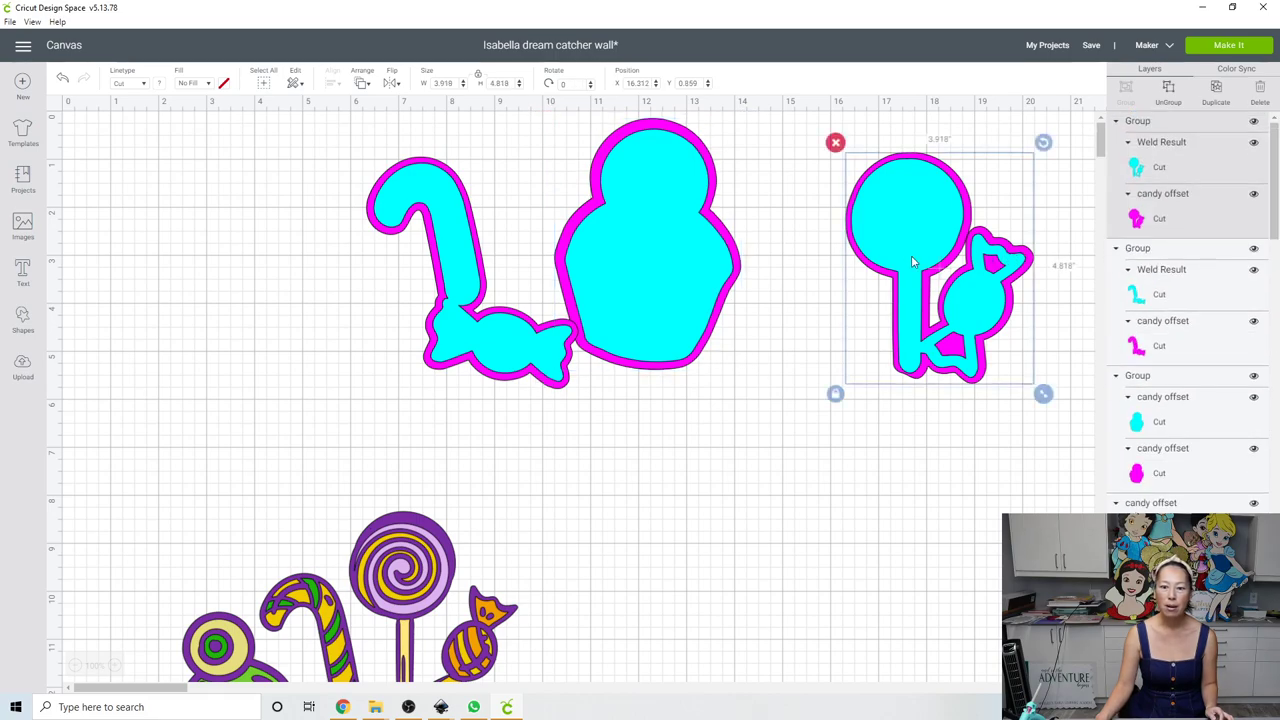
drag(911, 255, 825, 285)
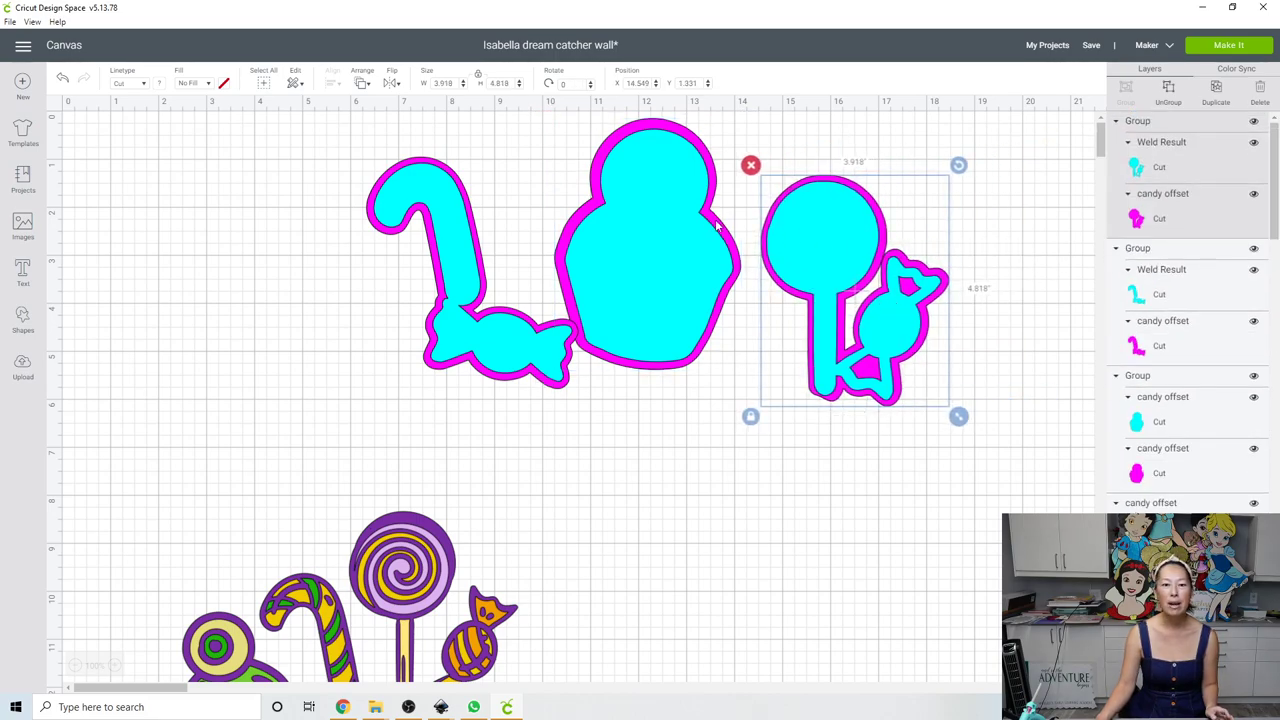
click(387, 90)
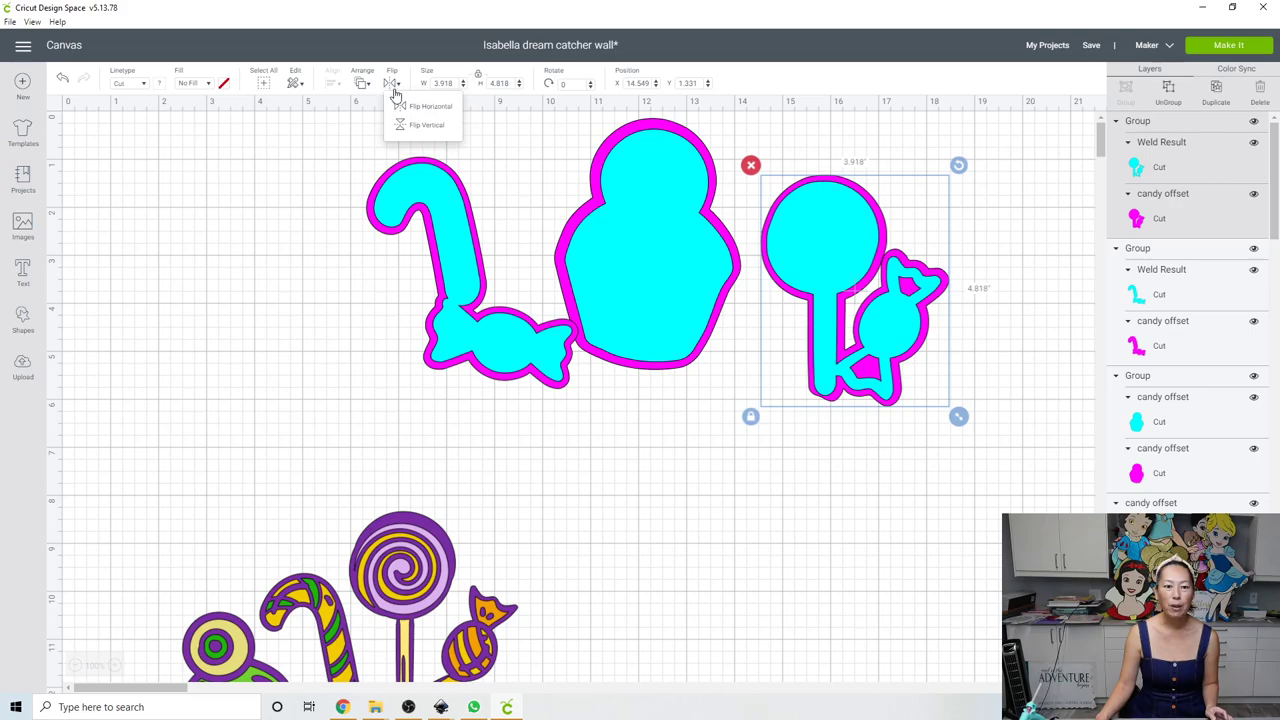
click(421, 112)
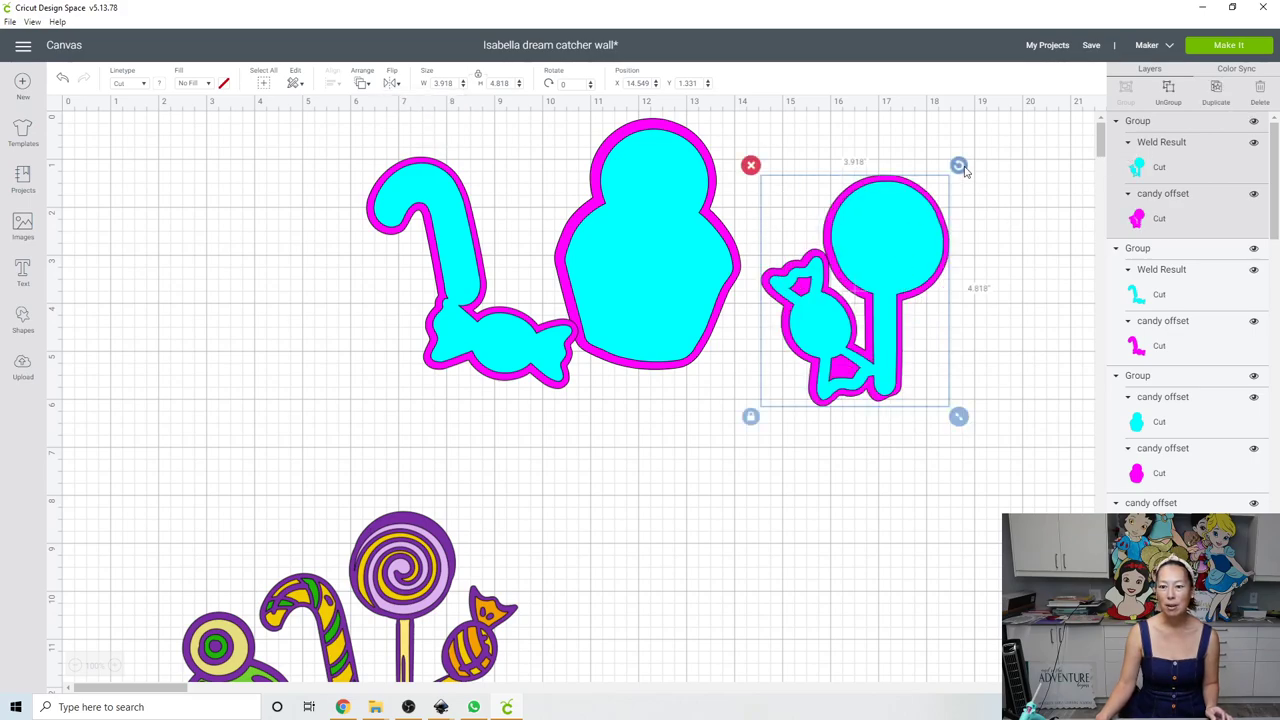
drag(963, 170, 1006, 227)
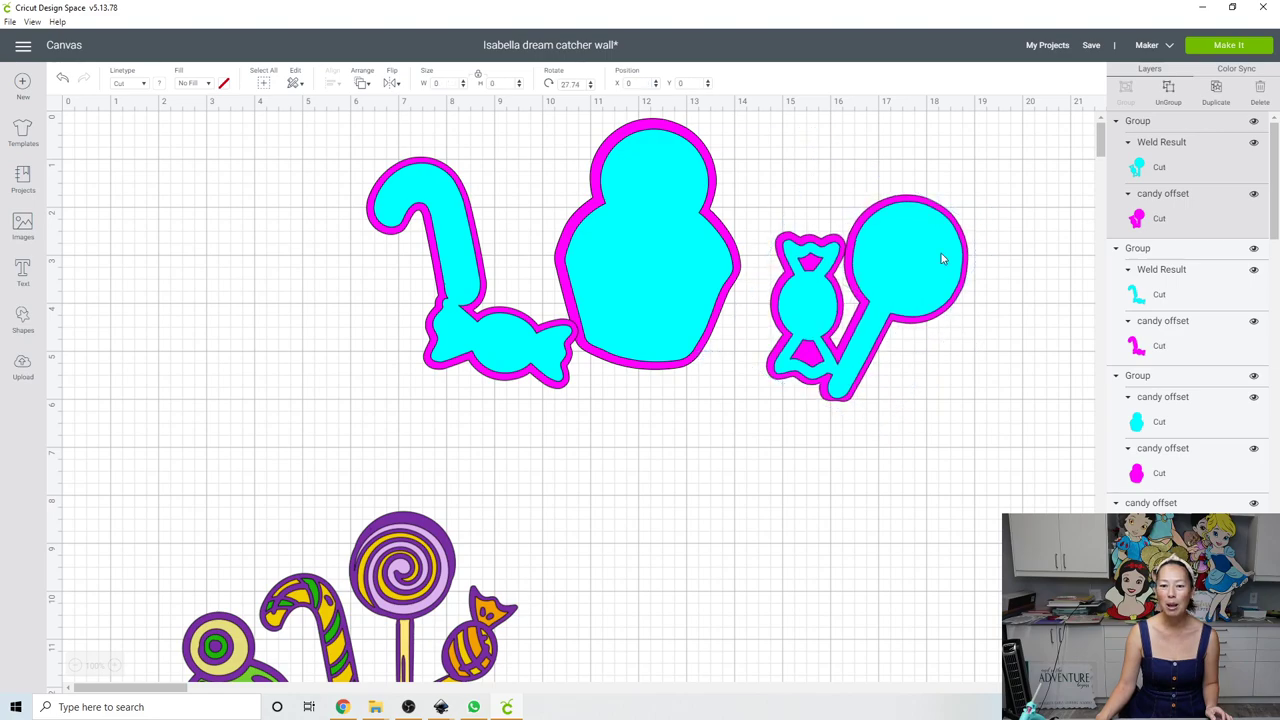
drag(926, 274, 885, 208)
drag(447, 303, 550, 364)
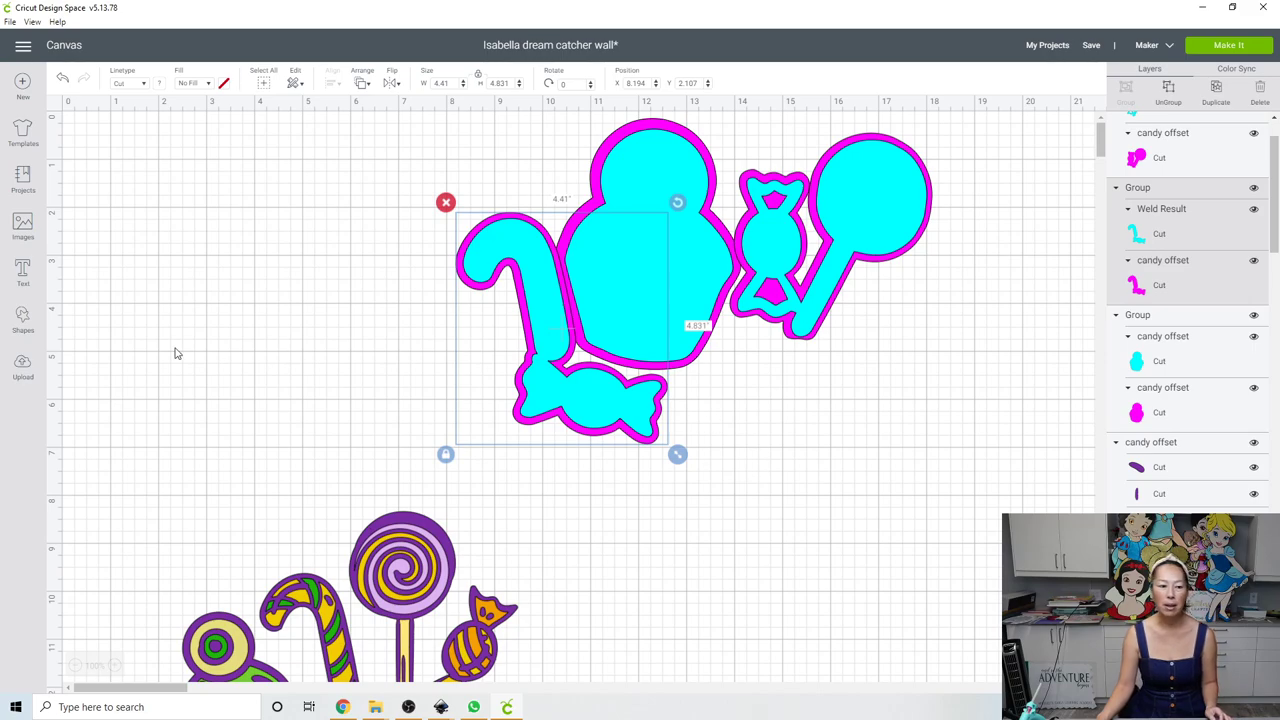
Add the text "4", enlarge it to about 2.37 × 3.67 in and place it overlapping the candies at about X 12.4, Y 3.9 in
key(t)
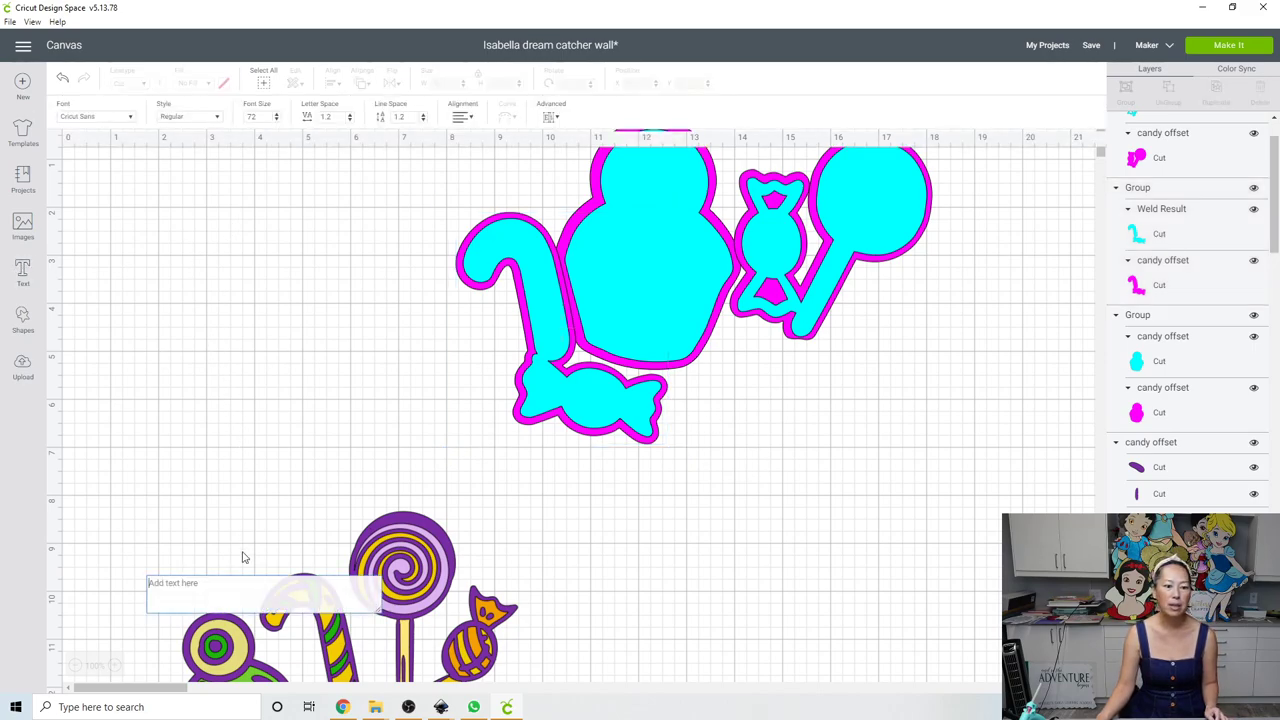
text(4)
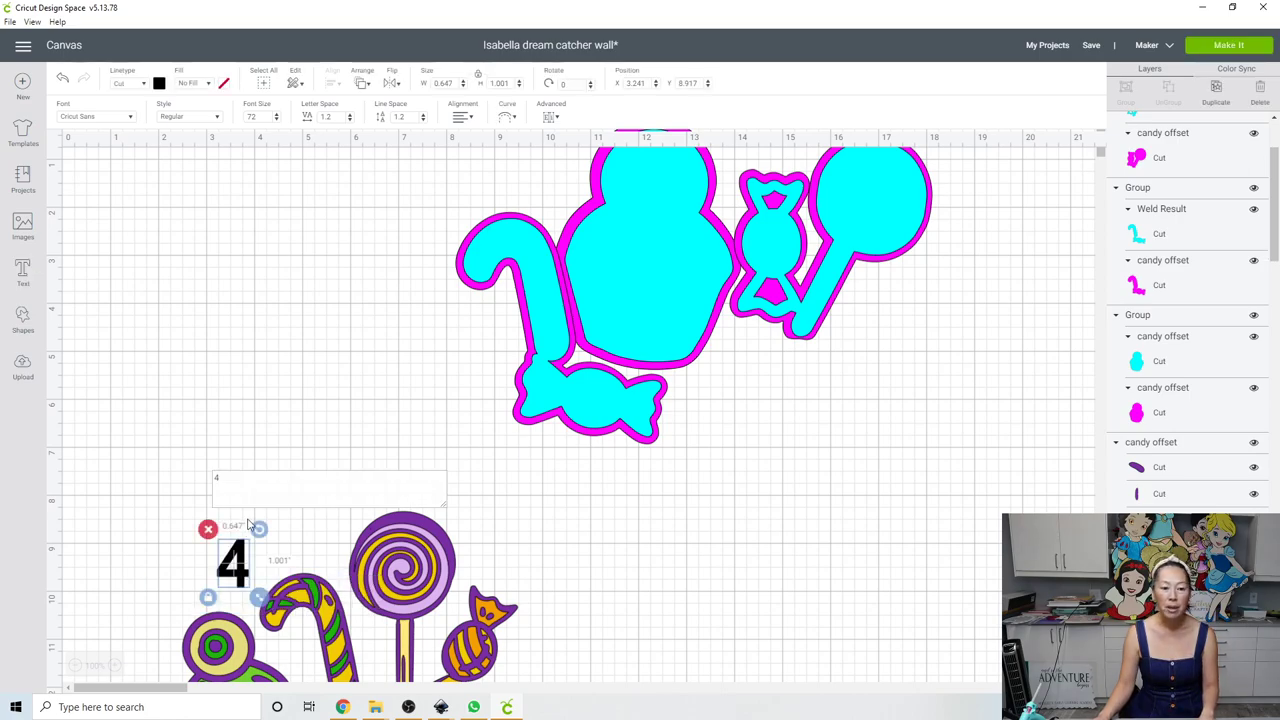
drag(238, 568, 838, 622)
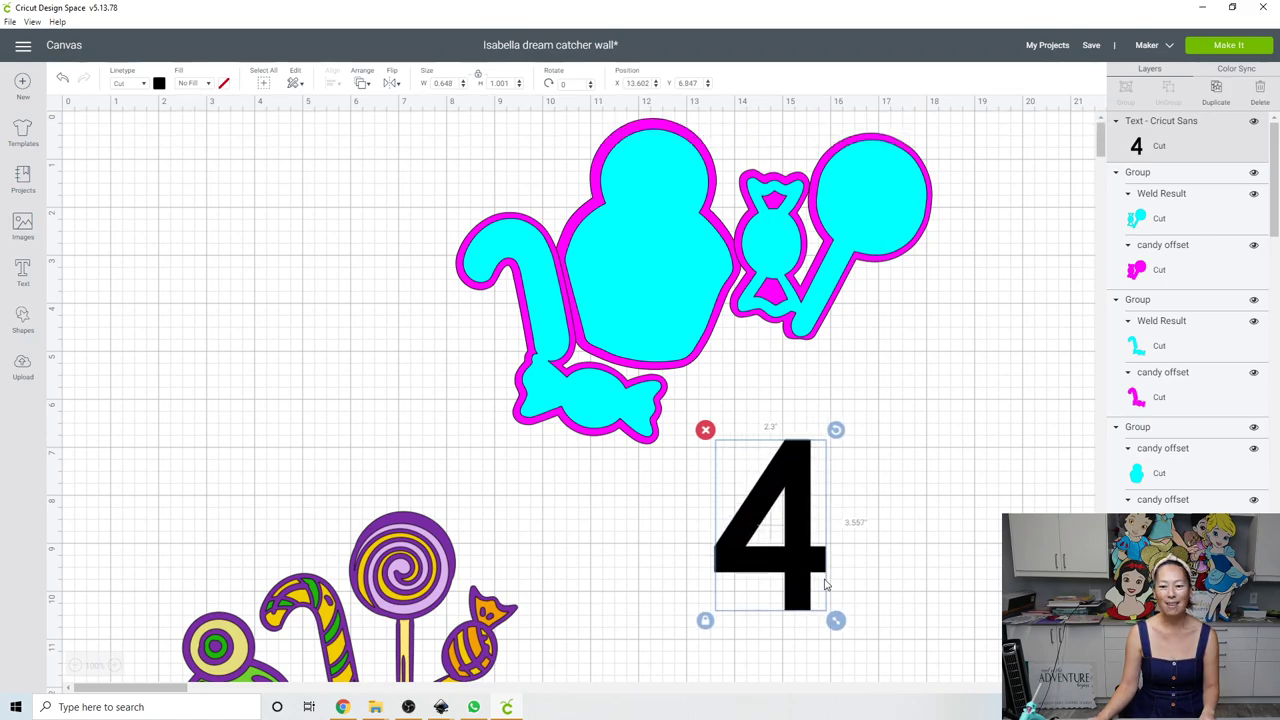
click(850, 560)
click(799, 508)
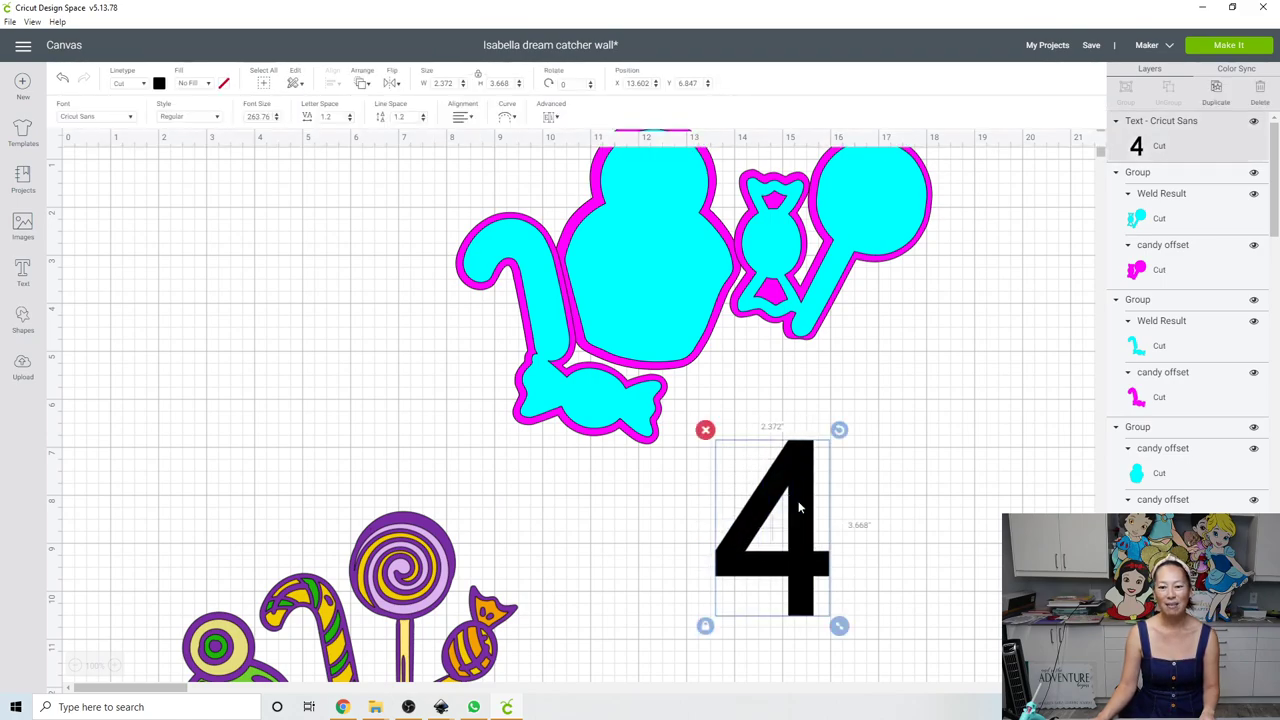
drag(779, 459, 724, 348)
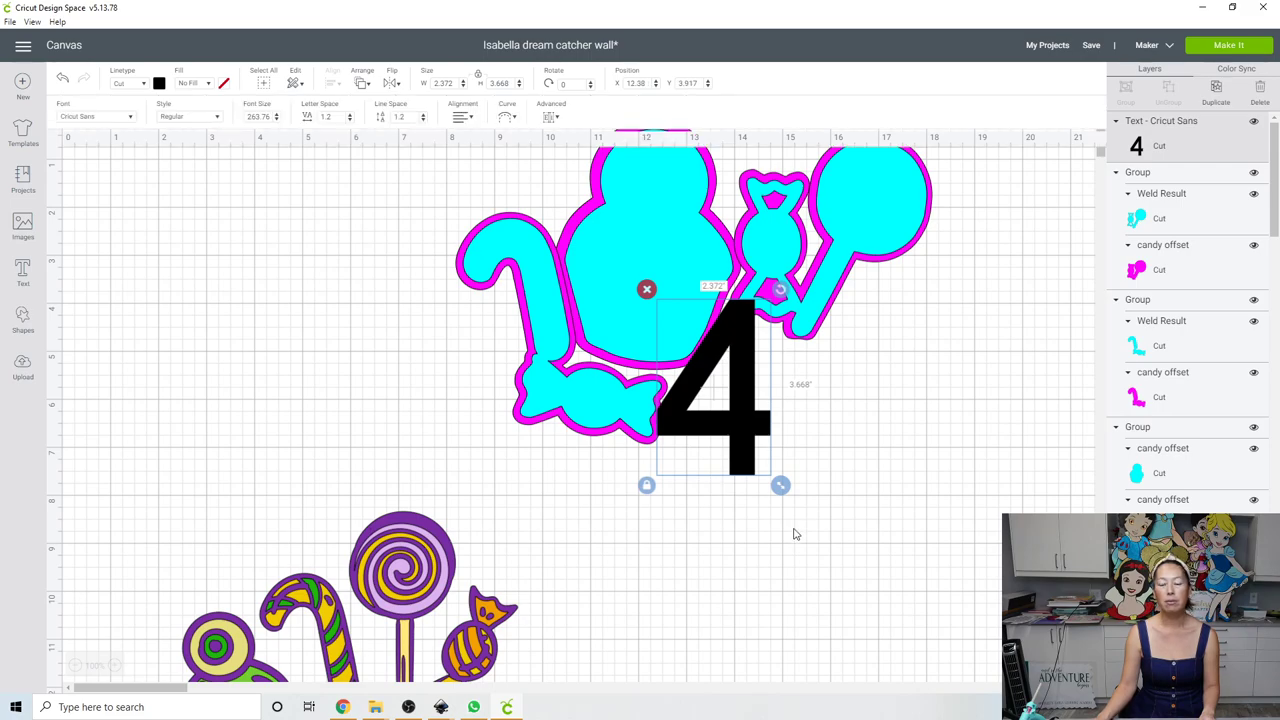
click(794, 534)
Duplicate the three magenta candy layers together with the 4 and move the copies clear of the originals
click(774, 200)
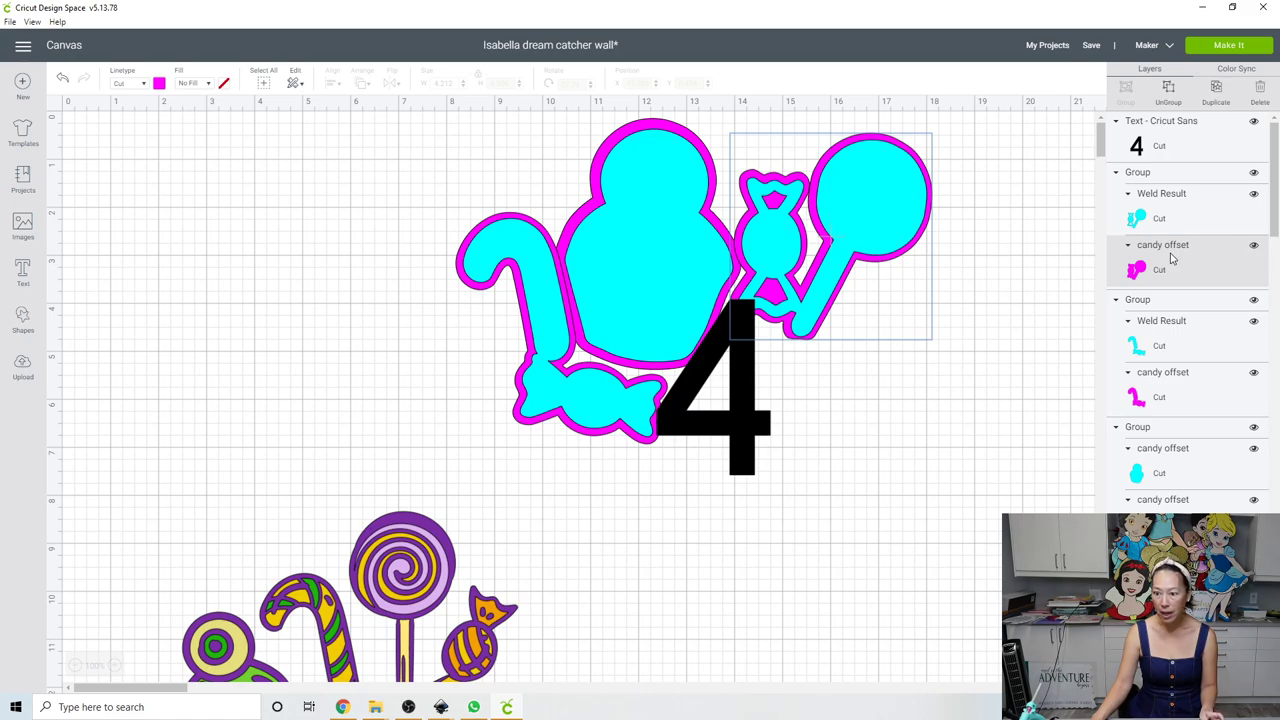
shift+click(1137, 394)
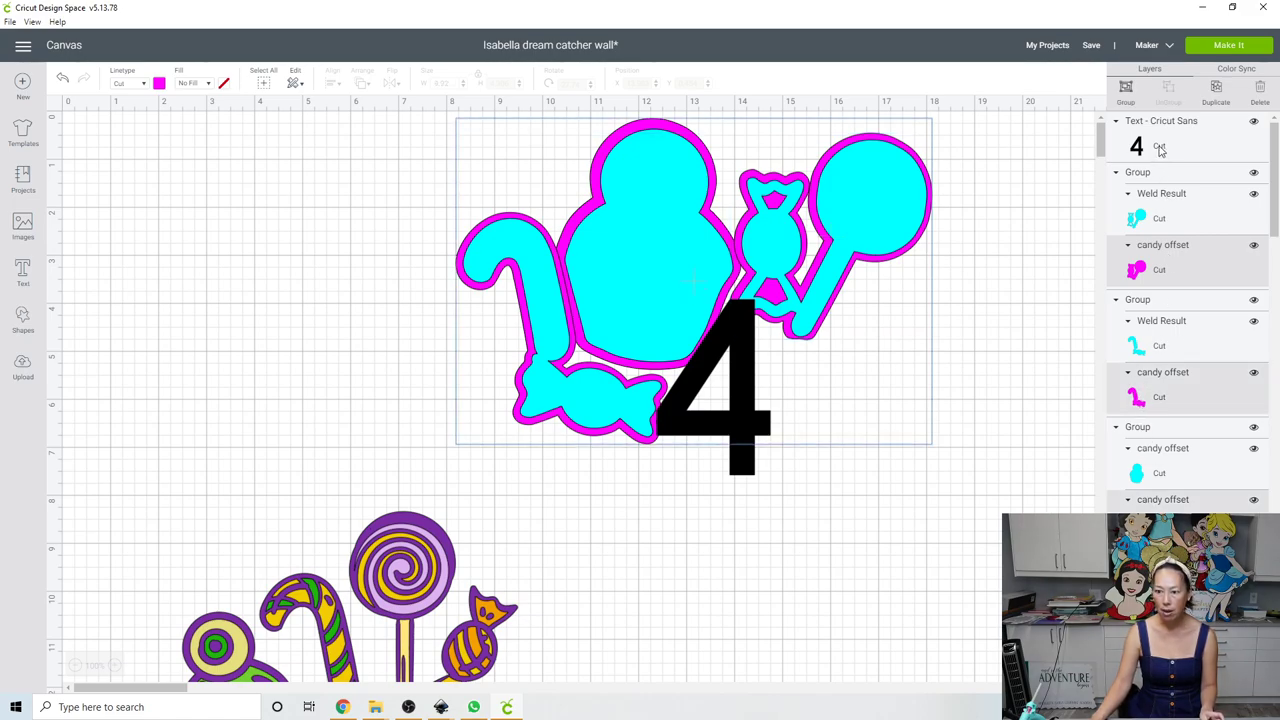
click(1160, 148)
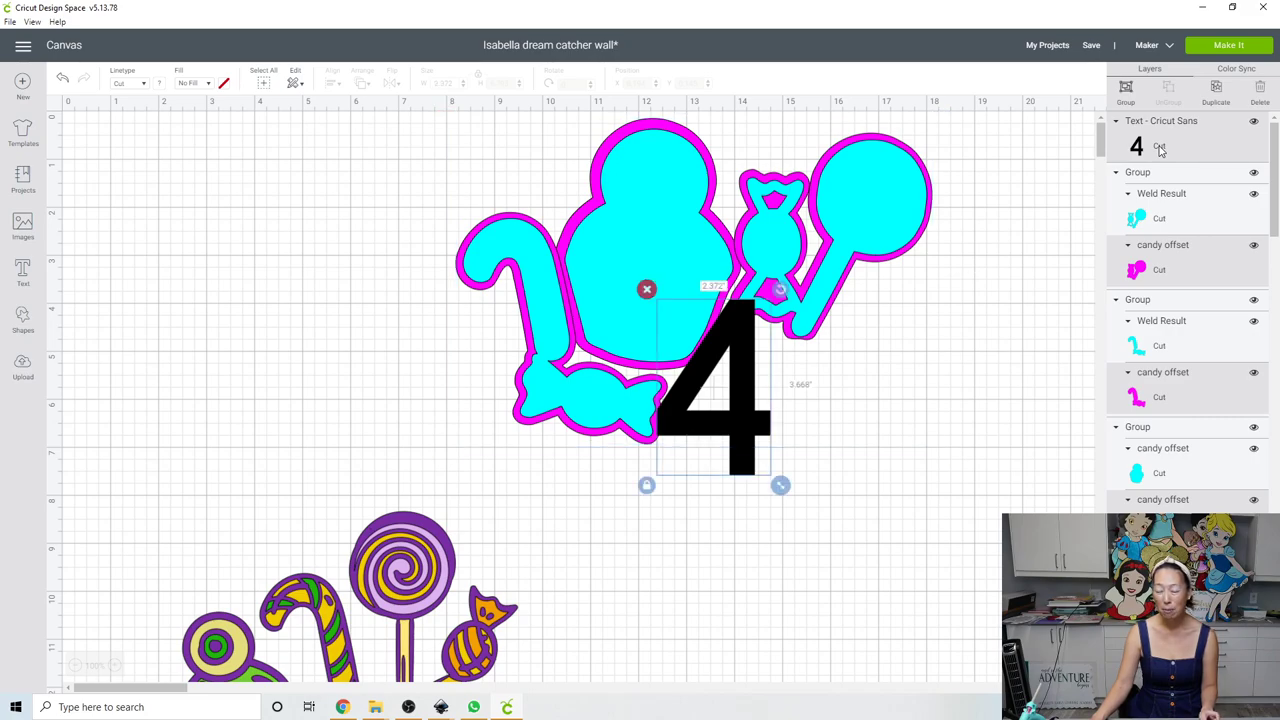
click(1222, 103)
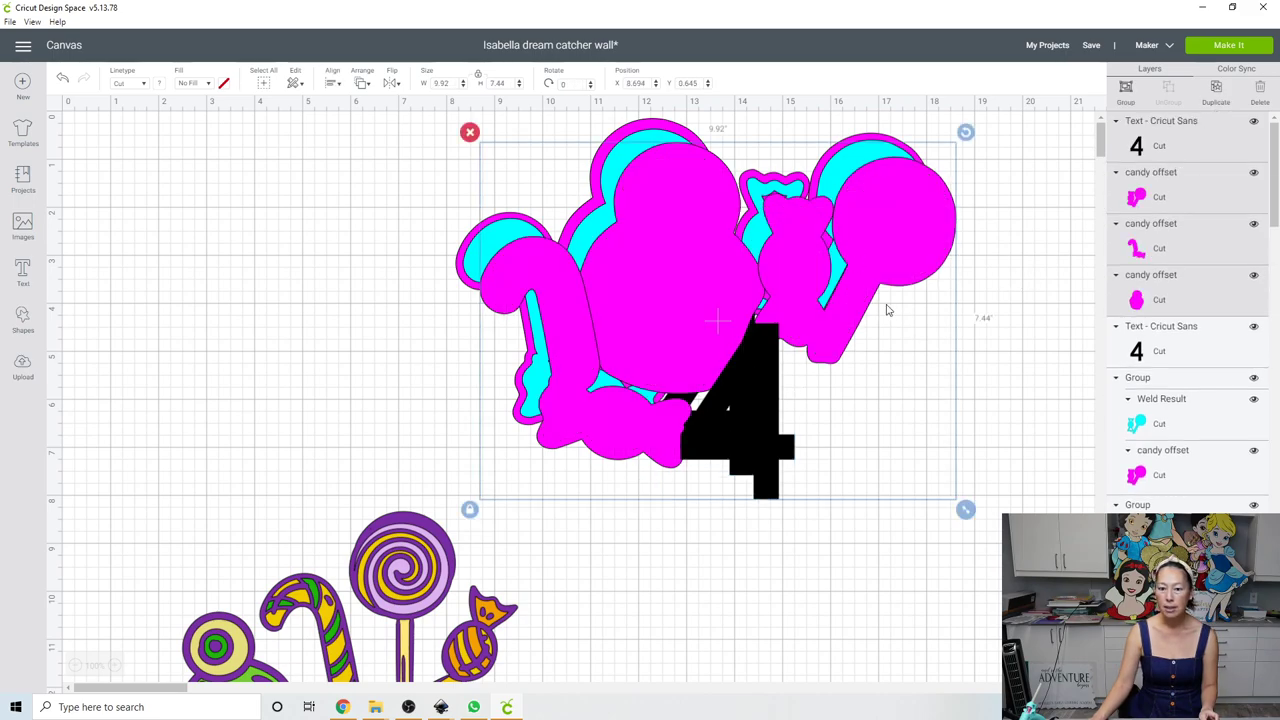
drag(886, 310, 980, 461)
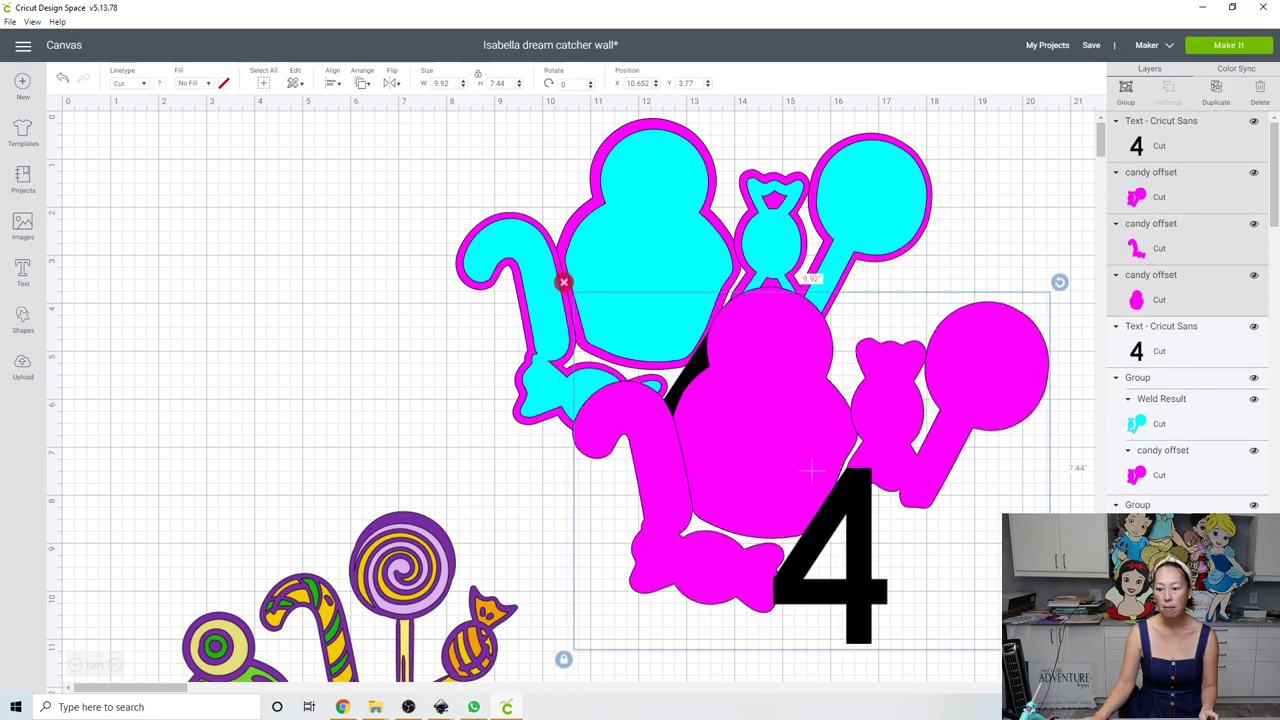
Weld the duplicated magenta layers and 4 into one shape and place it at about X 0.8, Y 0.4 in
key(Delete)
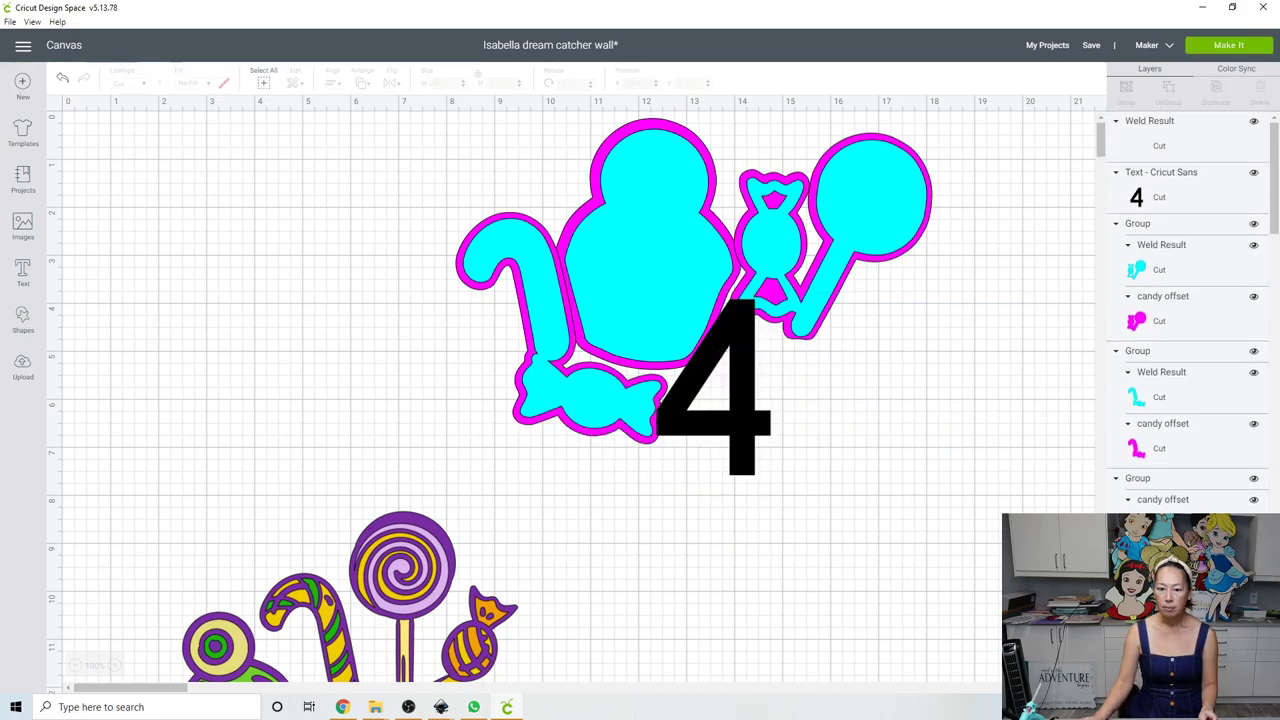
drag(931, 480, 457, 315)
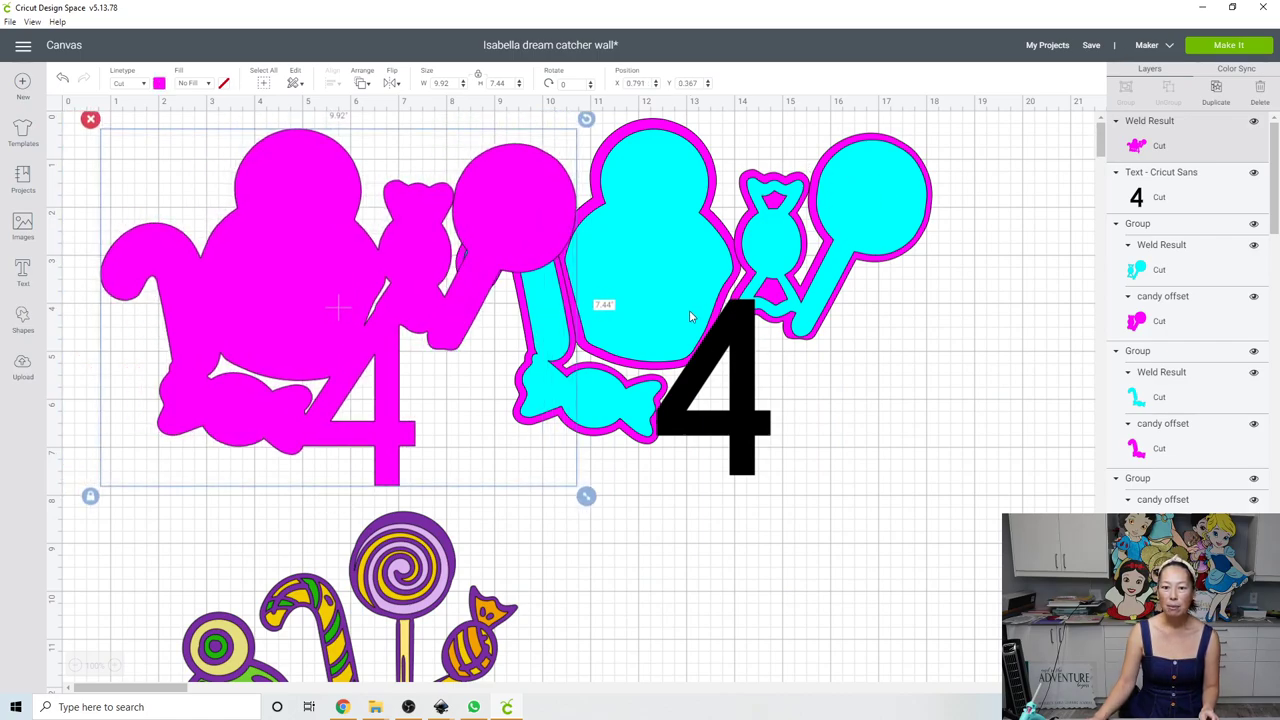
click(963, 545)
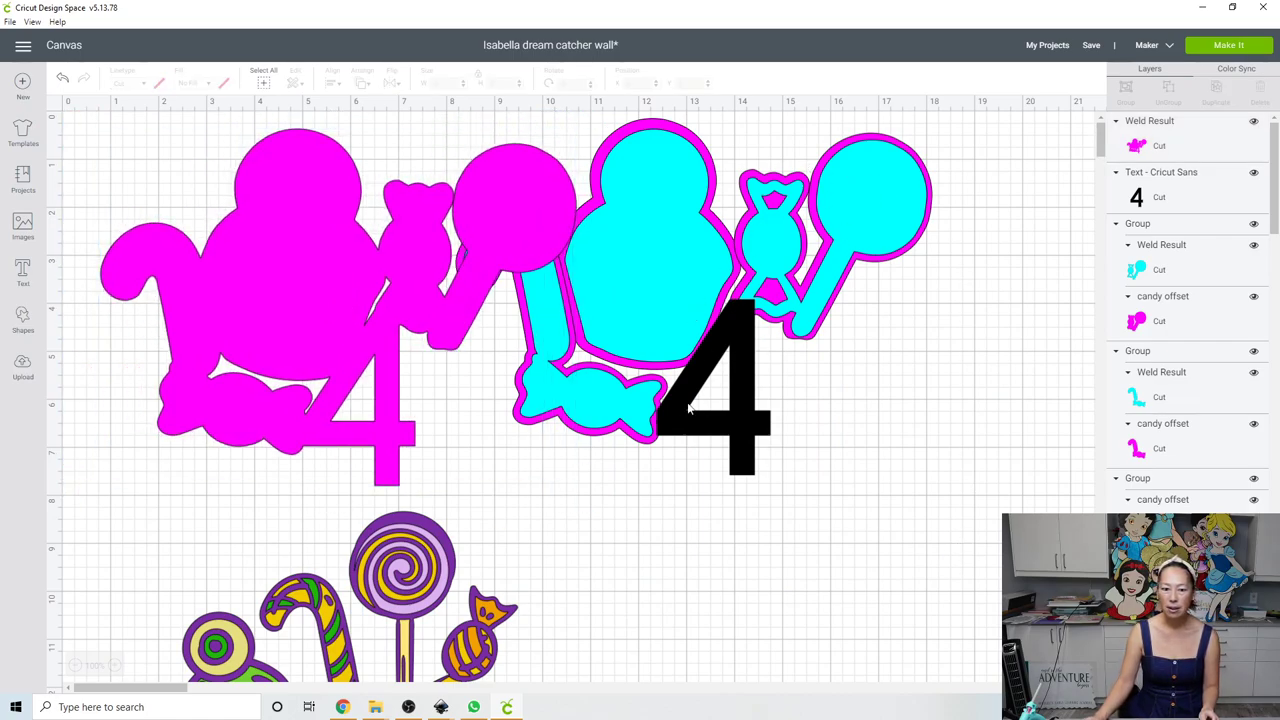
Bring the layered candy groups and the black 4 to the front and align them over the welded magenta shape at X 0.791, Y 0.367 in
drag(937, 550, 557, 306)
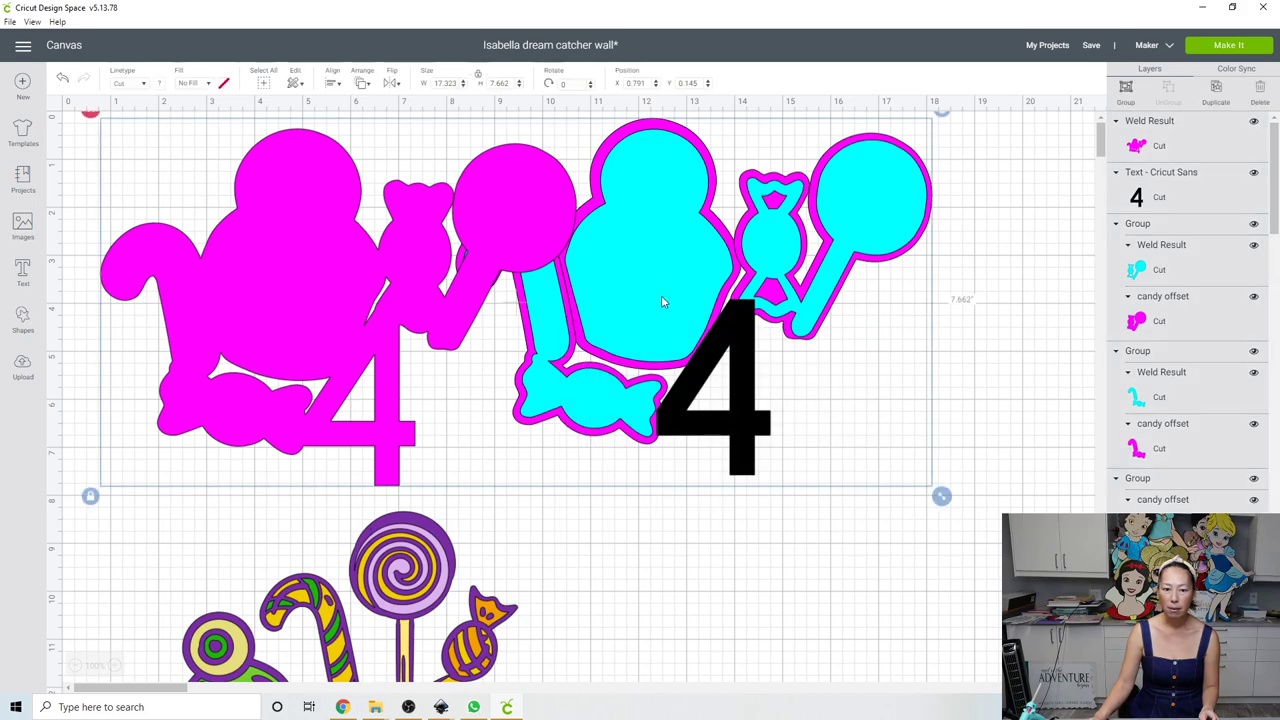
click(862, 609)
drag(898, 618, 741, 413)
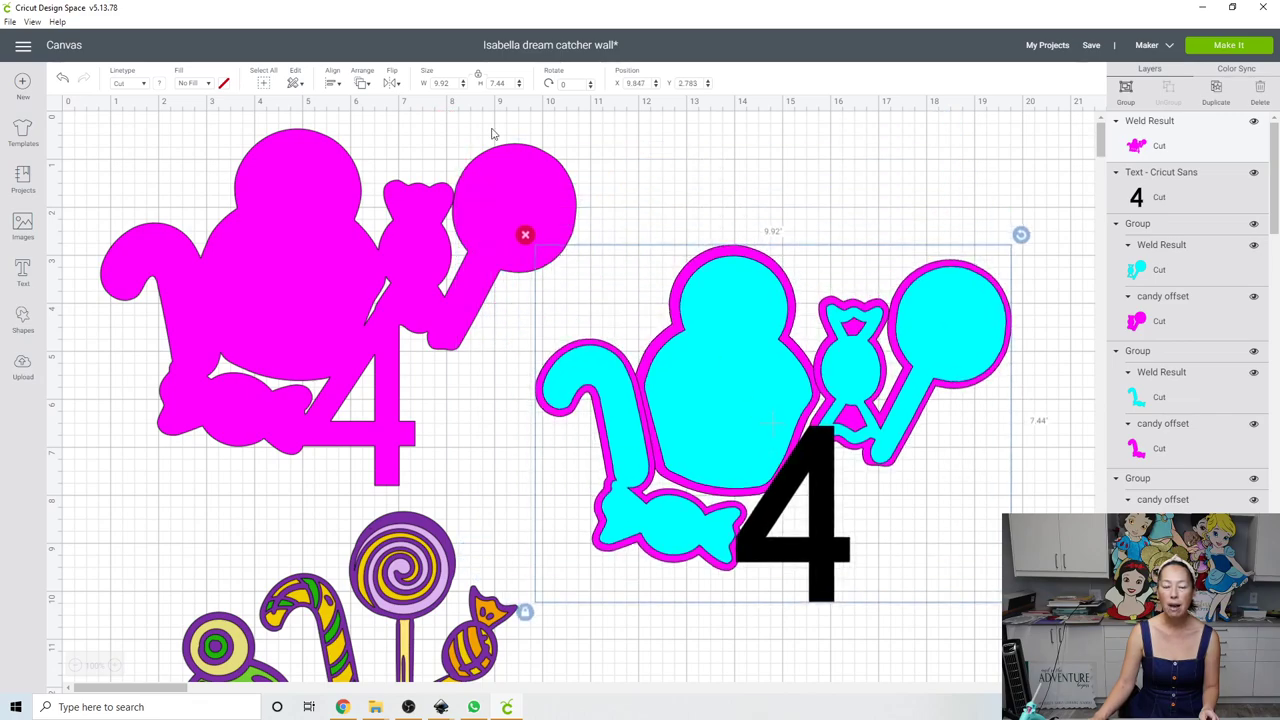
click(365, 88)
click(380, 163)
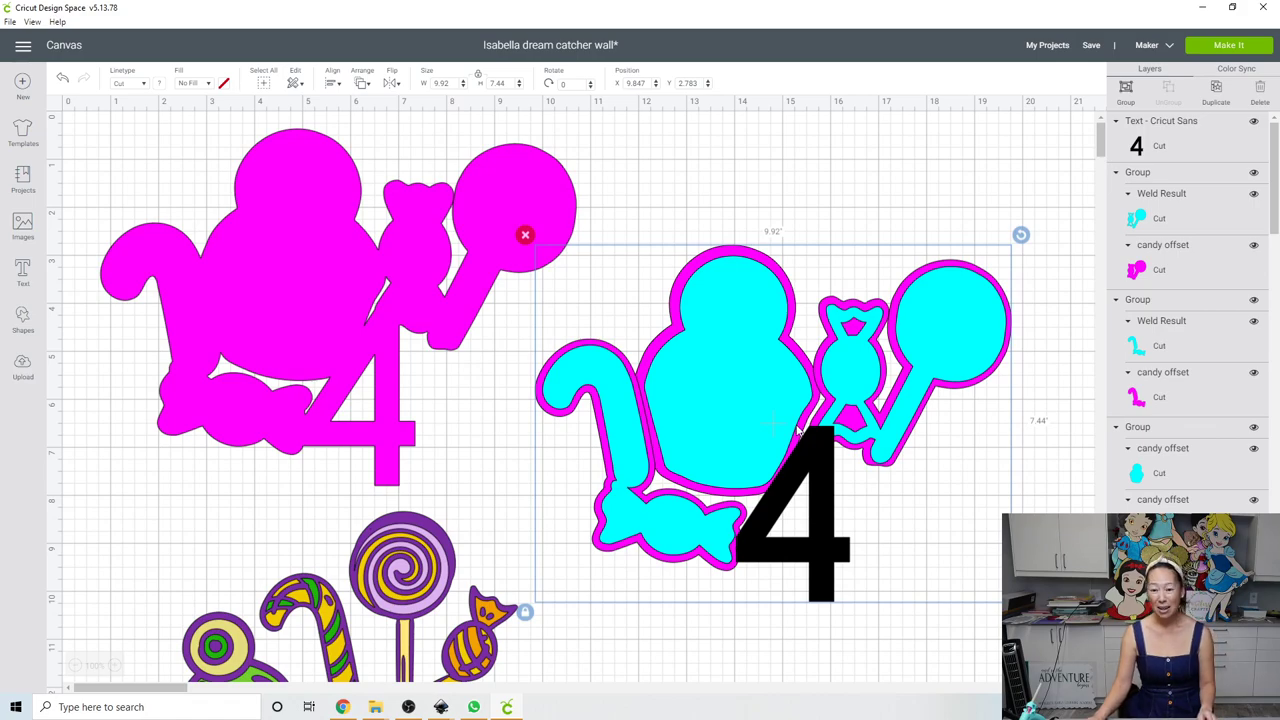
drag(817, 434, 370, 300)
drag(371, 308, 381, 317)
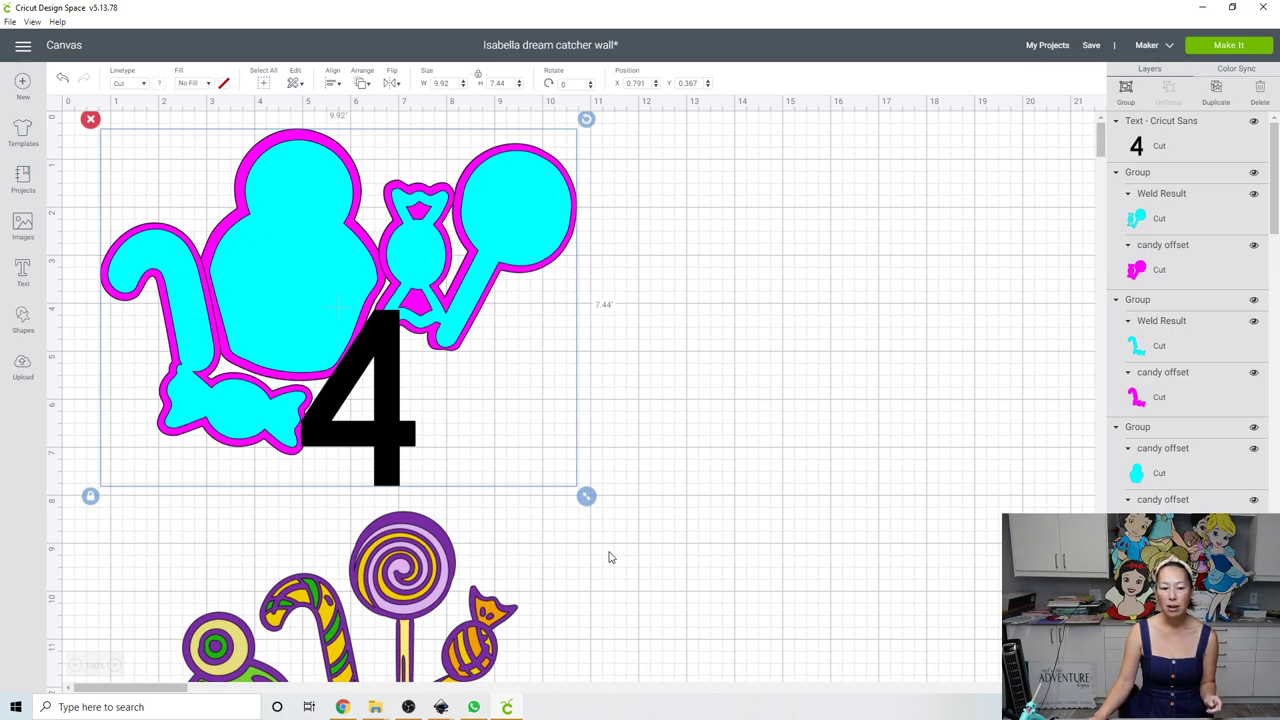
scroll(606, 554, down, 5)
drag(491, 560, 202, 346)
scroll(1200, 170, down, 3)
scroll(1180, 220, down, 1)
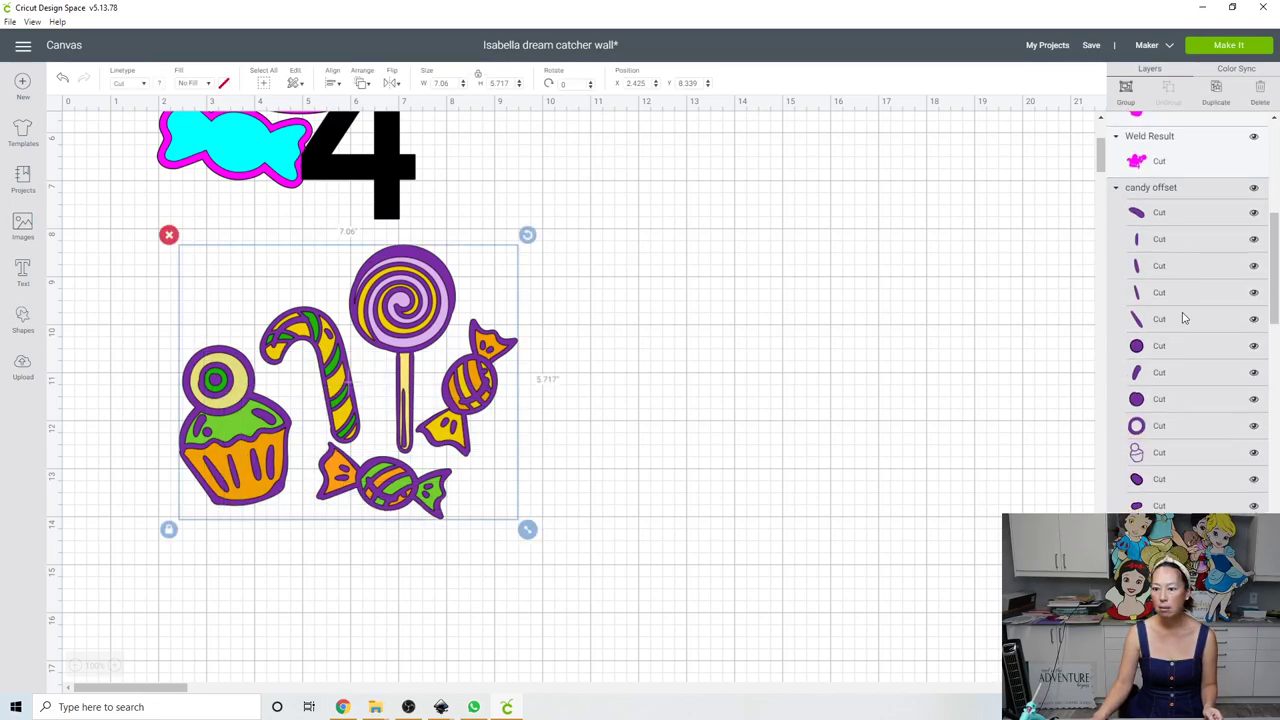
scroll(1185, 343, down, 10)
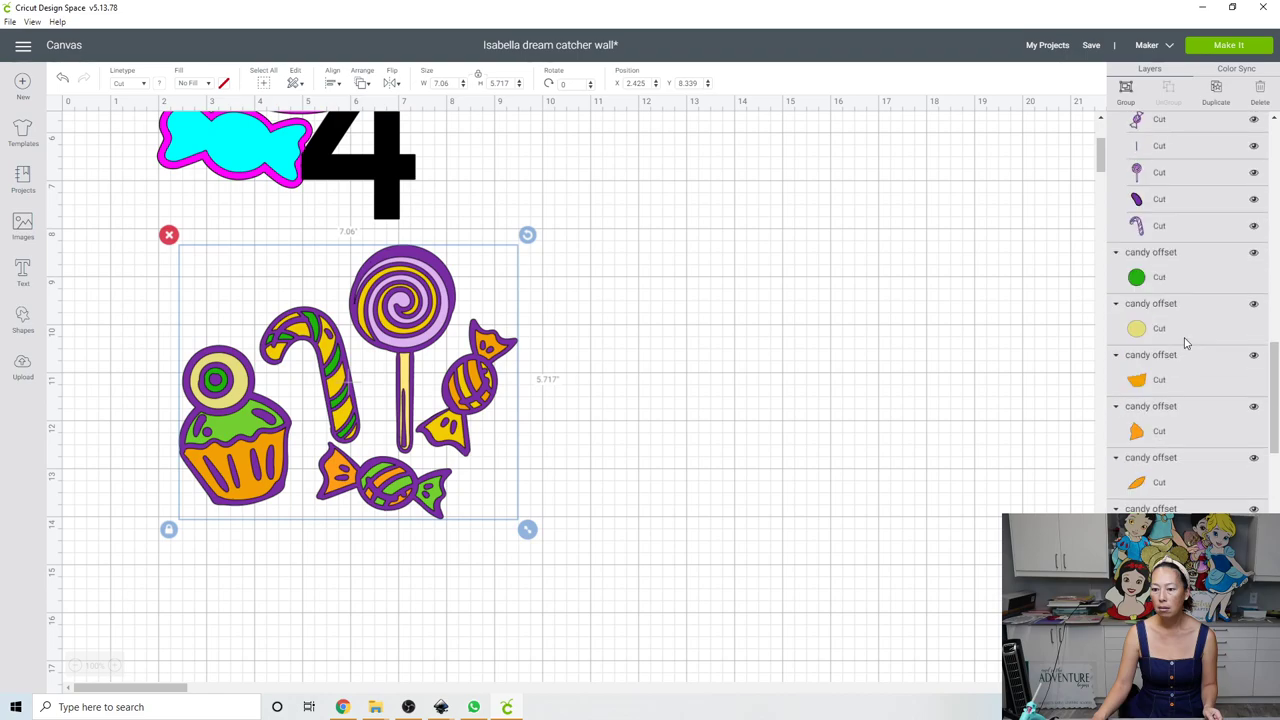
click(1162, 277)
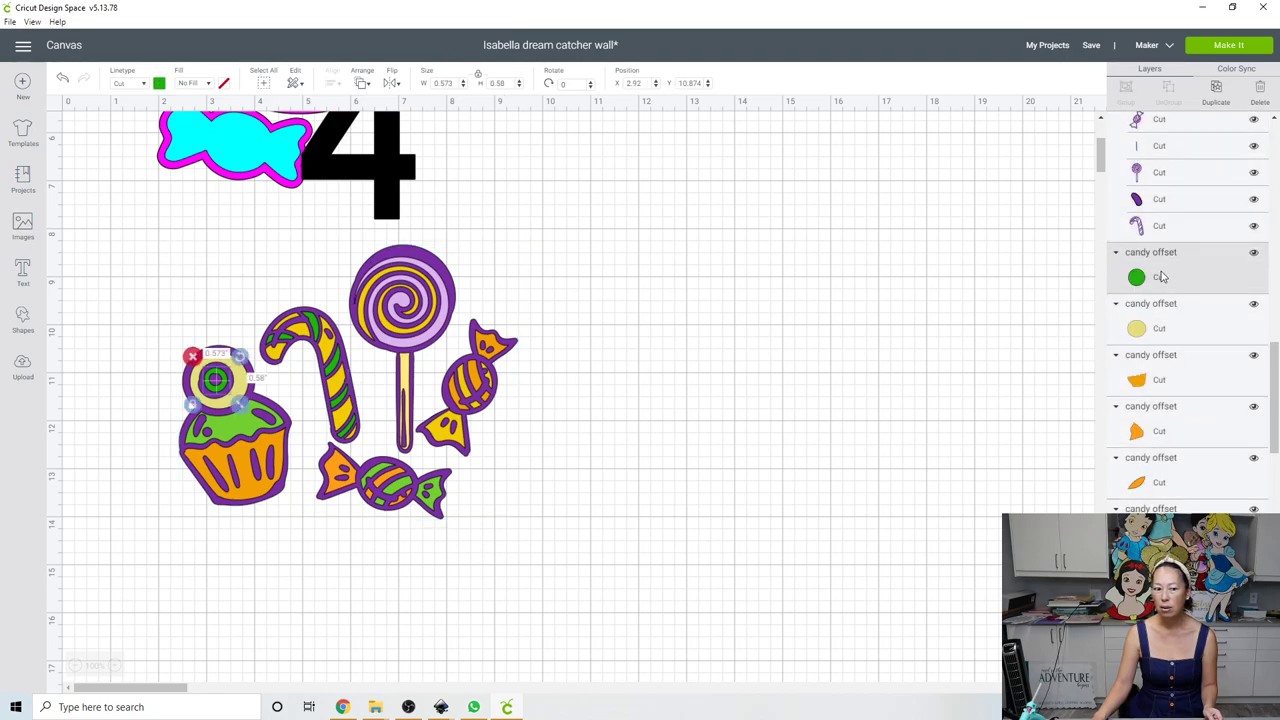
click(830, 410)
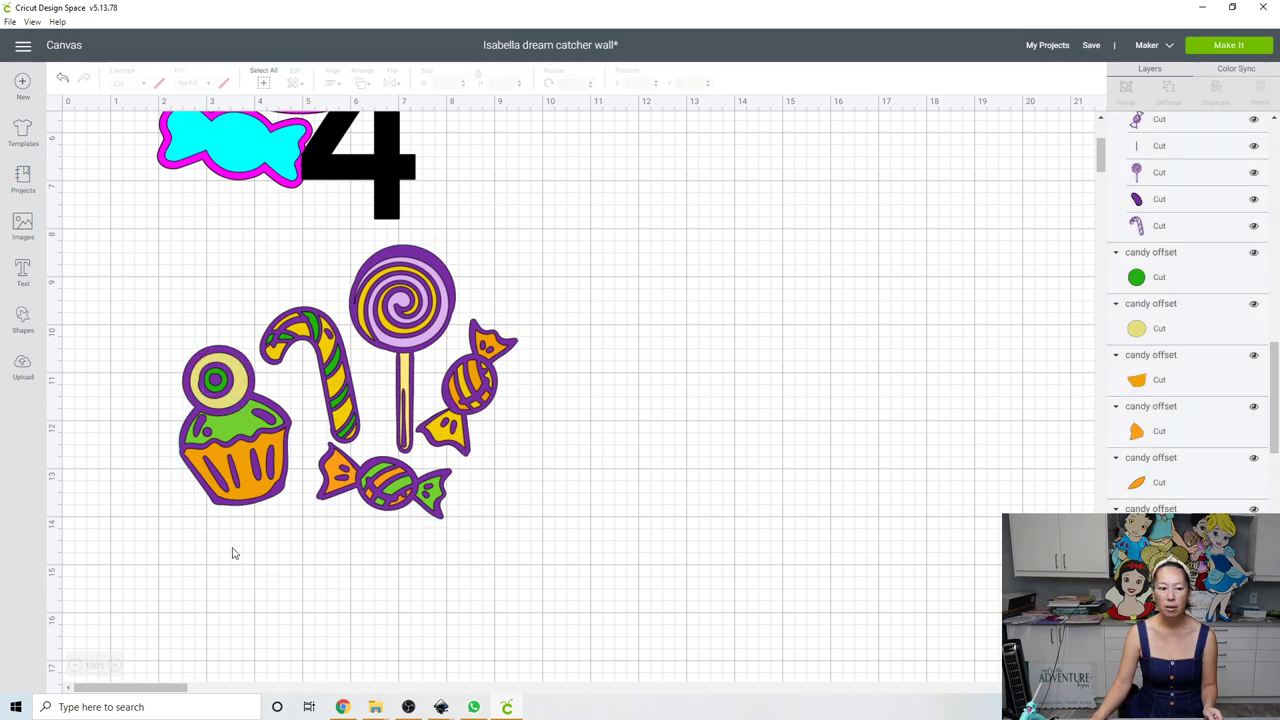
drag(239, 557, 163, 400)
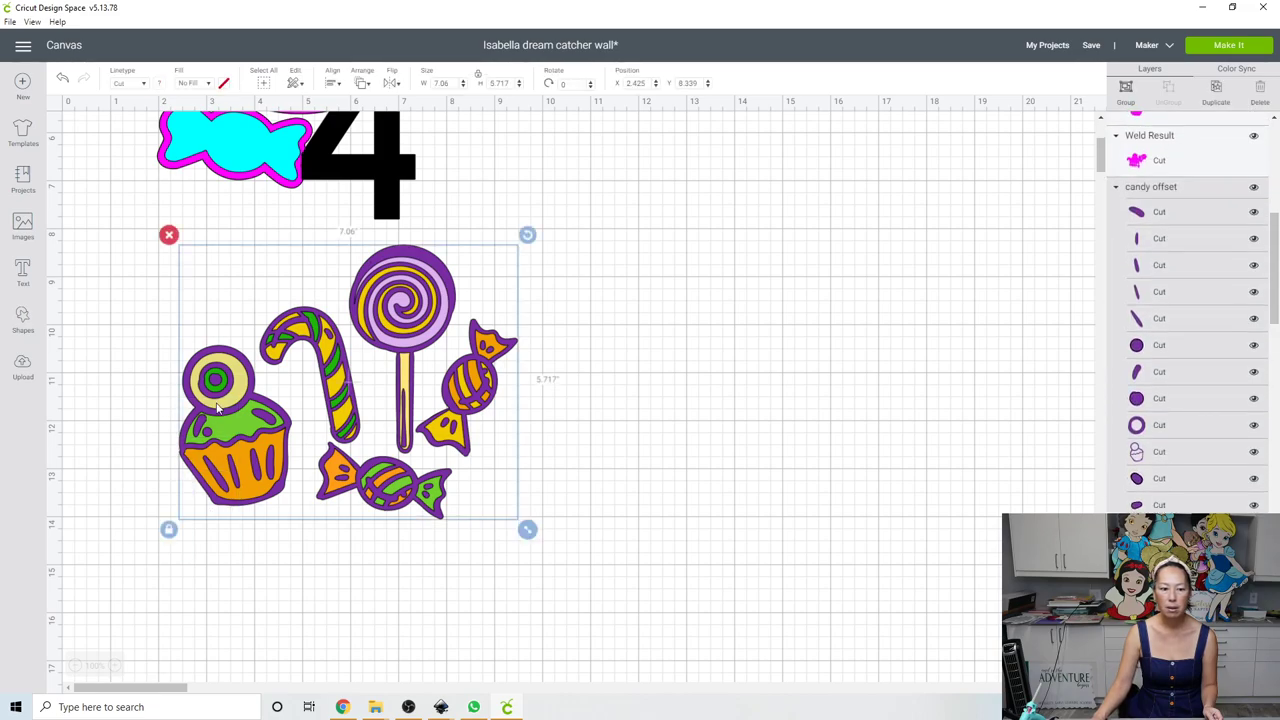
drag(318, 477, 436, 489)
click(63, 77)
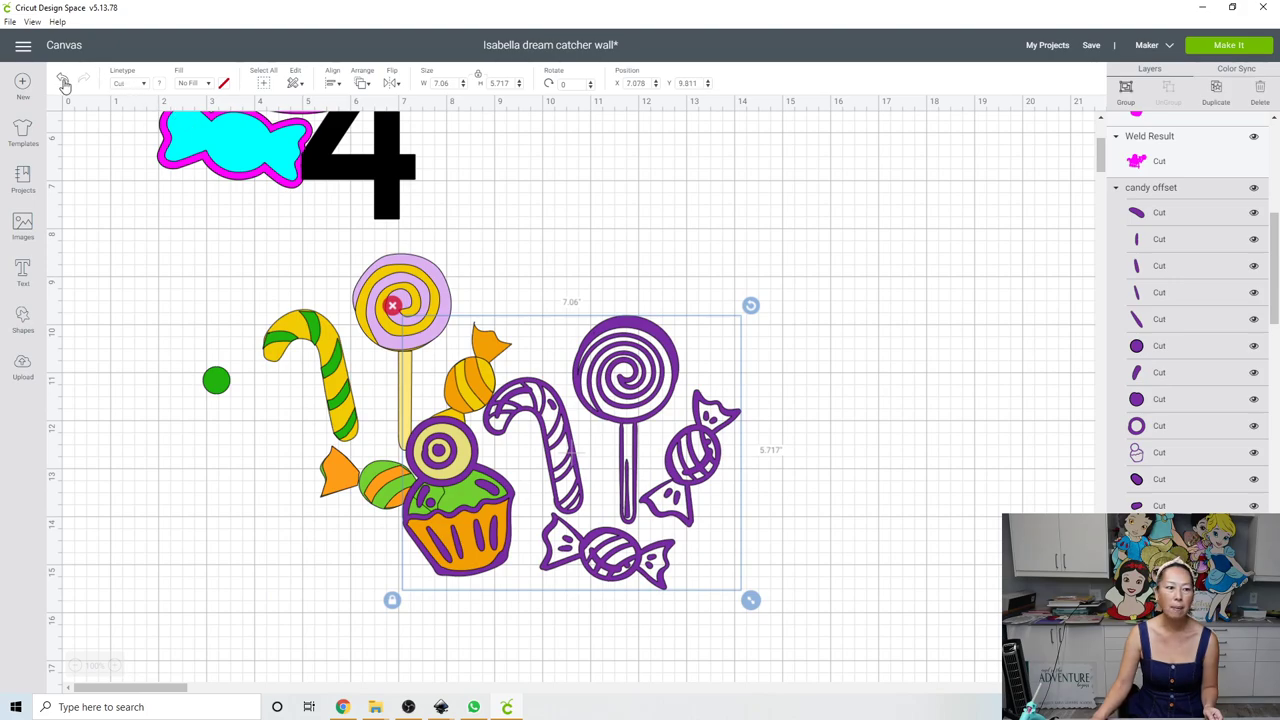
click(63, 77)
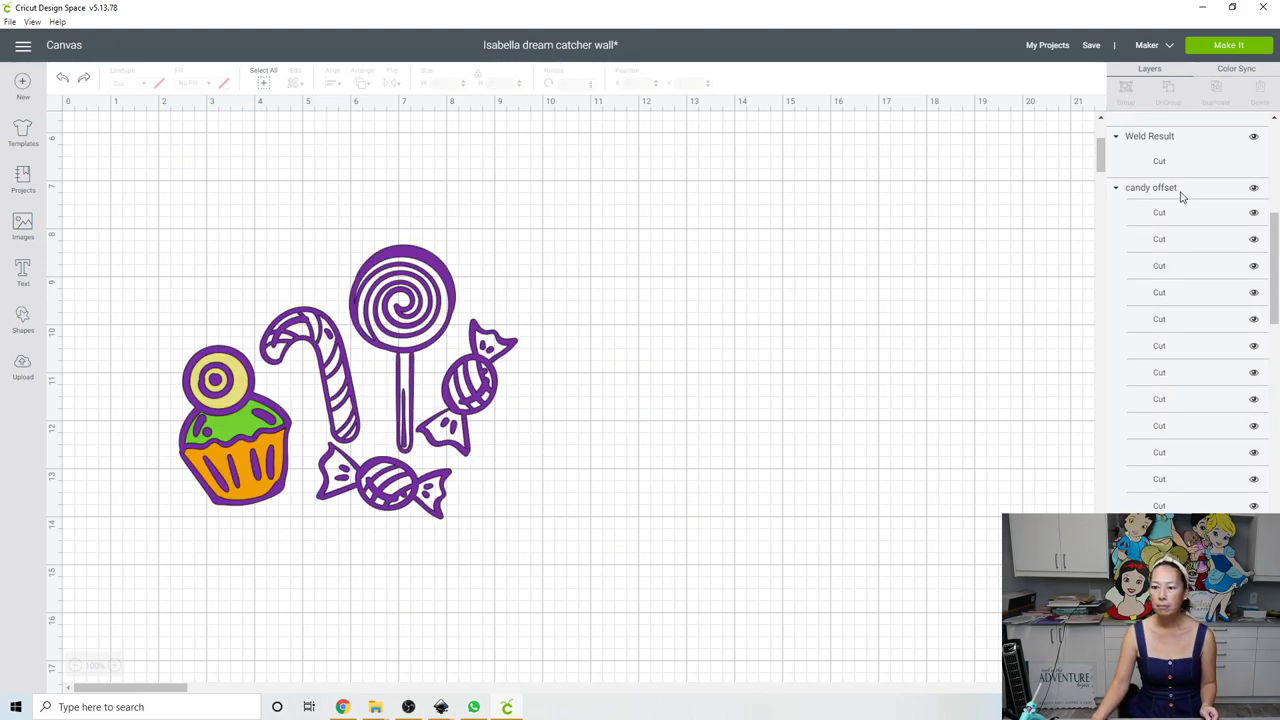
Ungroup the purple outline layer of the coloured candy artwork into separate pieces
click(1179, 195)
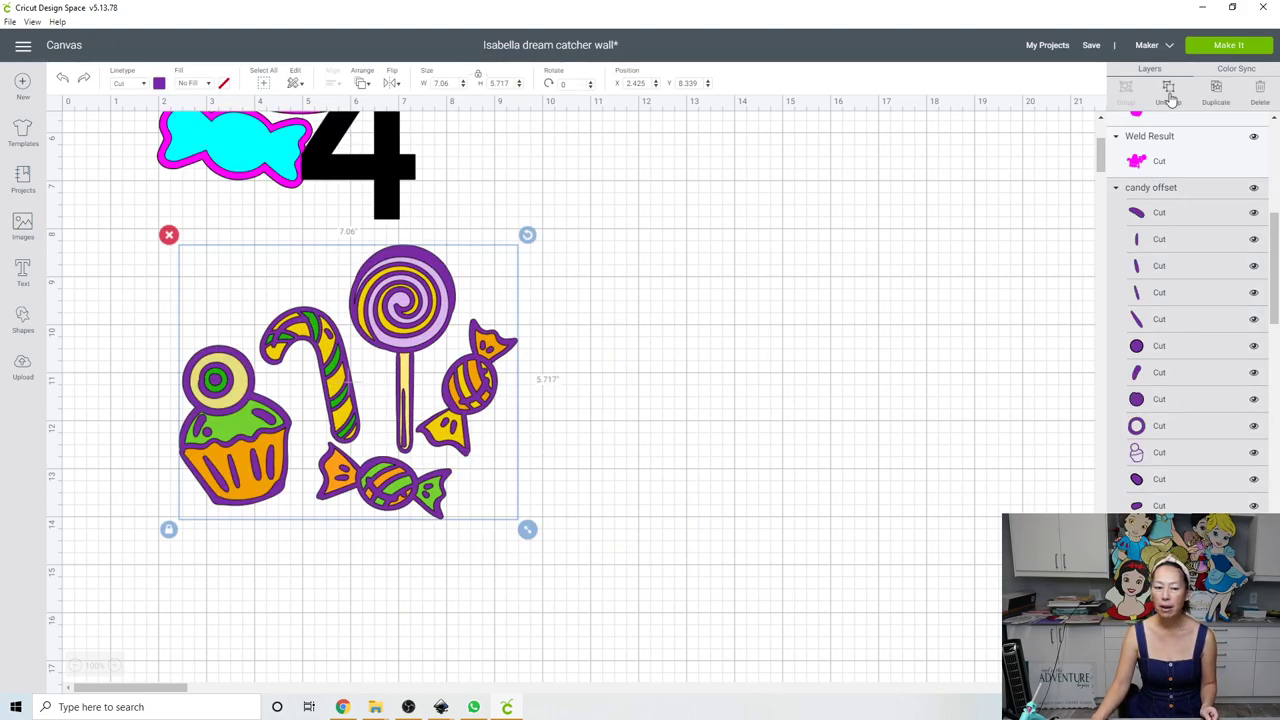
click(1172, 104)
click(247, 596)
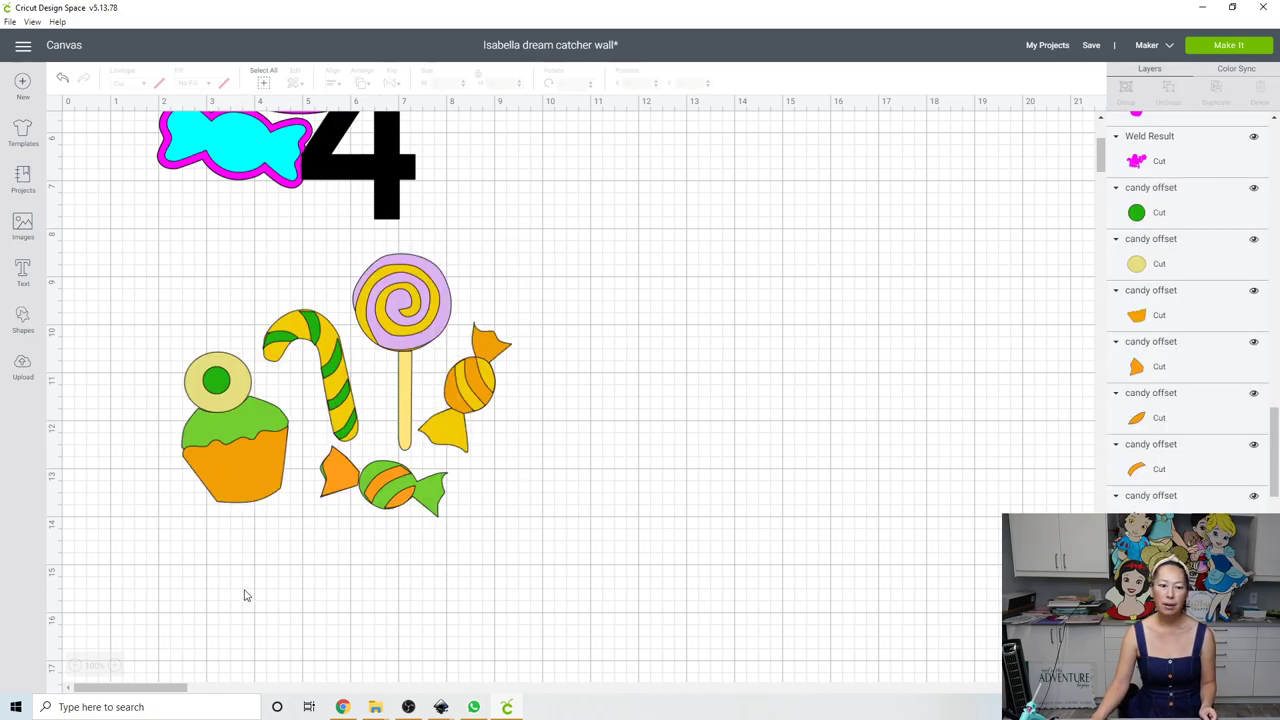
Move the coloured cupcake's pieces away from the other candies to about X 11.1, Y 8.0 in and group them
drag(167, 358, 271, 557)
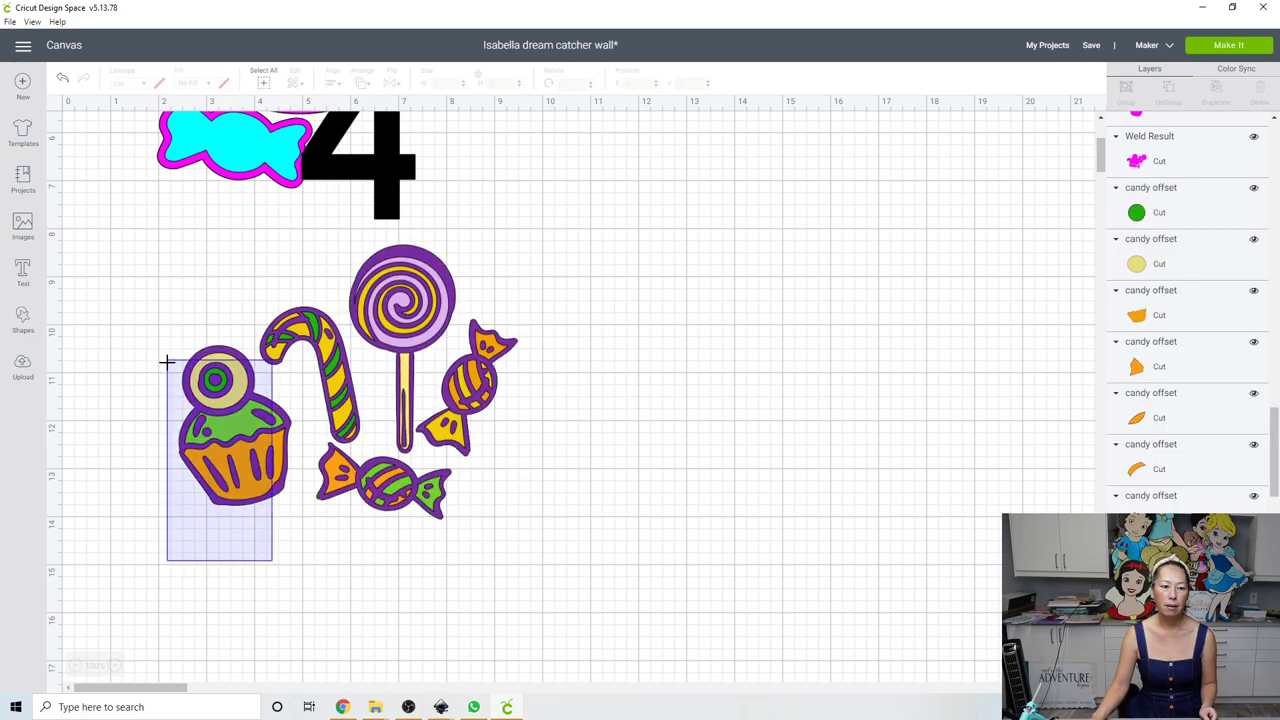
click(179, 385)
click(222, 408)
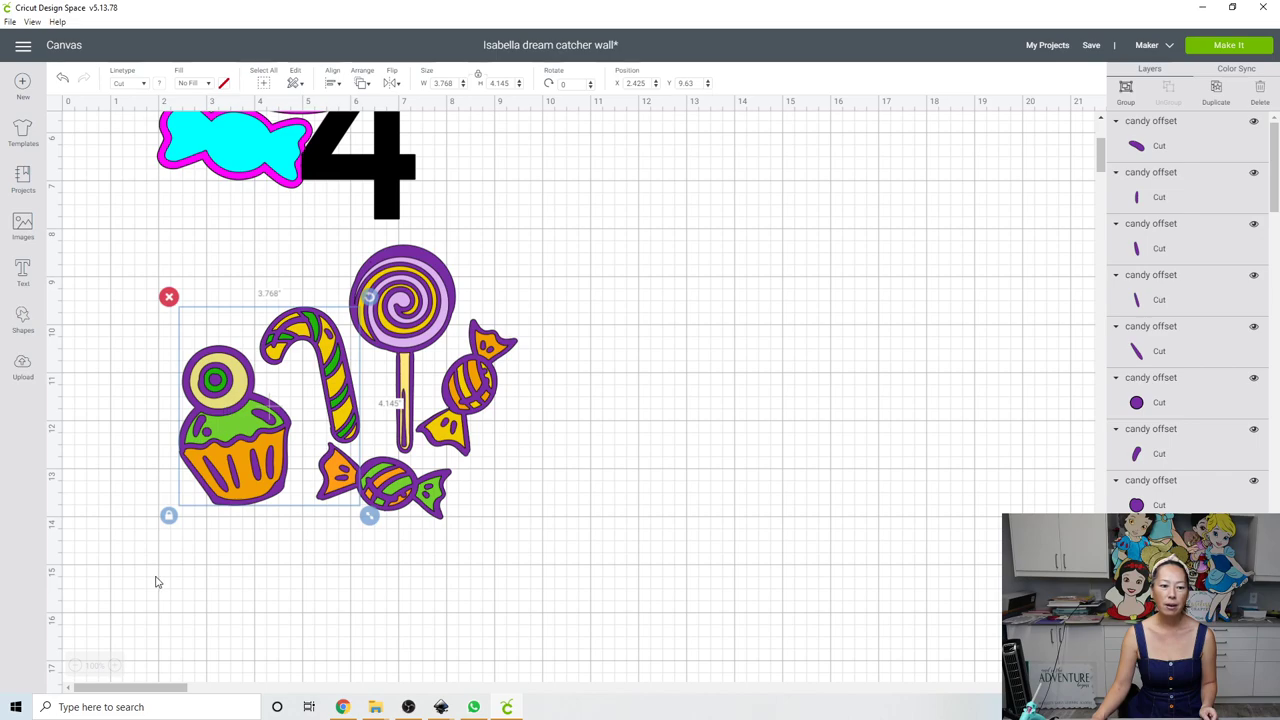
click(212, 558)
drag(214, 552, 187, 378)
click(208, 400)
mouse_move(230, 420)
mouse_down()
mouse_move(275, 343)
mouse_move(510, 303)
mouse_up()
drag(601, 259, 722, 268)
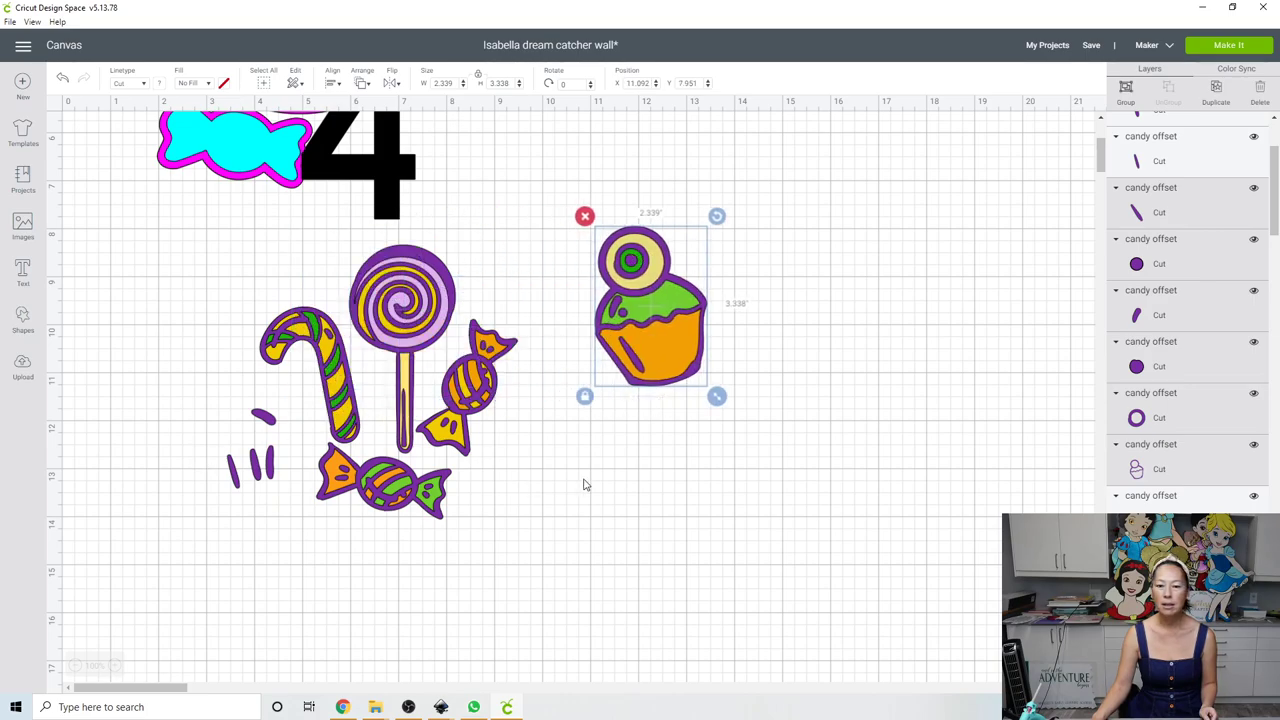
scroll(579, 483, up, 5)
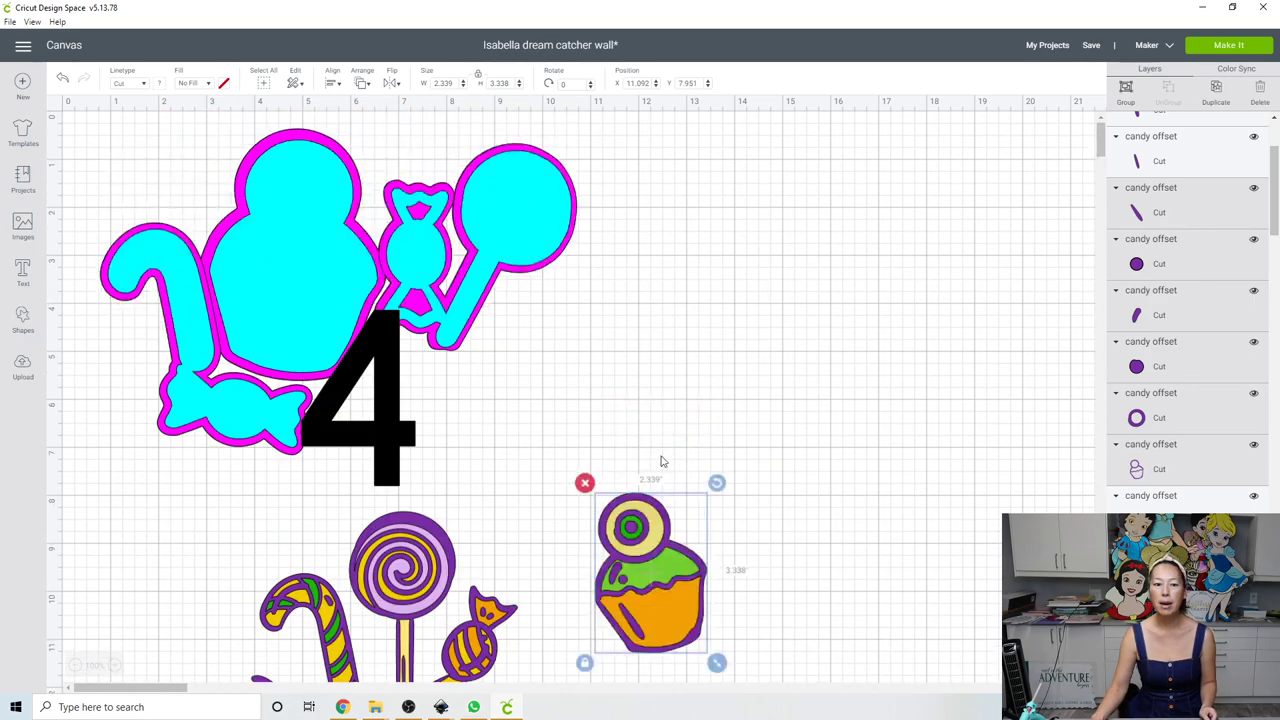
click(1127, 92)
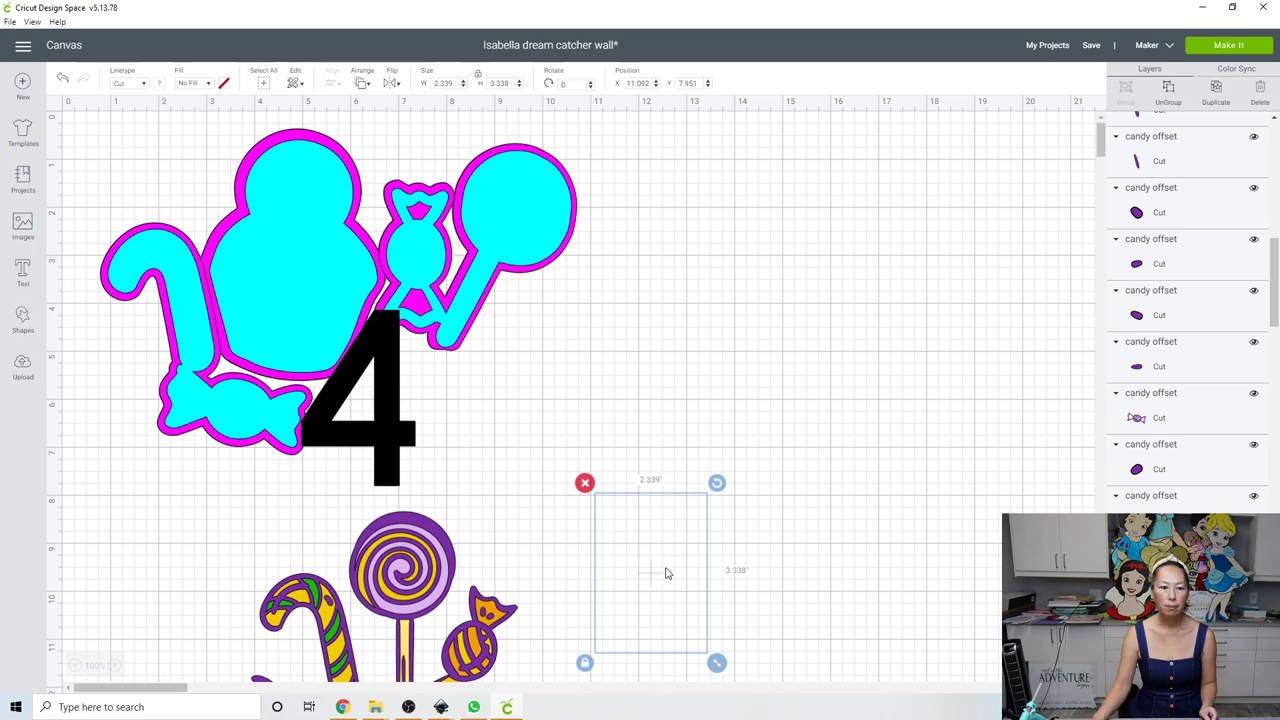
Place the coloured cupcake group on the cyan cupcake outline and rotate it to about 20° so it stands upright
drag(643, 540, 305, 240)
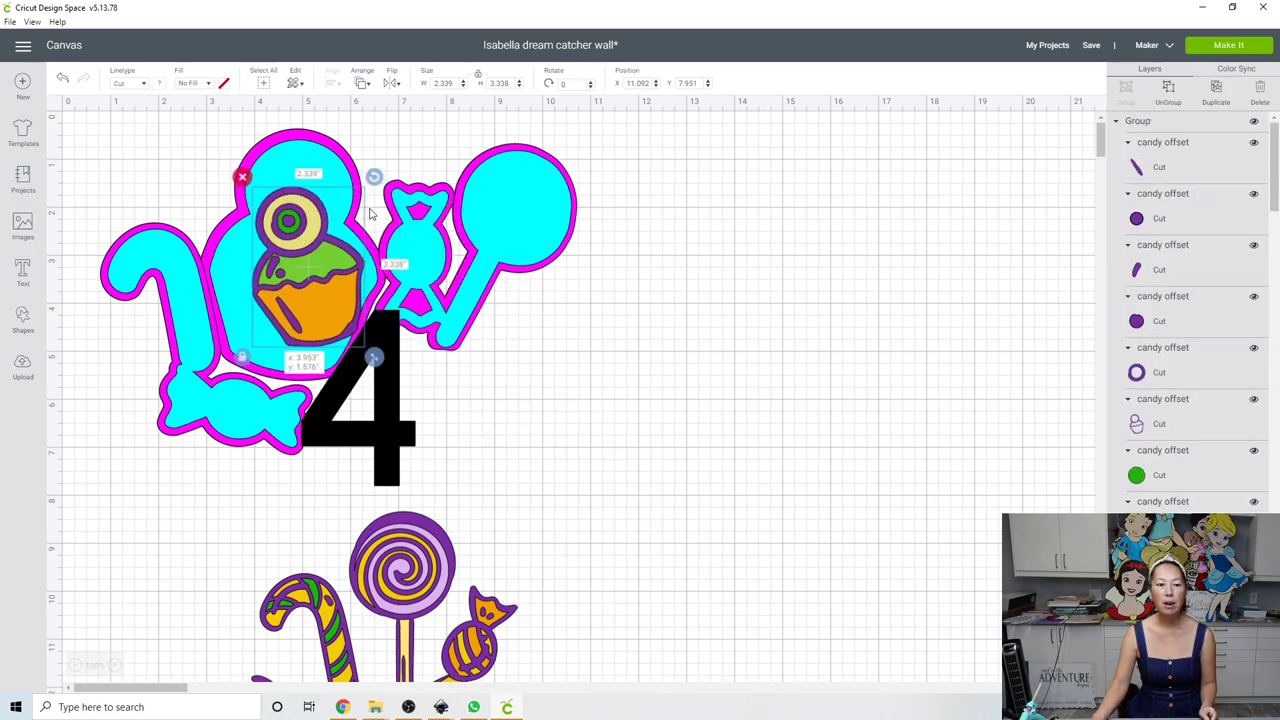
drag(378, 183, 402, 210)
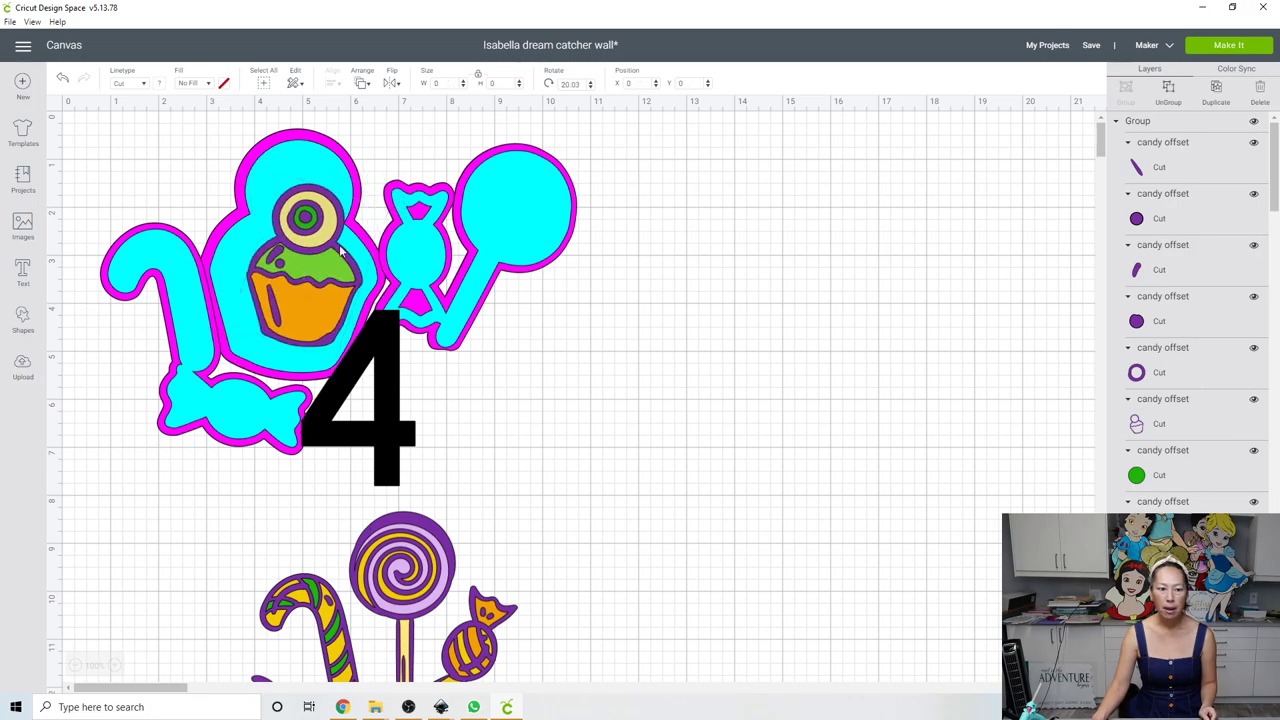
drag(314, 260, 304, 232)
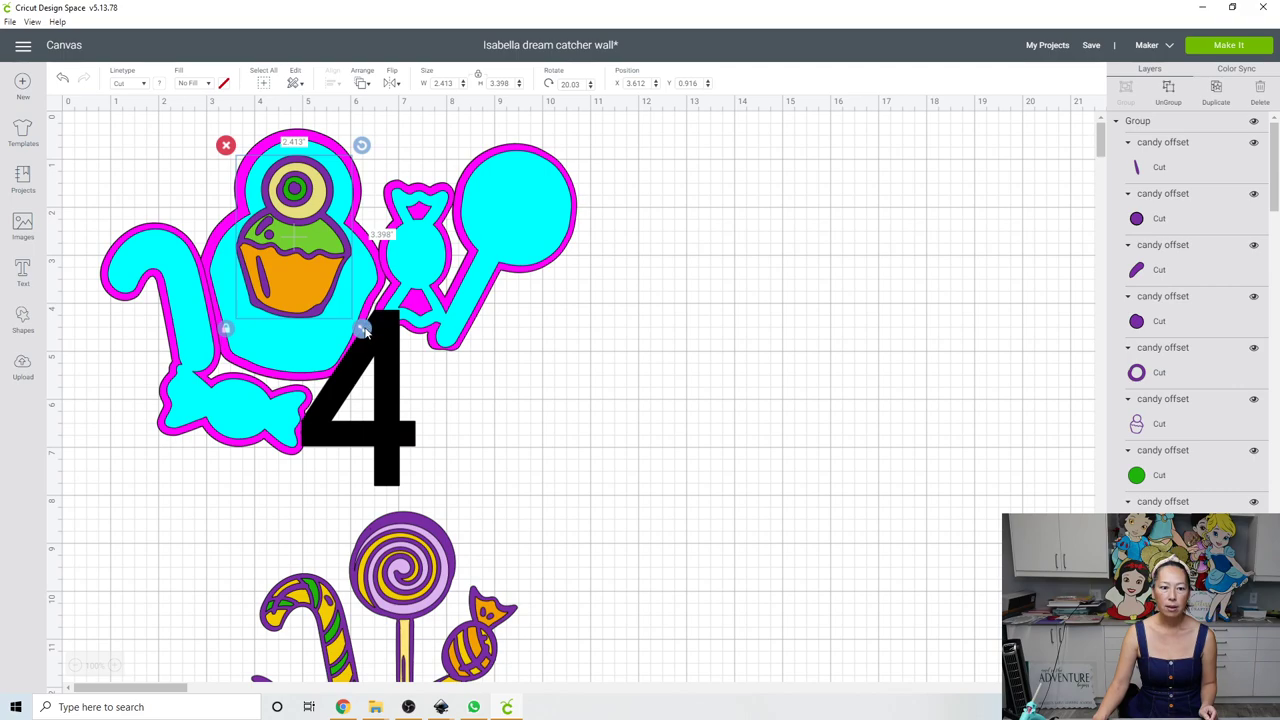
Enlarge the cupcake group to about 3.05 × 4.30 in and centre it within its outline at about X 3.25, Y 0.90 in
drag(367, 328, 385, 362)
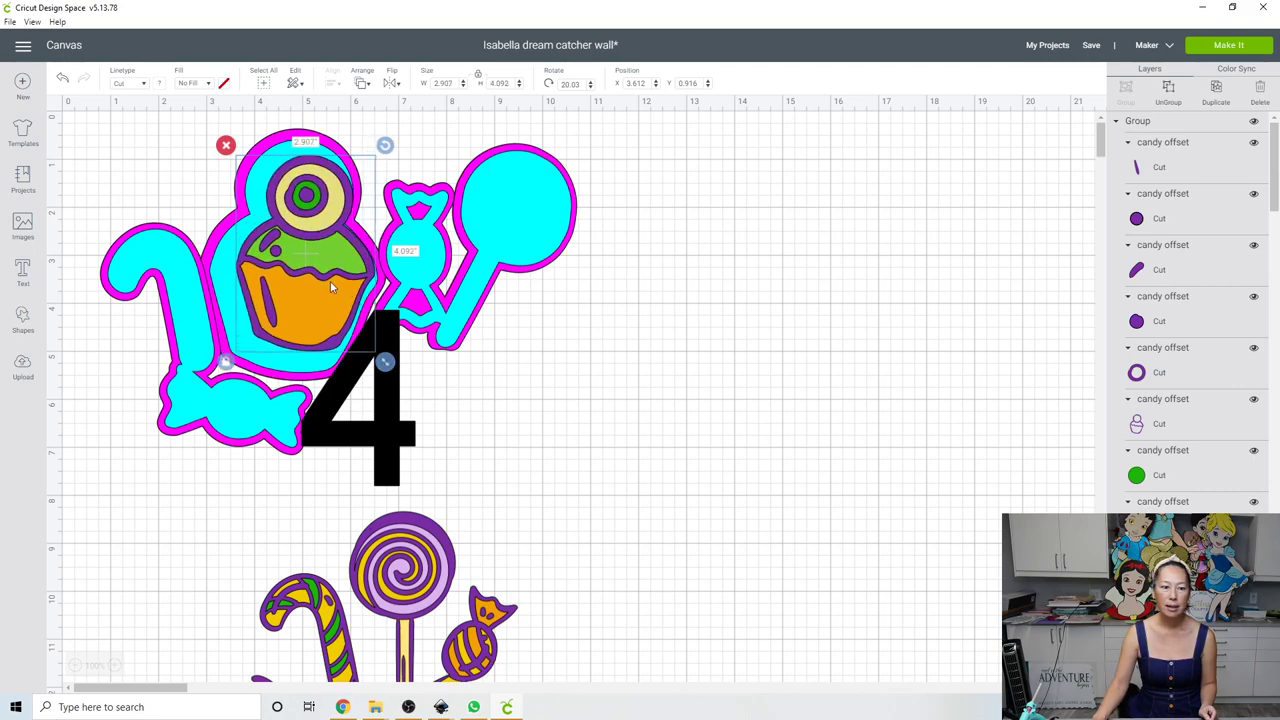
drag(341, 286, 321, 281)
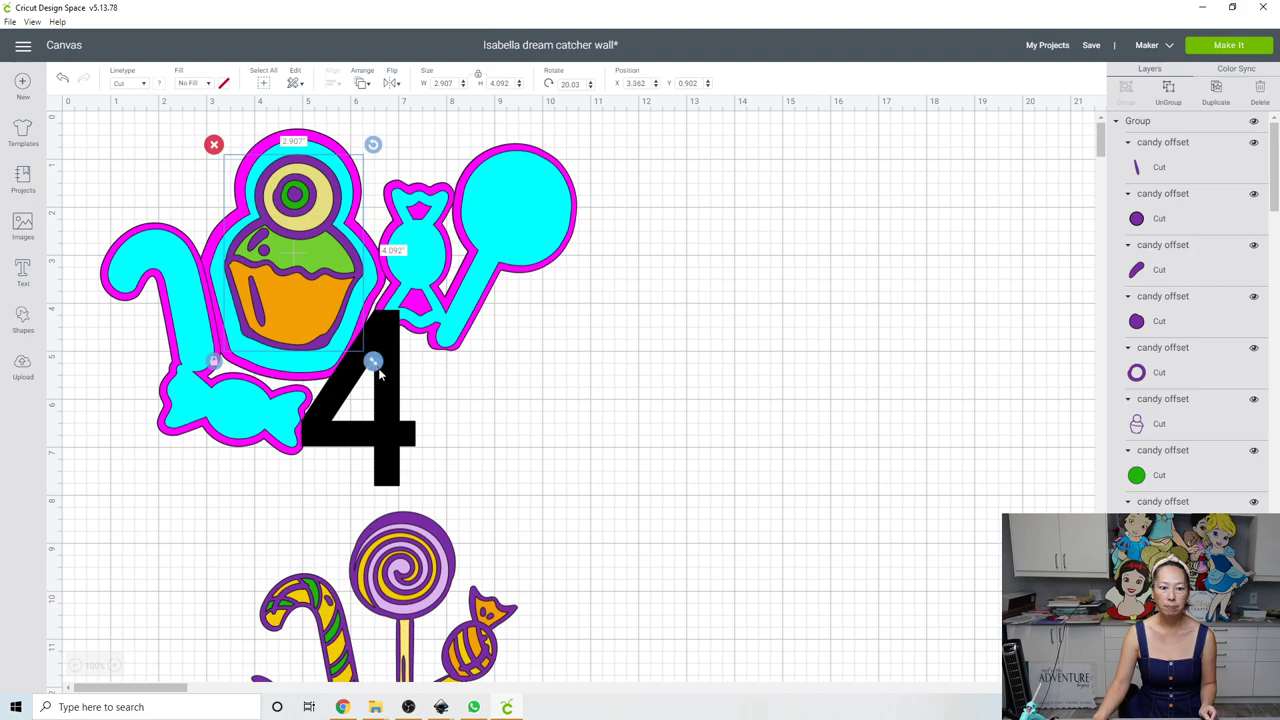
drag(378, 372, 385, 380)
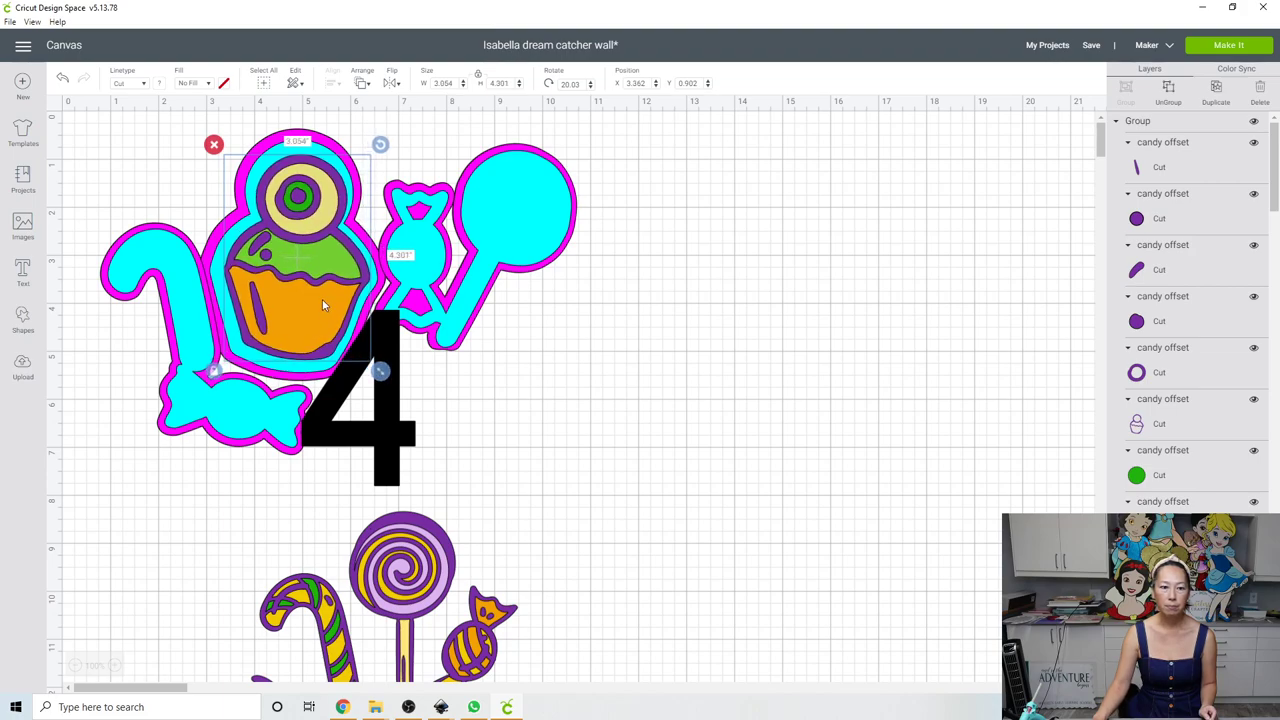
drag(316, 298, 310, 298)
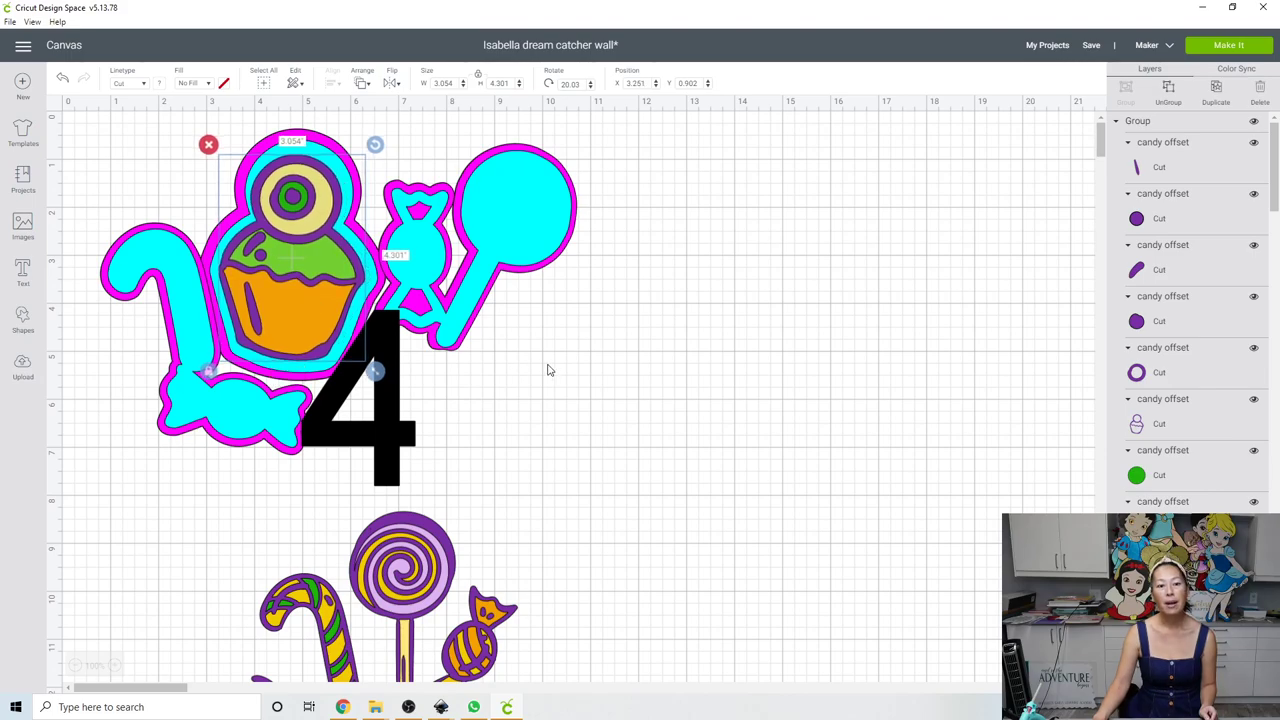
Bring the magenta welded backing to the front and move it clear of the candy layout to about X 11.39, Y 0.67 in
key(ctrl+a)
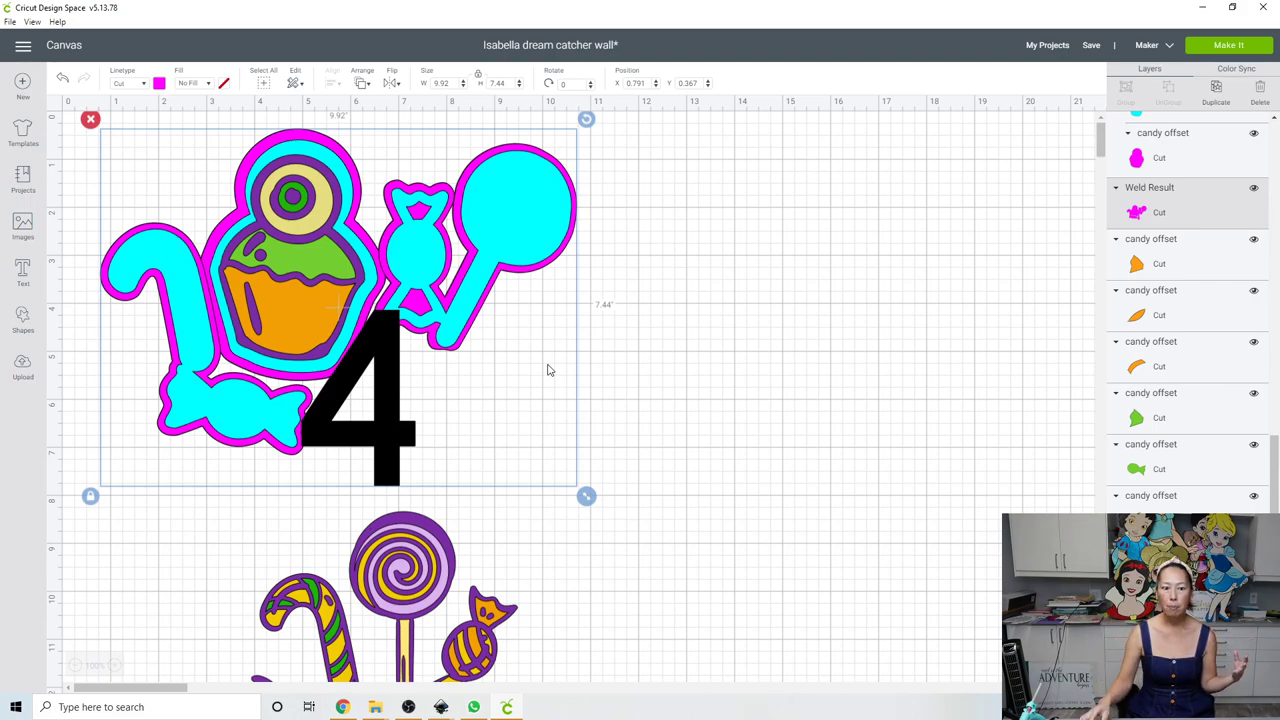
scroll(1270, 390, down, 5)
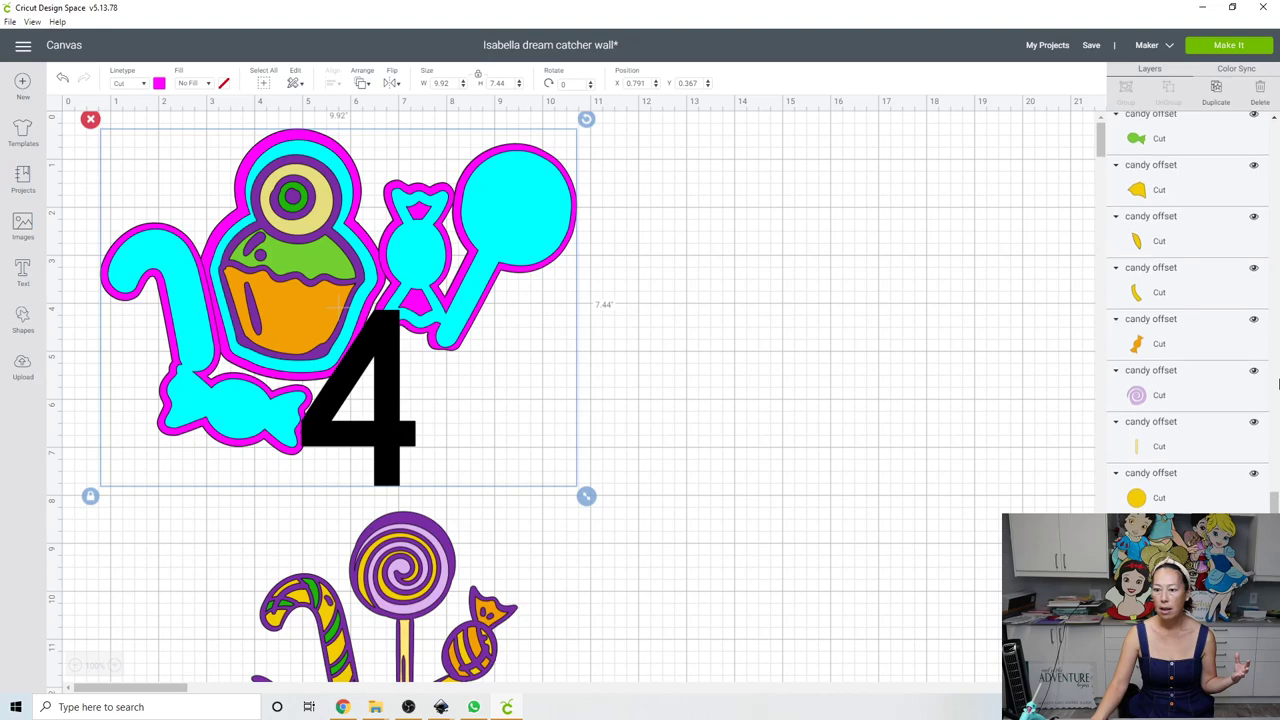
scroll(1278, 383, up, 3)
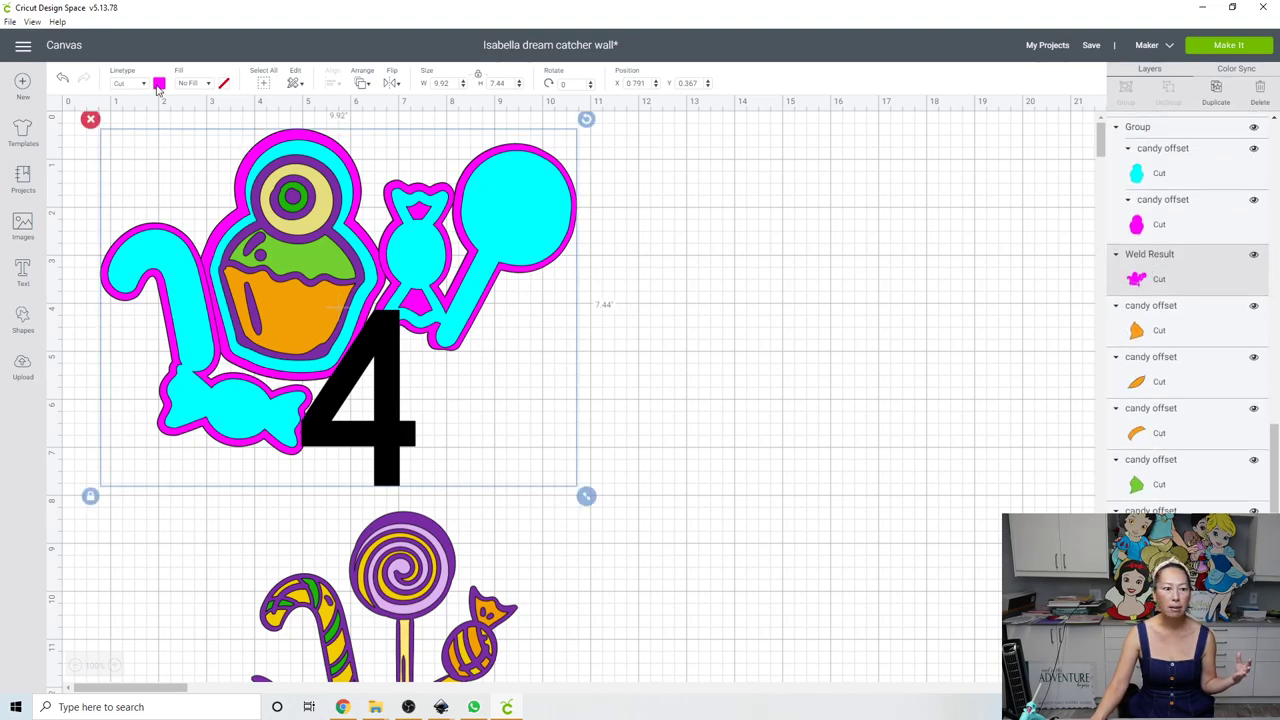
click(158, 84)
click(362, 84)
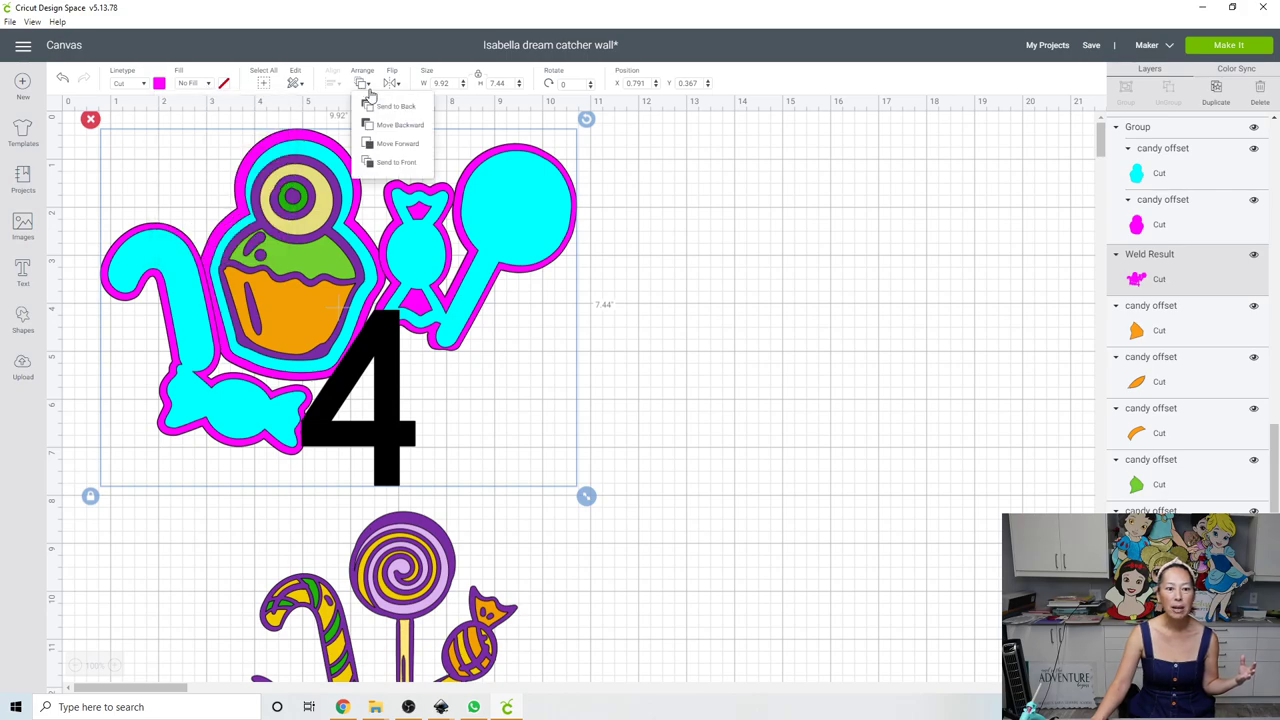
click(382, 163)
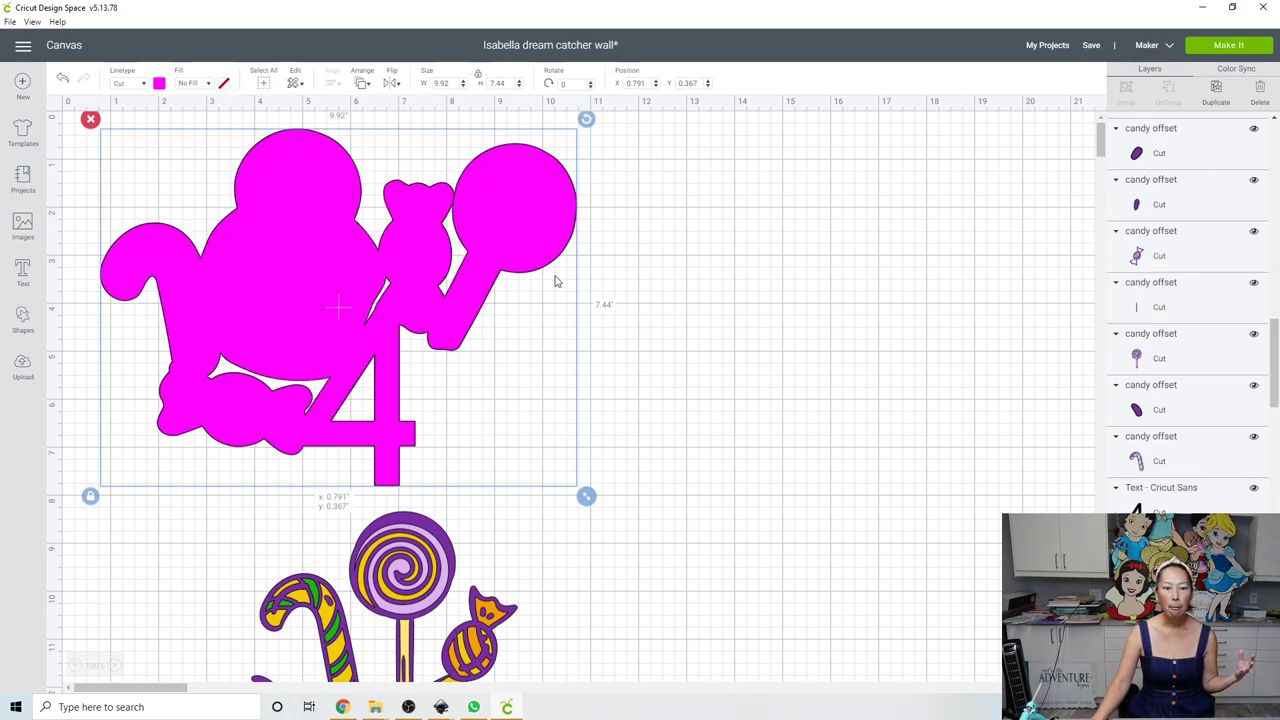
drag(521, 287, 854, 269)
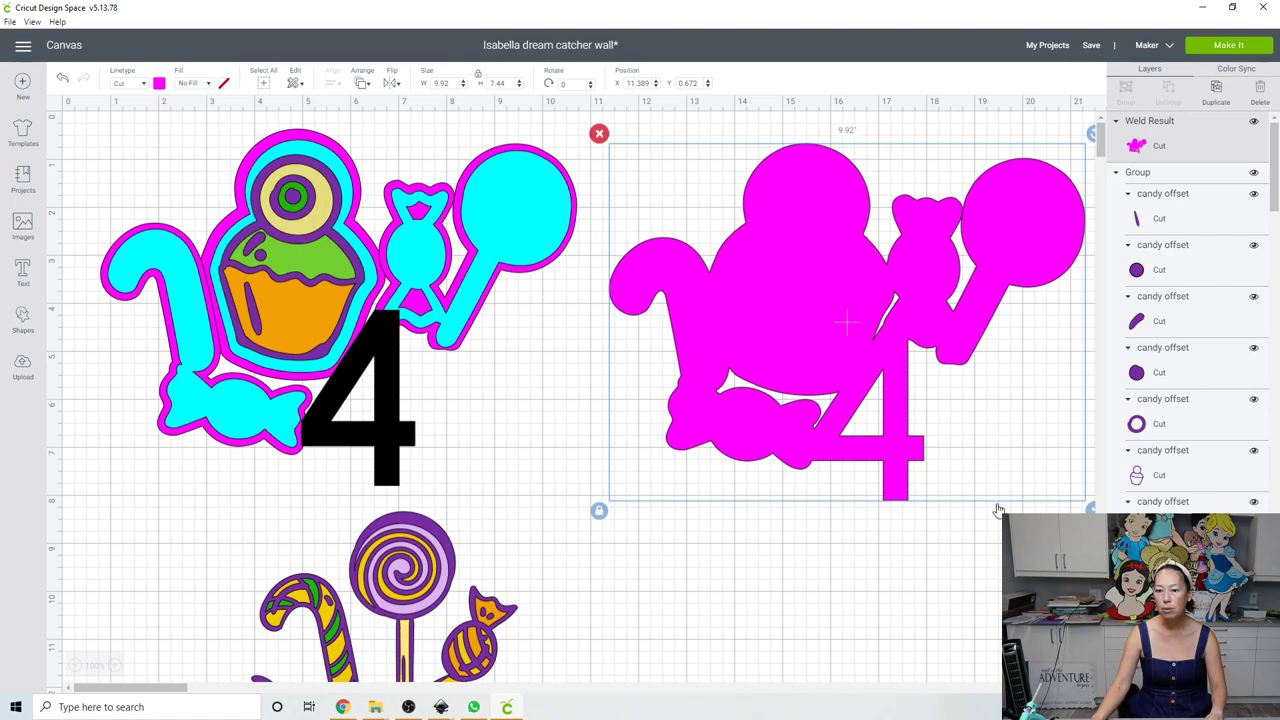
Hide all inner contours of the welded backing to make it solid, and shift it to about X 9.75, Y 0.74 in
click(1250, 678)
click(865, 443)
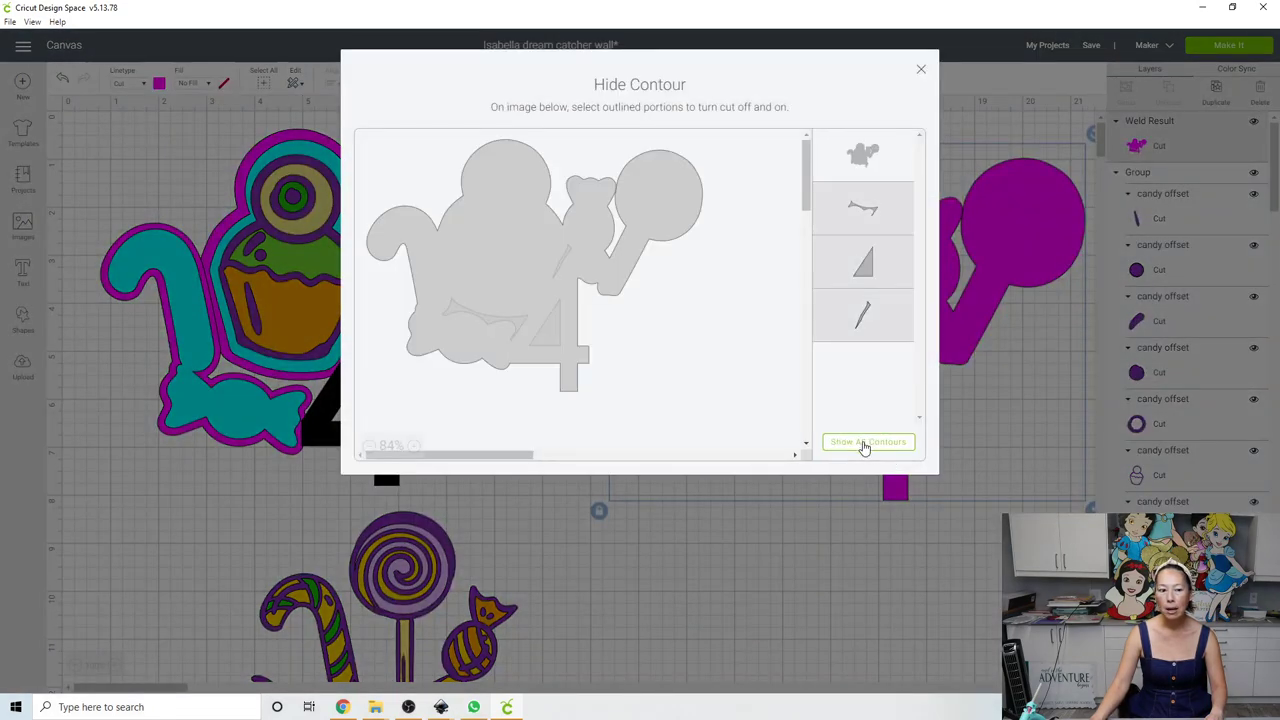
click(1024, 435)
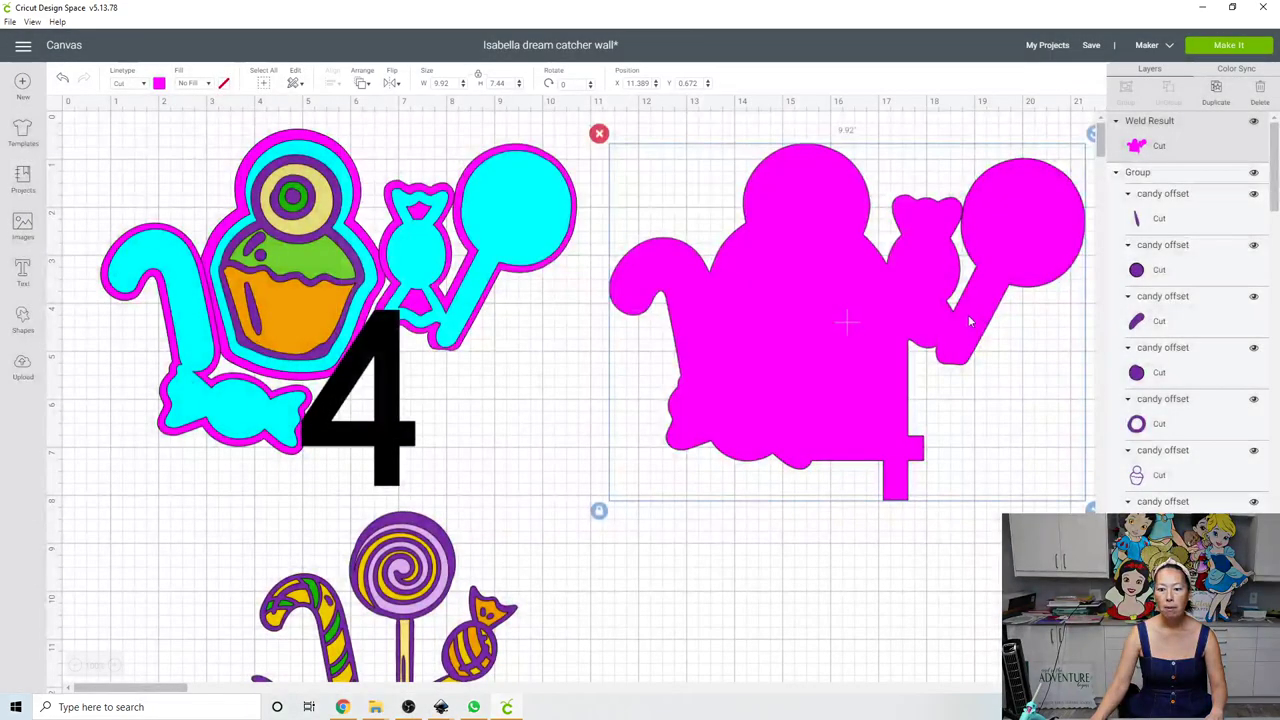
drag(800, 322, 715, 328)
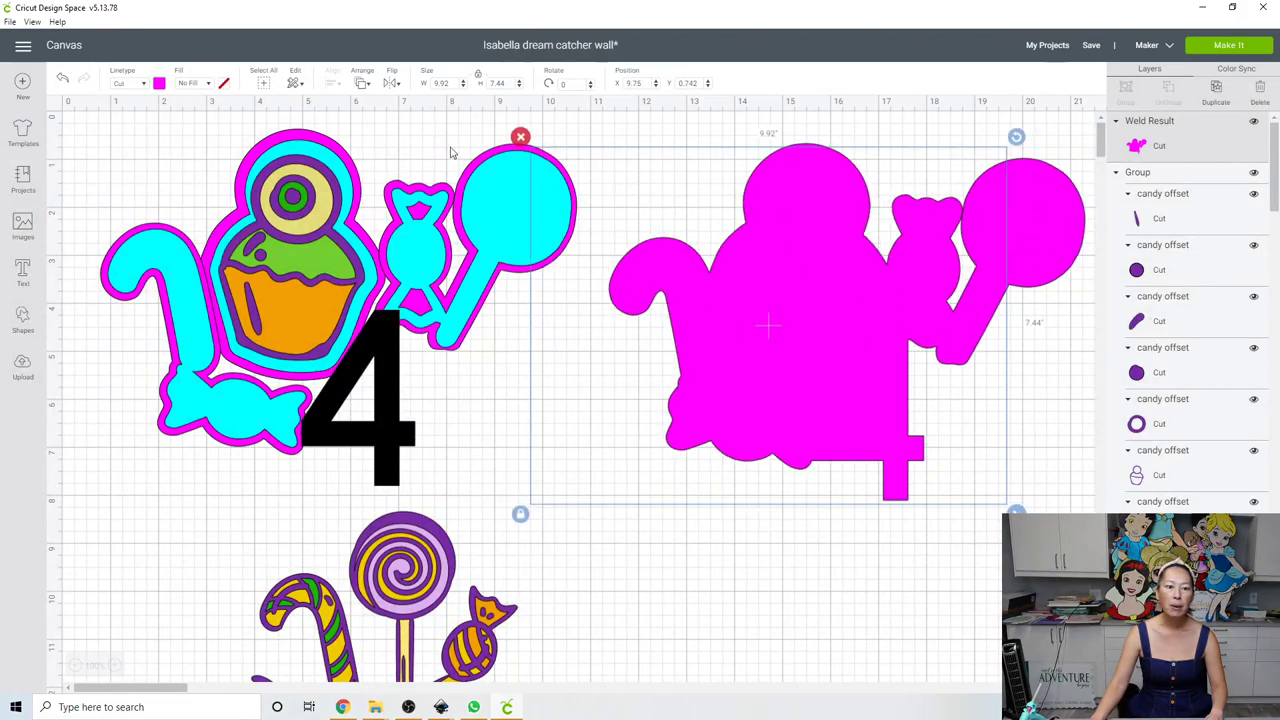
Recolour the welded backing from the material colours to light purple
click(365, 84)
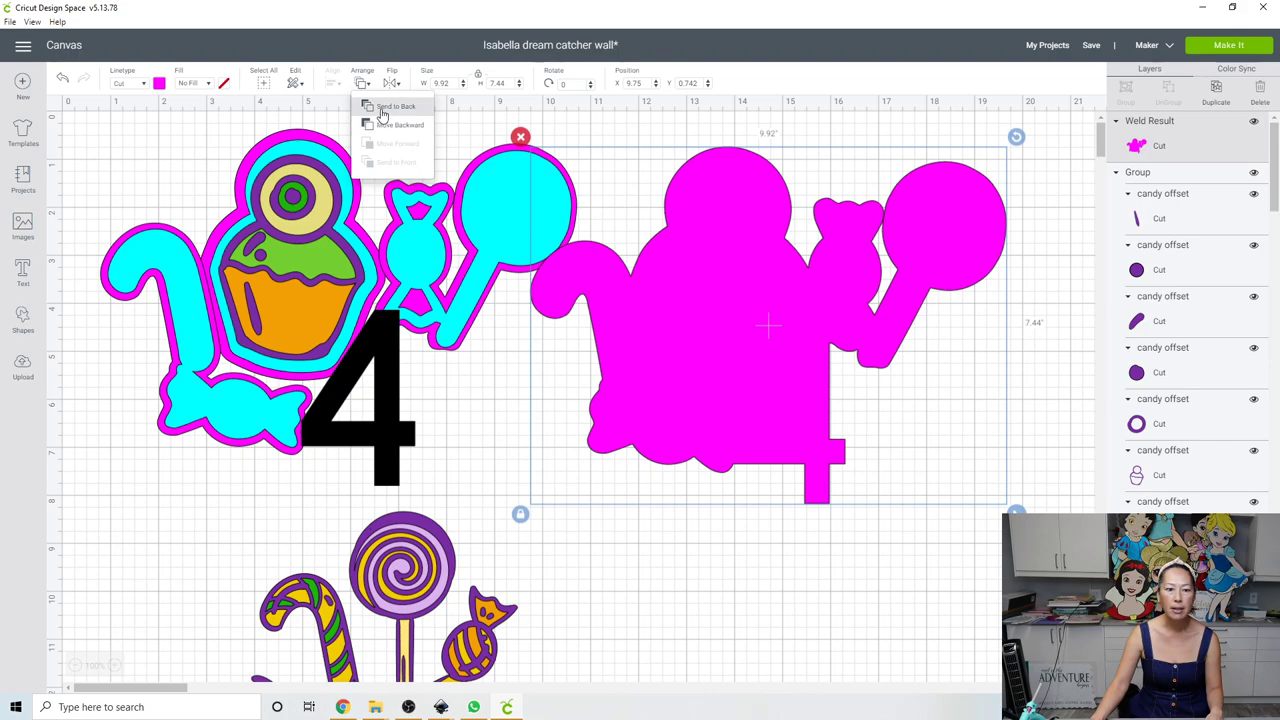
click(158, 84)
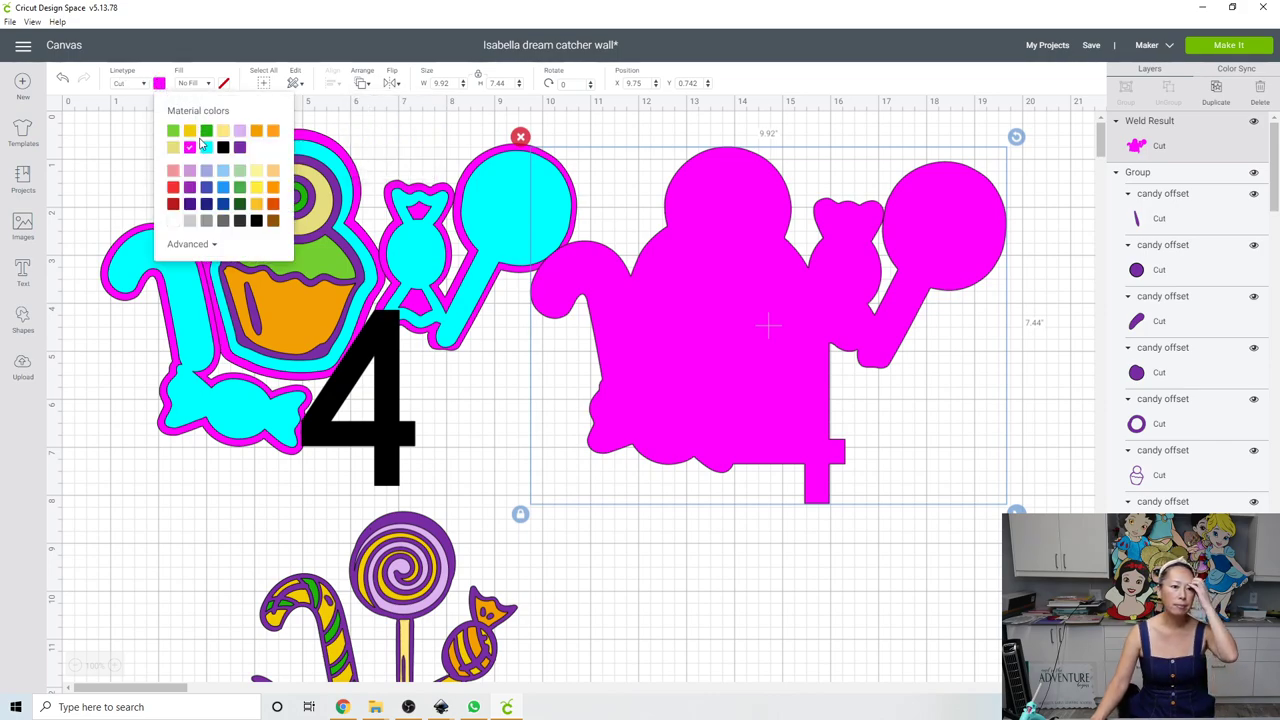
click(239, 130)
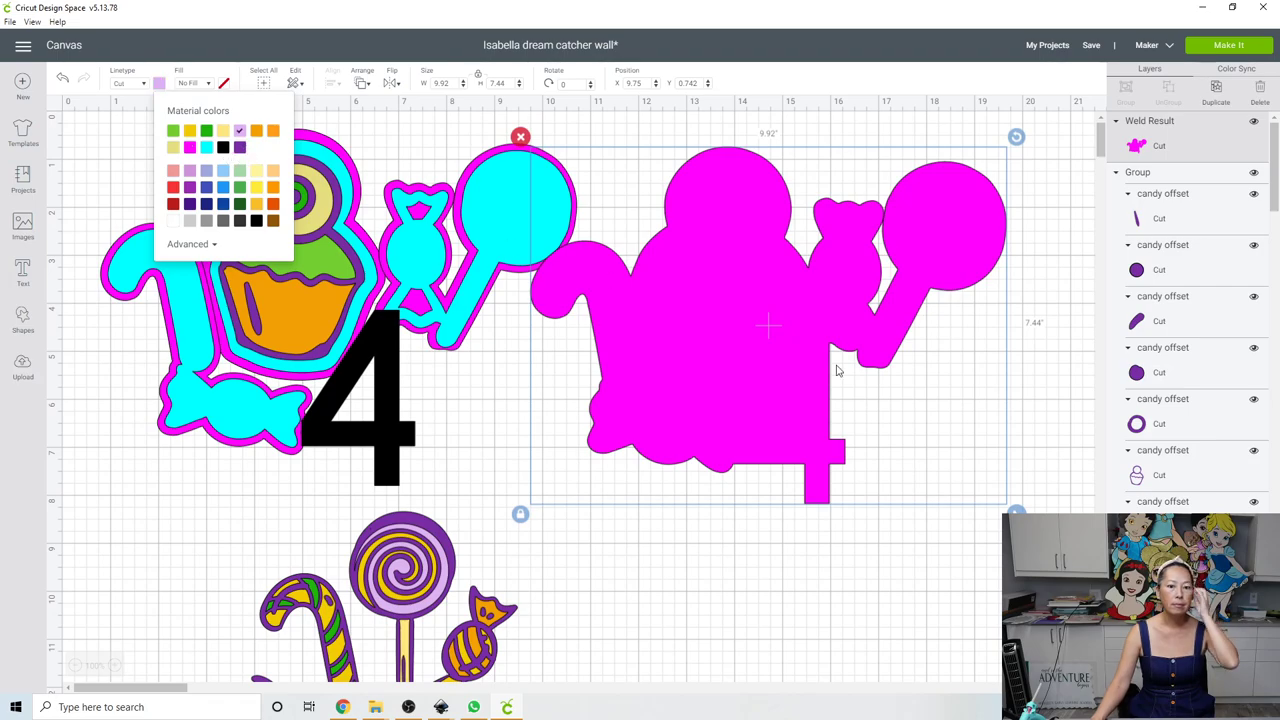
Align the light purple backing with the candy layout at about X 0.81, Y 0.37 in and send it to the back
drag(658, 392, 374, 381)
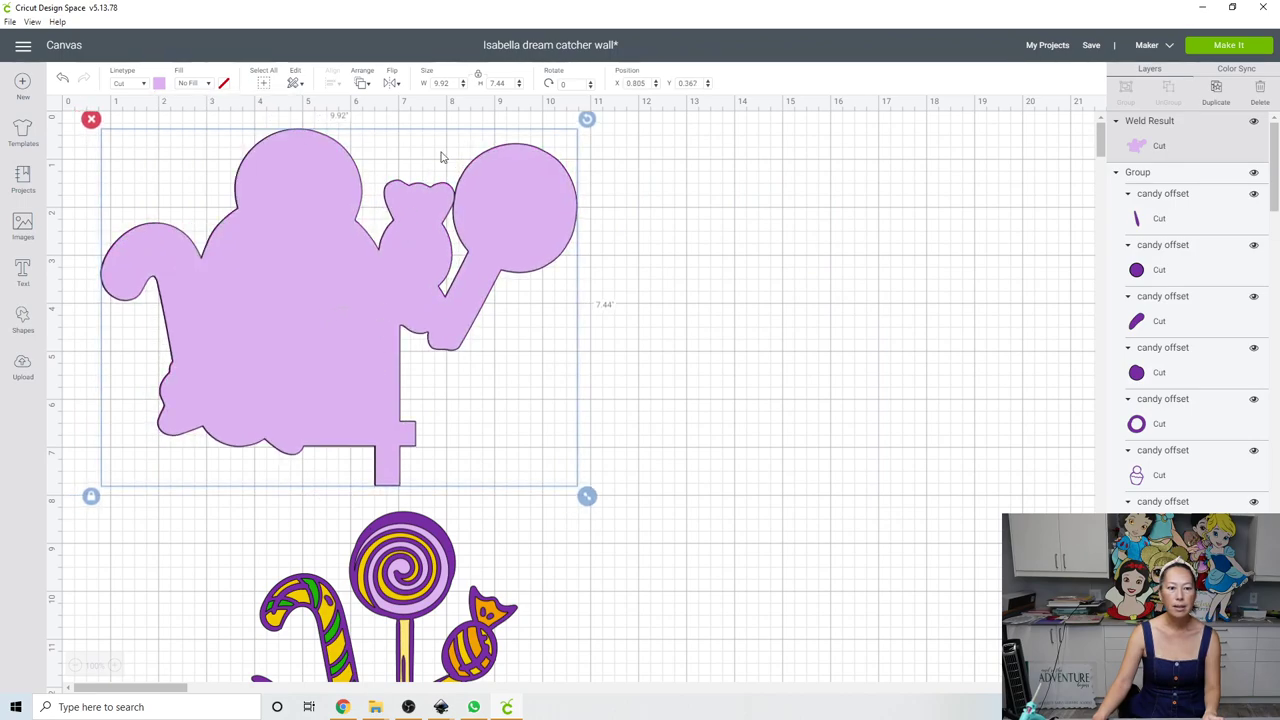
click(362, 83)
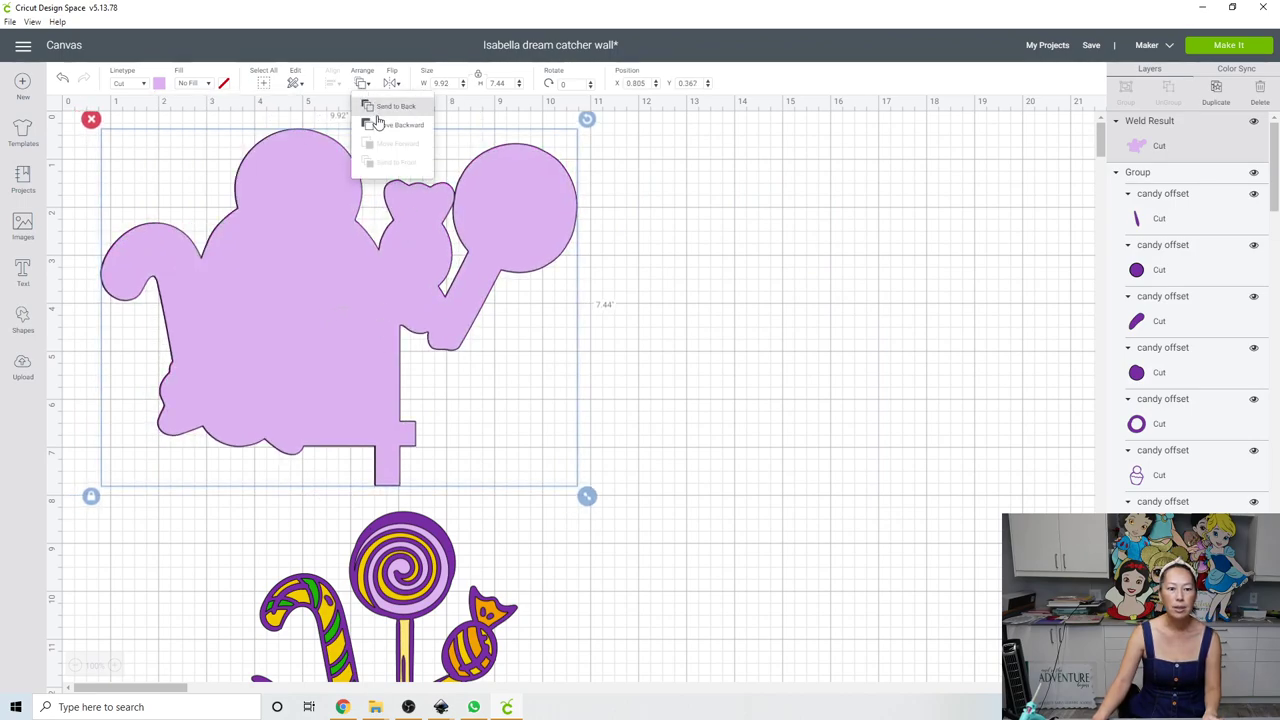
click(380, 107)
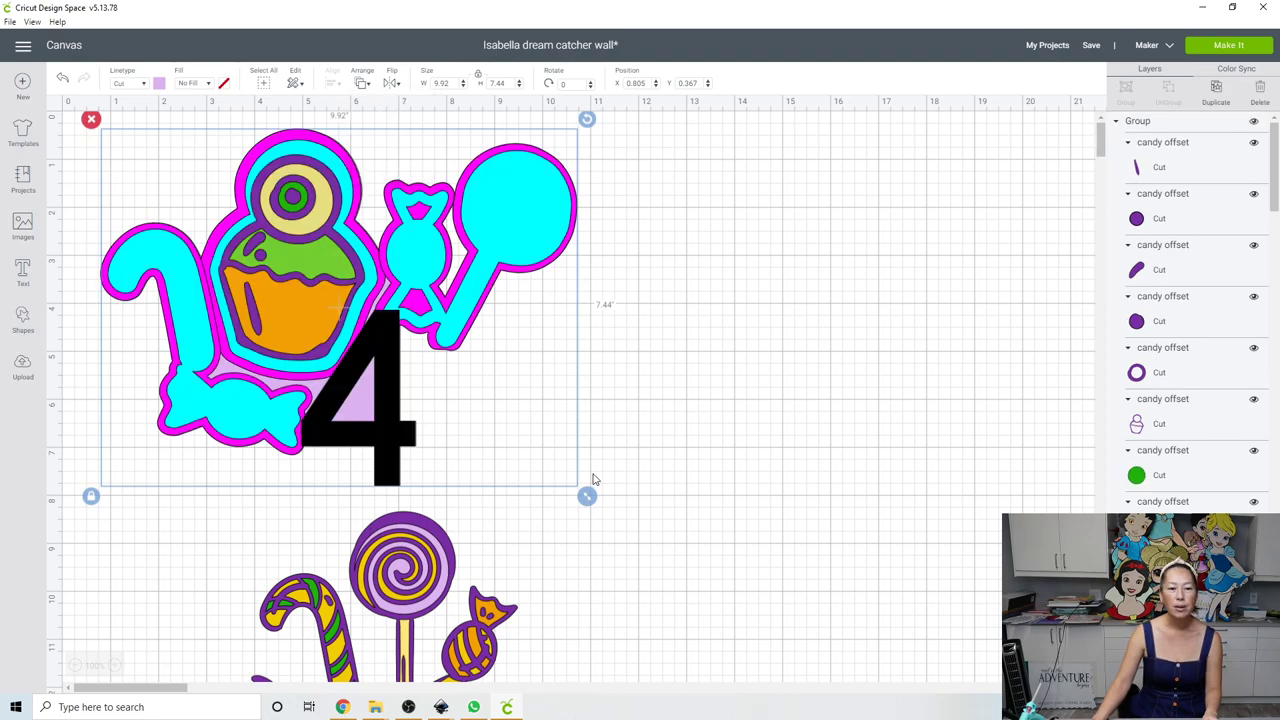